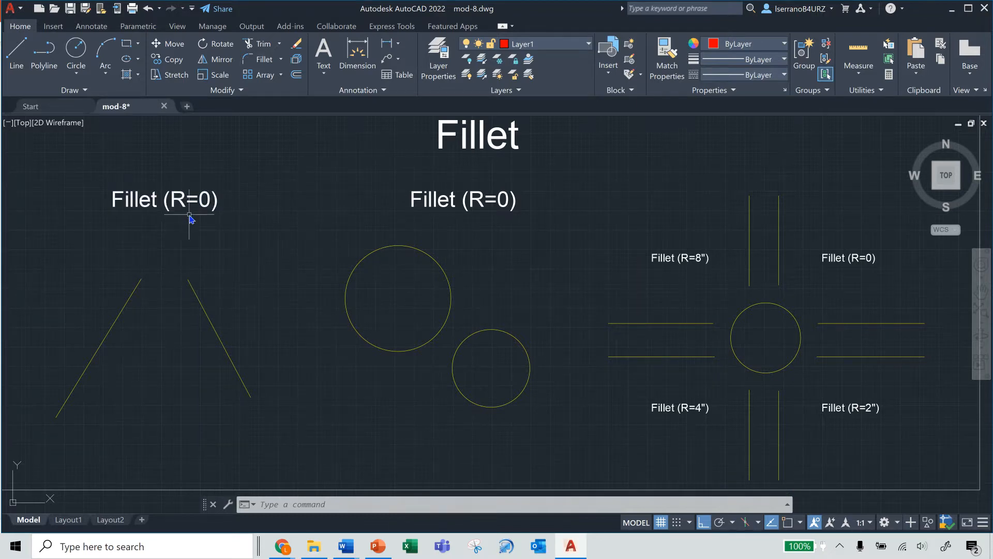
Step: Fillet the two slanted lines in the first figure with a radius of 0 so they meet at a sharp corner
{"action": "left_click", "coordinate": [256, 60]}
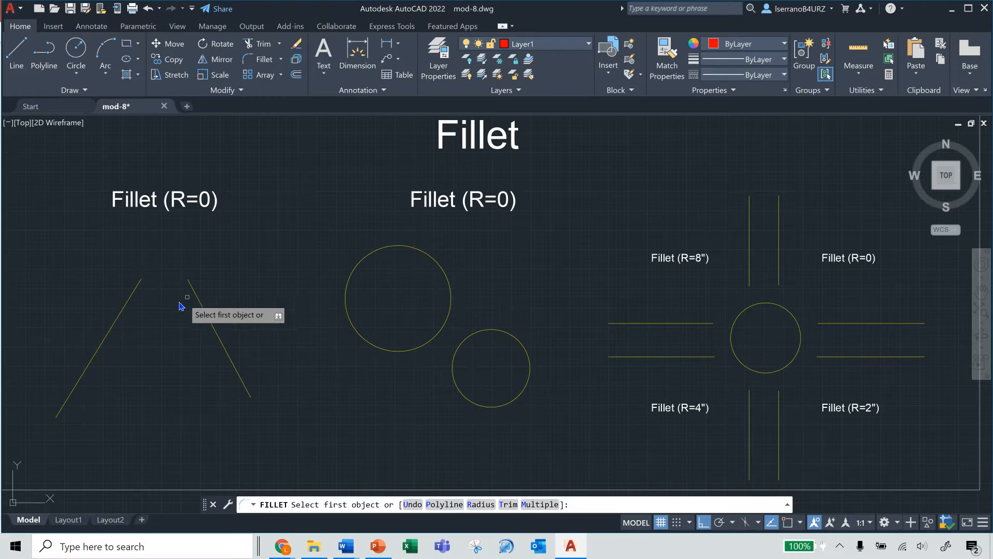
{"action": "left_click", "coordinate": [134, 293]}
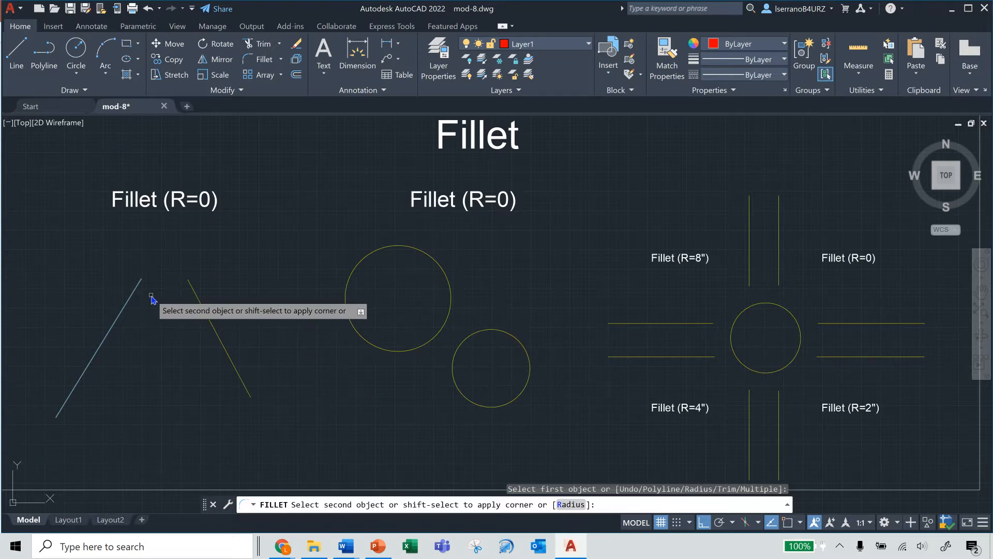
{"action": "type", "text": "r"}
{"action": "key", "text": "Return"}
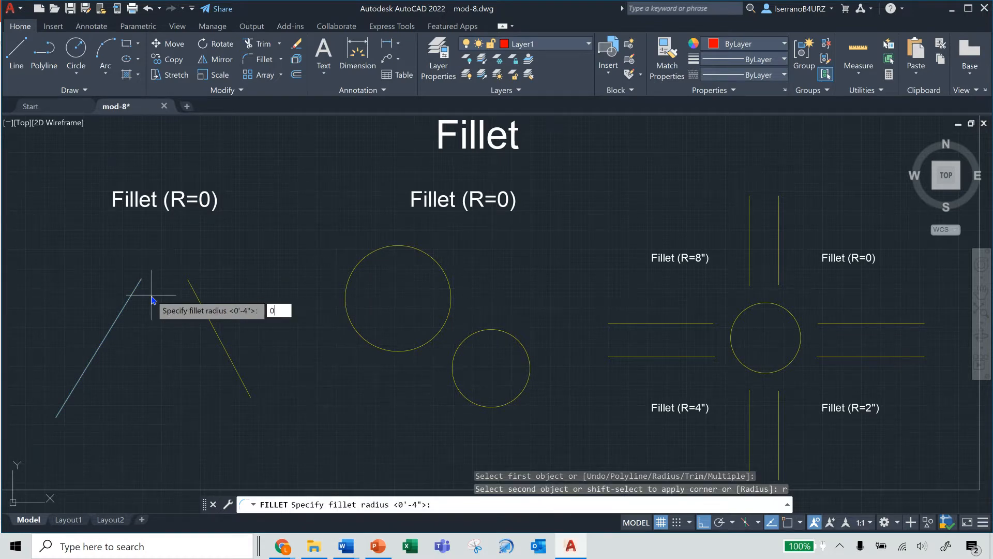
{"action": "key", "text": "Return"}
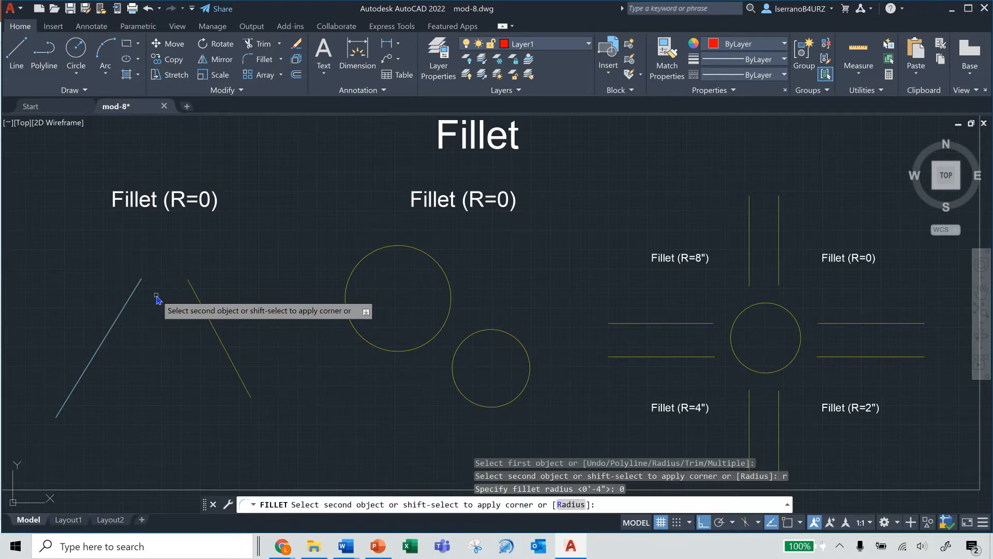
{"action": "left_click", "coordinate": [200, 303]}
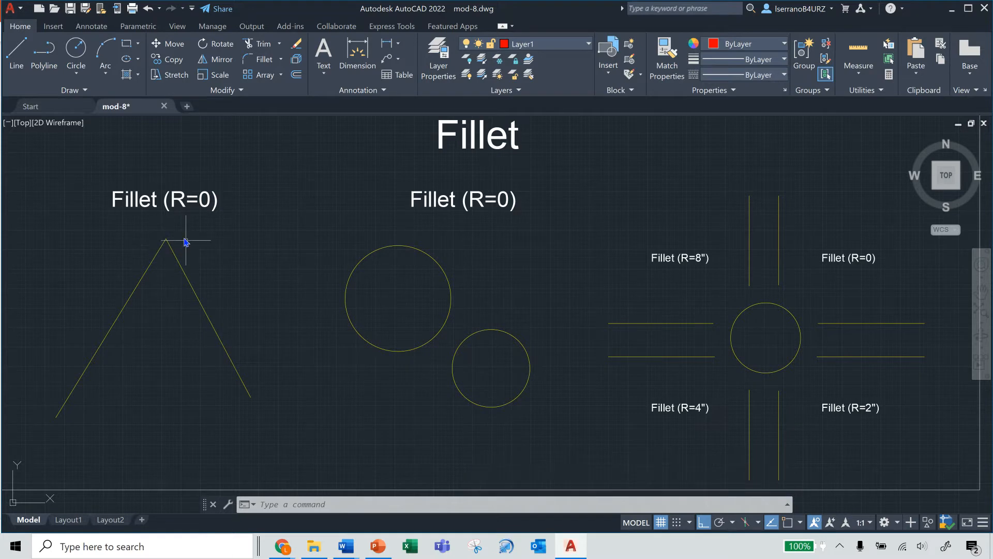
{"action": "left_click", "coordinate": [168, 243]}
{"action": "key", "text": "Escape"}
{"action": "key", "text": "Escape"}
{"action": "left_click", "coordinate": [261, 59]}
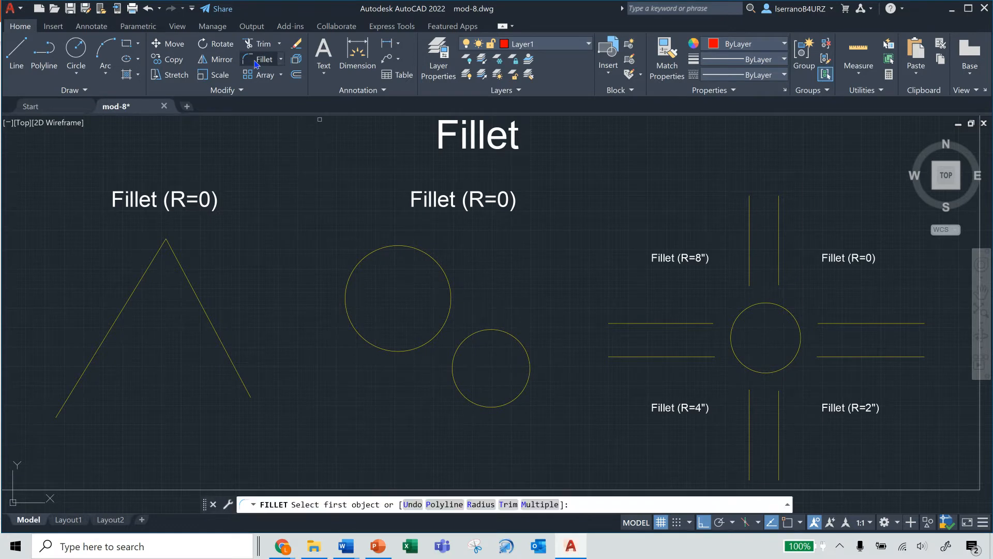
{"action": "left_click", "coordinate": [452, 293]}
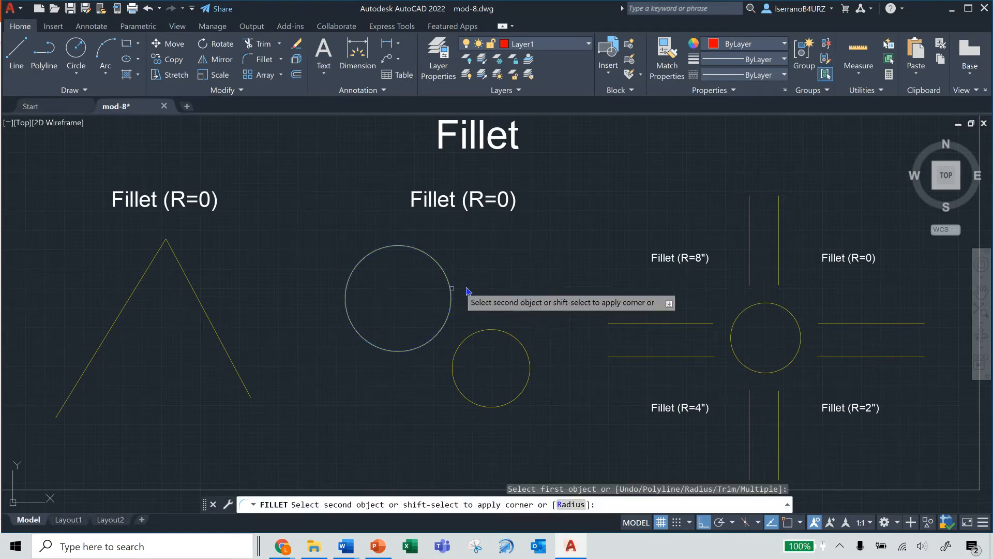
{"action": "type", "text": "r"}
{"action": "key", "text": "Return"}
{"action": "key", "text": "Return"}
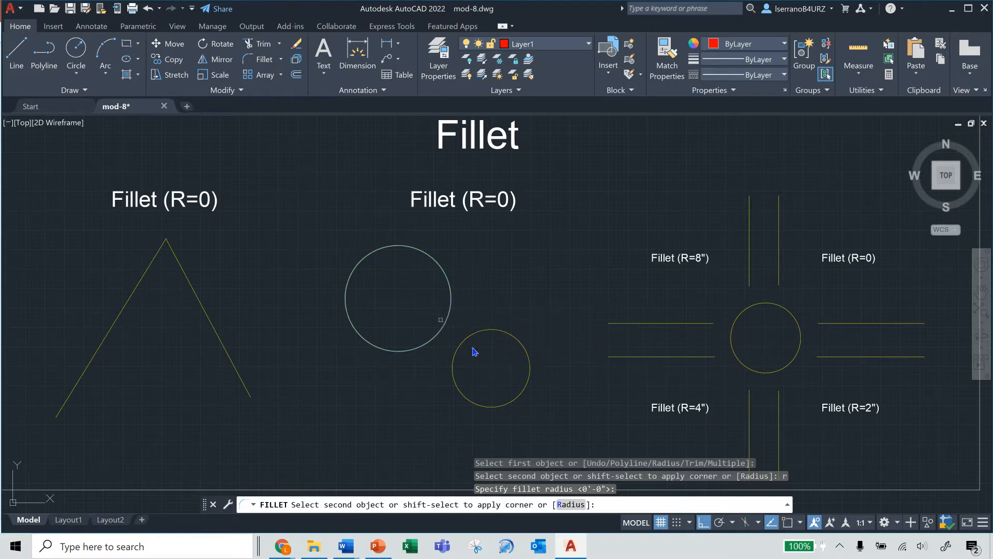
{"action": "key", "text": "Escape"}
{"action": "key", "text": "Escape"}
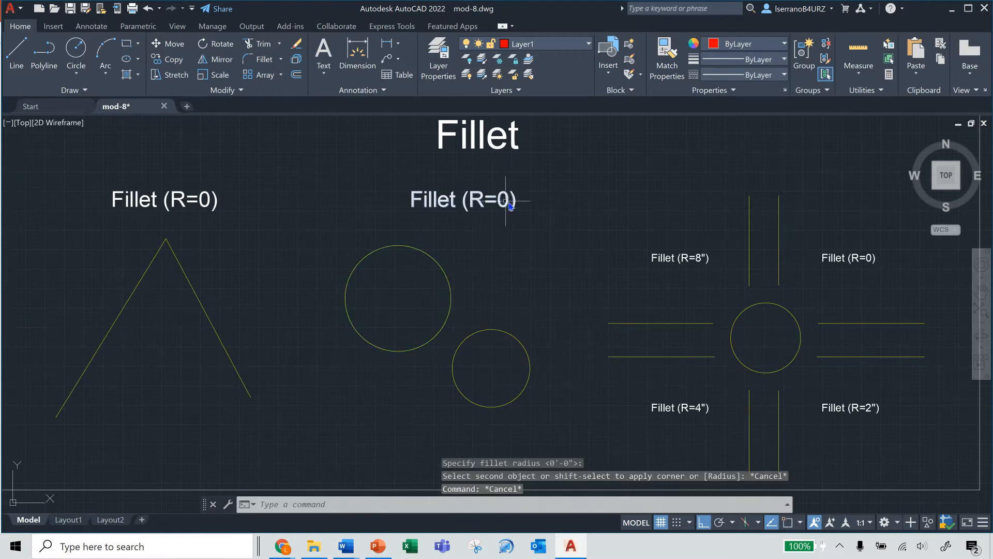
Step: Change the label above the two circles to read Fillet (R=4")
{"action": "left_click", "coordinate": [507, 206]}
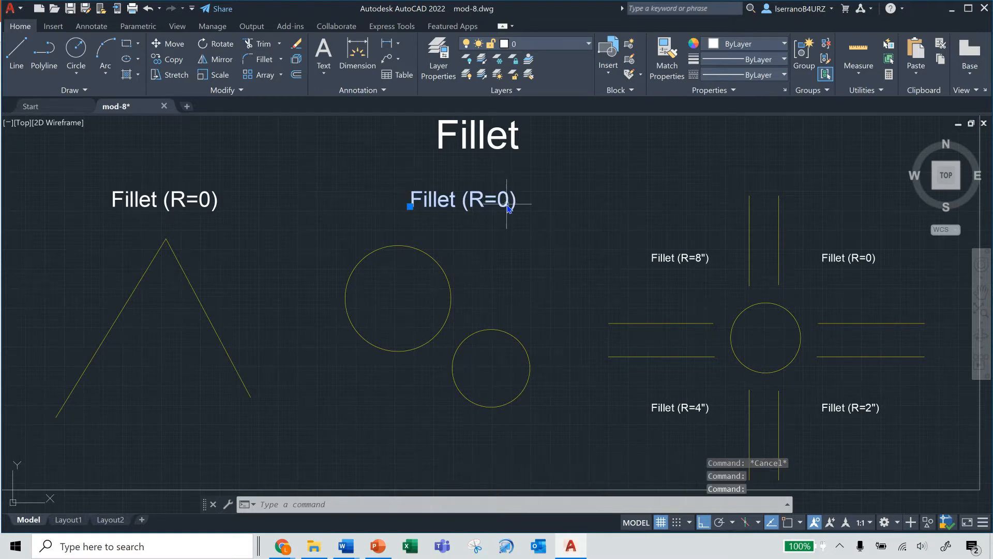
{"action": "double_click", "coordinate": [508, 203]}
{"action": "key", "text": "BackSpace"}
{"action": "type", "text": "4"}
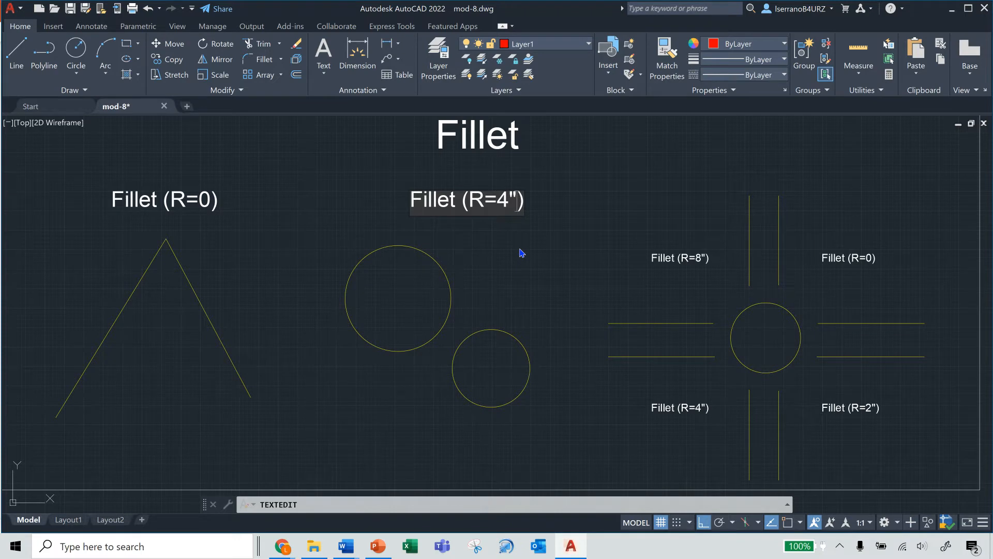
{"action": "left_click", "coordinate": [522, 253]}
{"action": "key", "text": "Escape"}
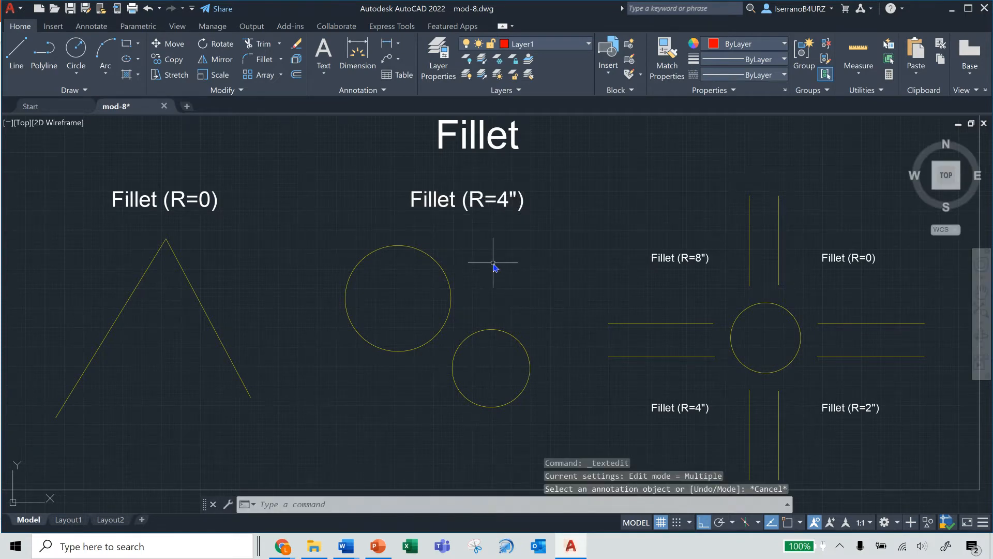
Step: Fillet the upper-right sides of the large and small circles with a radius of 4"
{"action": "left_click", "coordinate": [254, 60]}
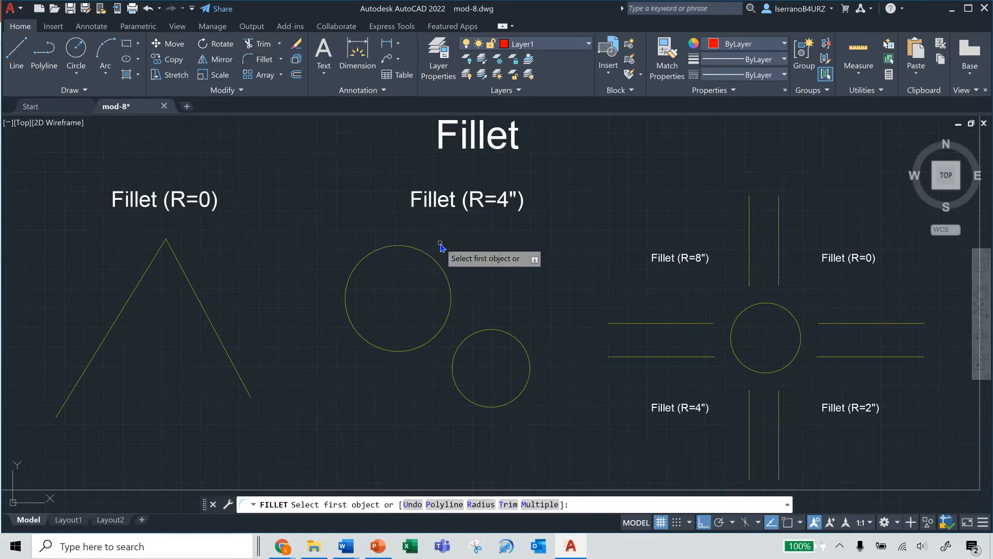
{"action": "left_click", "coordinate": [452, 298]}
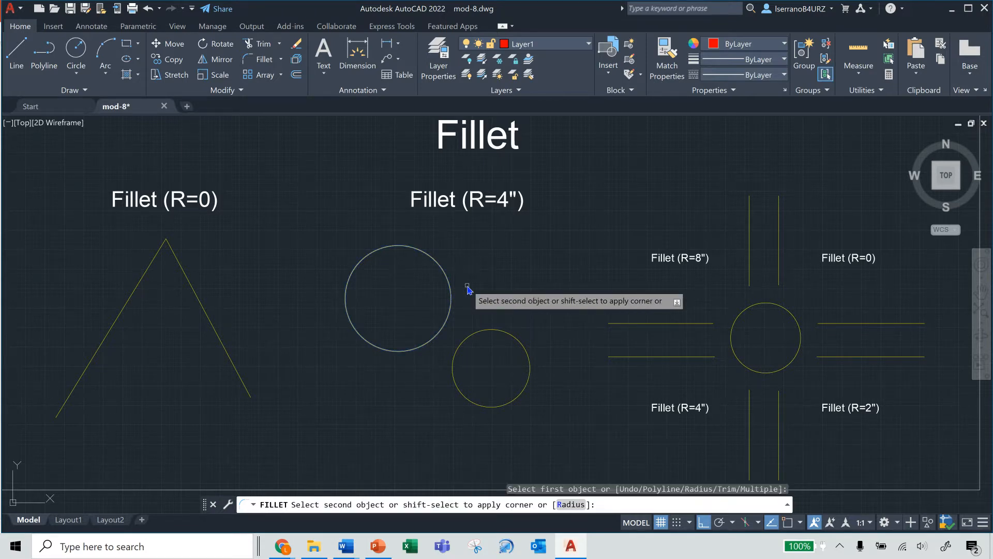
{"action": "type", "text": "r"}
{"action": "key", "text": "Return"}
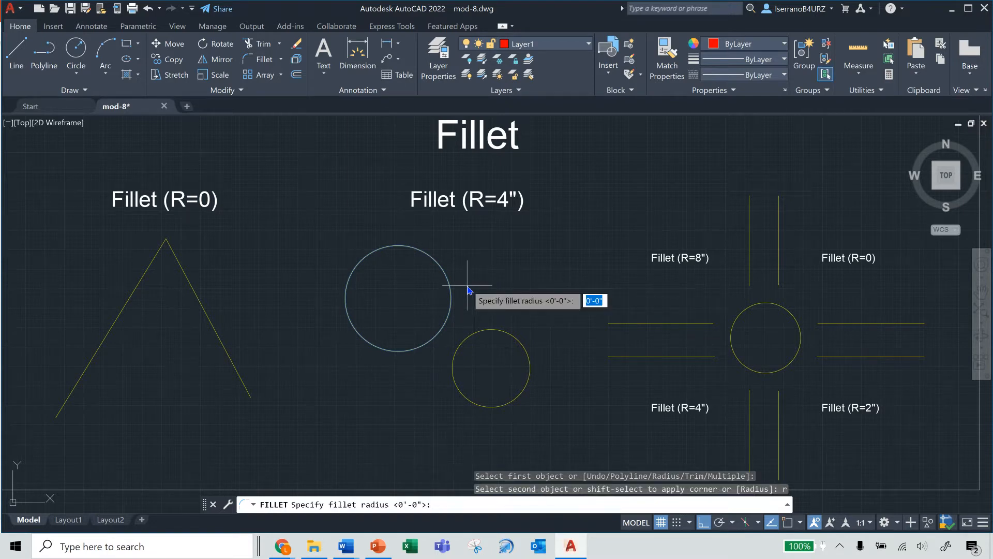
{"action": "type", "text": "4\""}
{"action": "key", "text": "Return"}
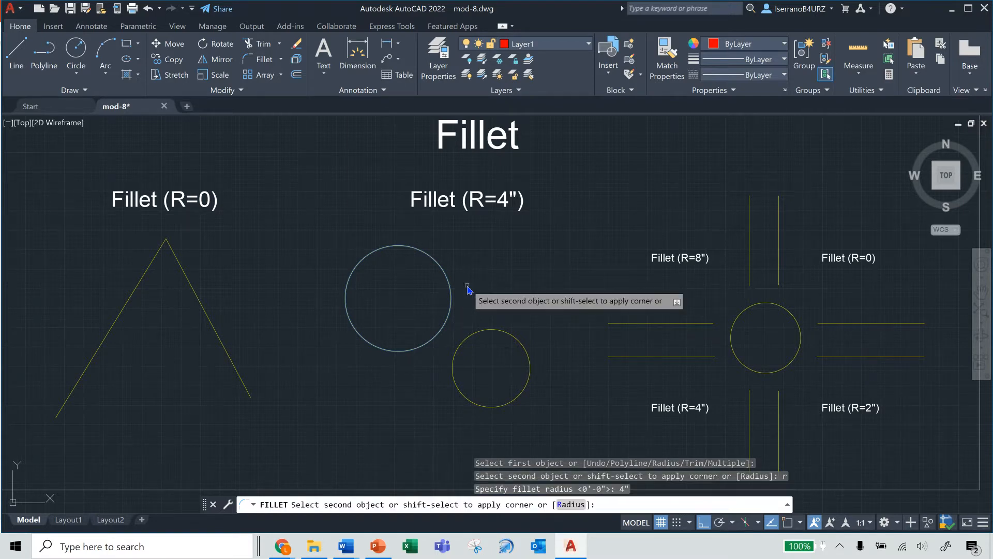
{"action": "left_click", "coordinate": [506, 337]}
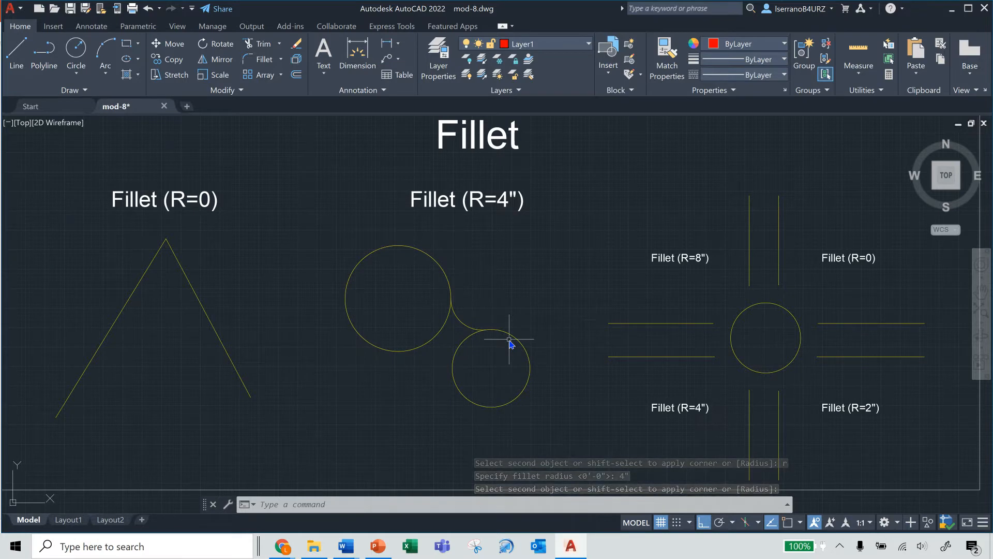
Step: Fillet the lower-left sides of the large and small circles with a radius of 4"
{"action": "left_click", "coordinate": [262, 59]}
{"action": "left_click", "coordinate": [391, 353]}
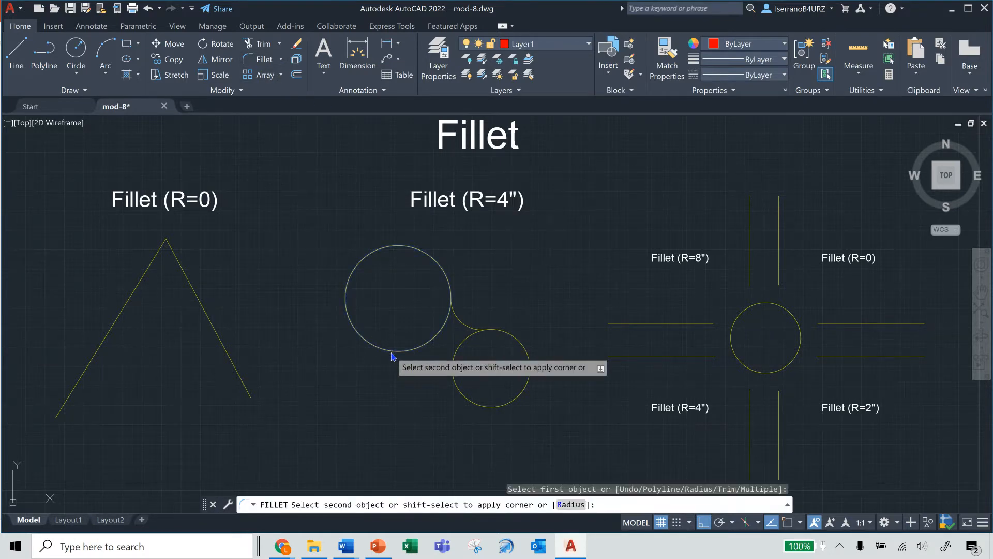
{"action": "type", "text": "r"}
{"action": "key", "text": "Return"}
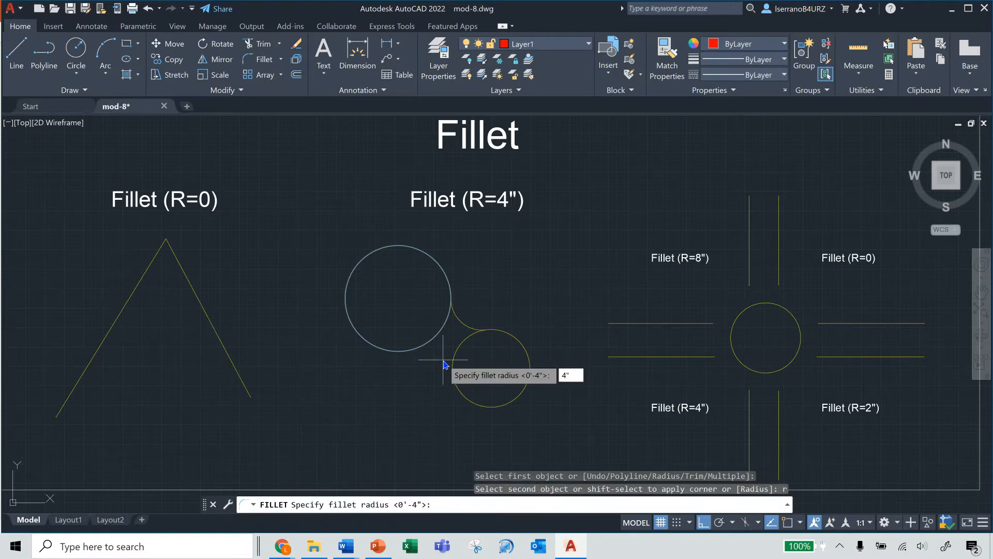
{"action": "key", "text": "Return"}
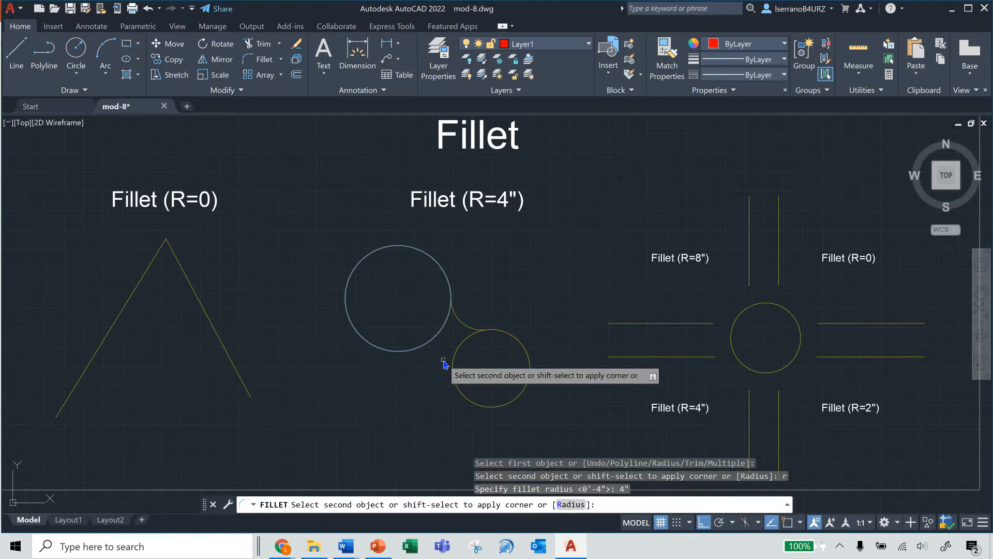
{"action": "left_click", "coordinate": [461, 396]}
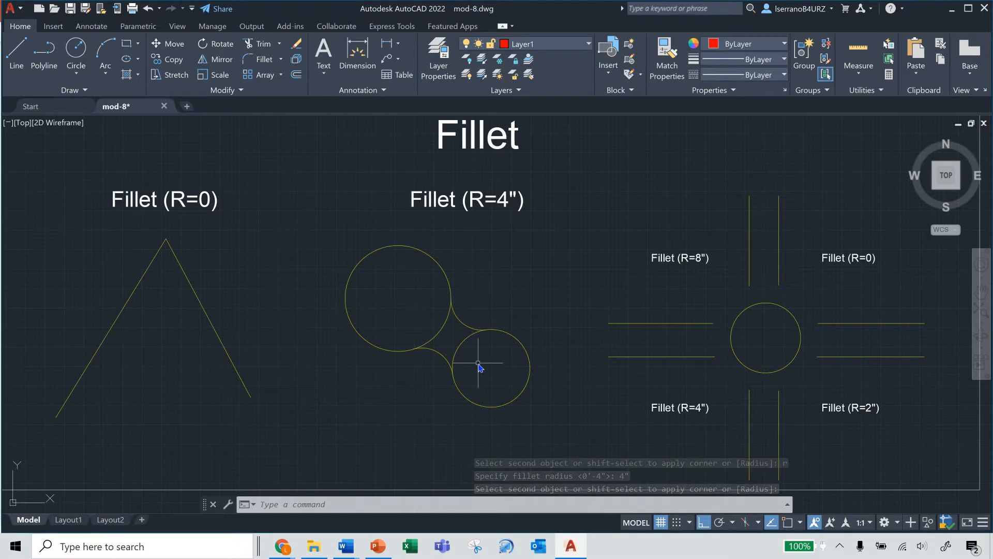
Step: Trim the inner portions of both circles, using the two fillet arcs as cutting edges
{"action": "left_click", "coordinate": [262, 45]}
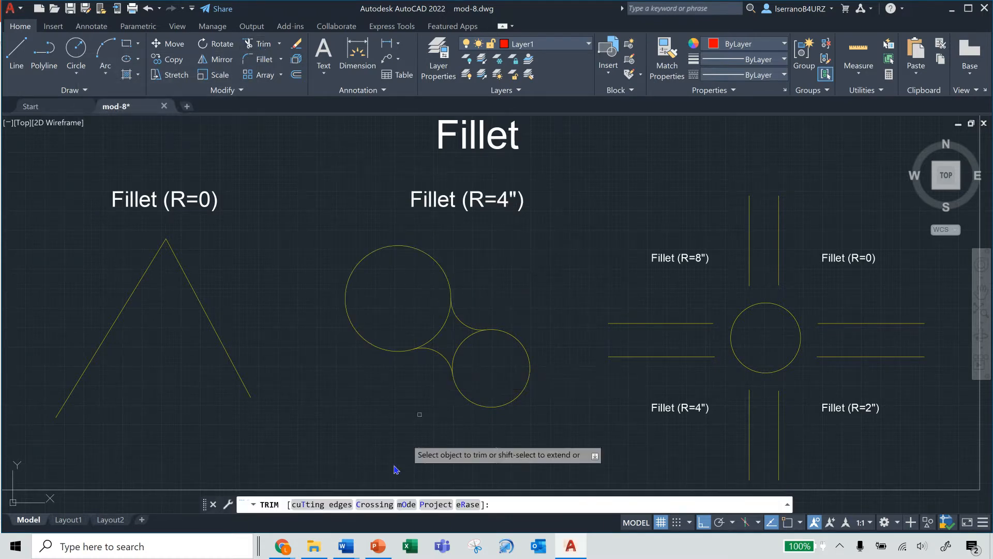
{"action": "left_click", "coordinate": [330, 506]}
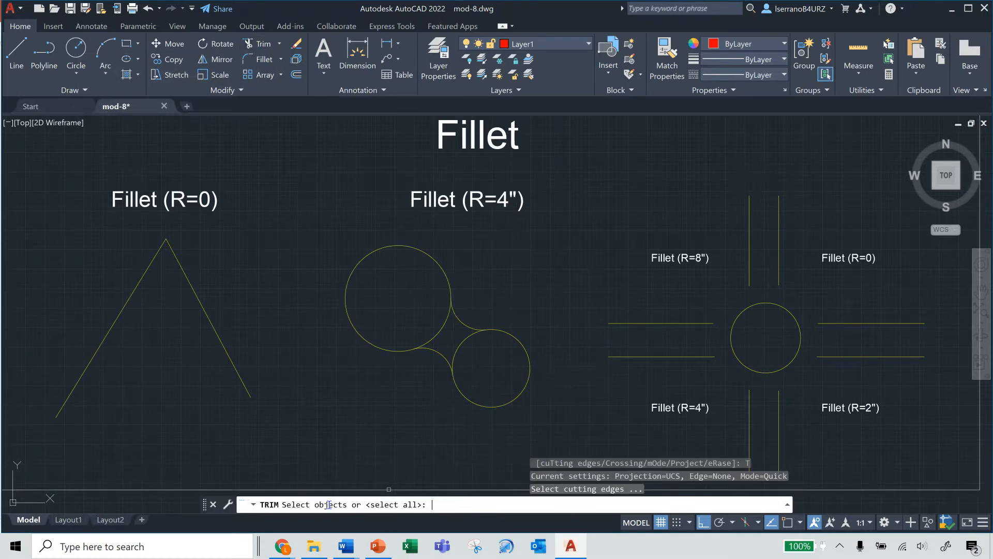
{"action": "left_click", "coordinate": [461, 321]}
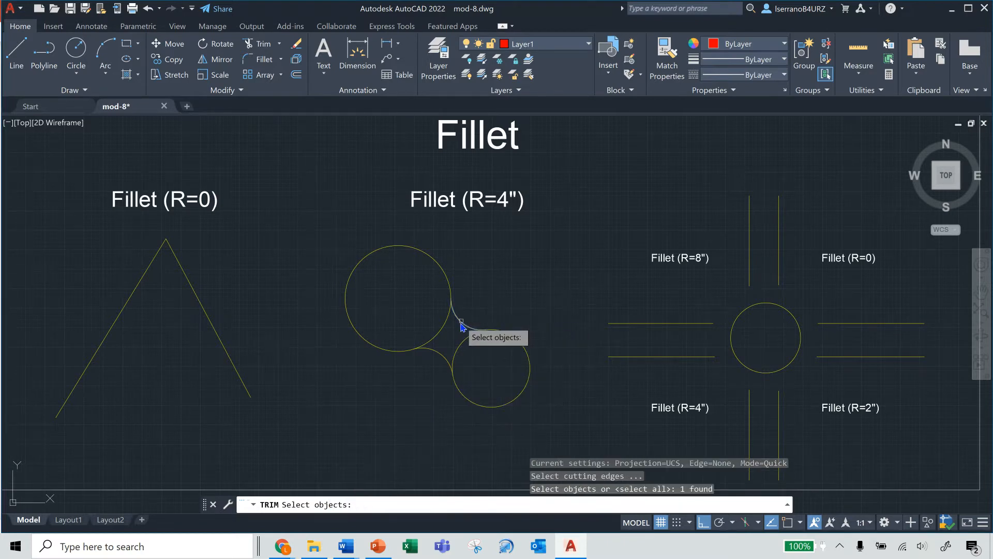
{"action": "left_click", "coordinate": [445, 359]}
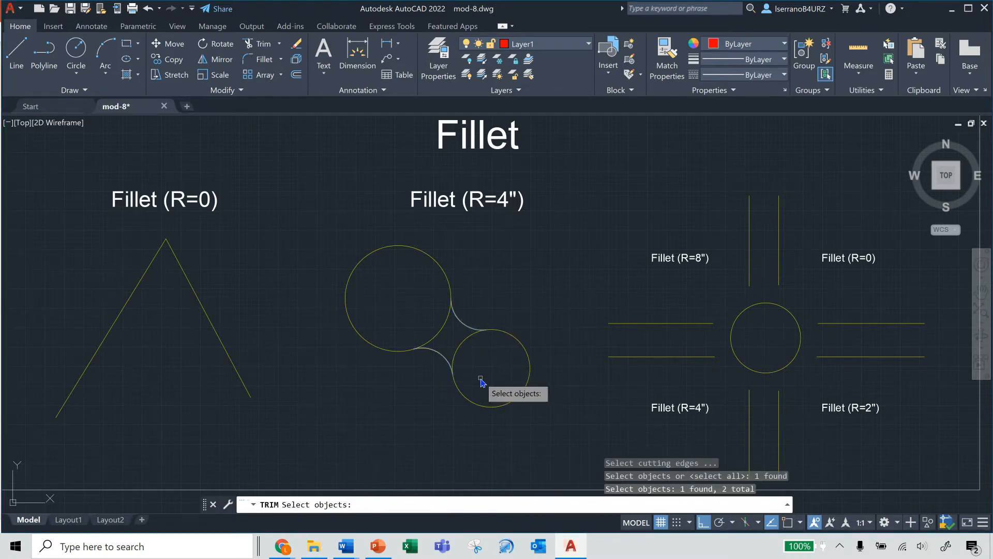
{"action": "key", "text": "Return"}
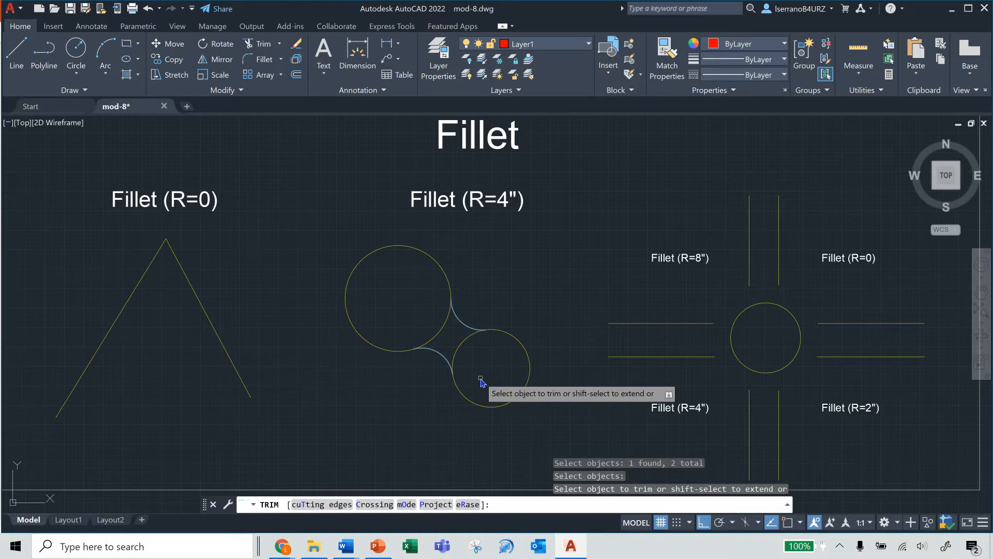
{"action": "left_click", "coordinate": [463, 348]}
{"action": "left_click", "coordinate": [444, 334]}
{"action": "key", "text": "Escape"}
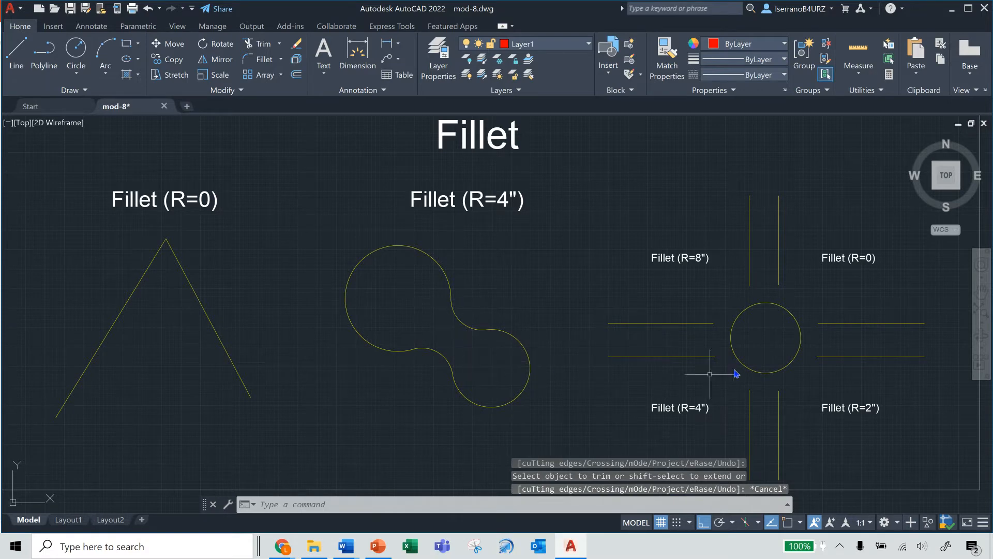
Step: Fillet the right-hand vertical line above the circle to the circle's upper-right side with a radius of 0
{"action": "left_click", "coordinate": [982, 293]}
{"action": "mouse_move", "coordinate": [909, 328]}
{"action": "left_mouse_down"}
{"action": "mouse_move", "coordinate": [845, 348]}
{"action": "mouse_move", "coordinate": [831, 321]}
{"action": "mouse_move", "coordinate": [769, 369]}
{"action": "mouse_move", "coordinate": [767, 359]}
{"action": "left_mouse_up"}
{"action": "right_click", "coordinate": [766, 360]}
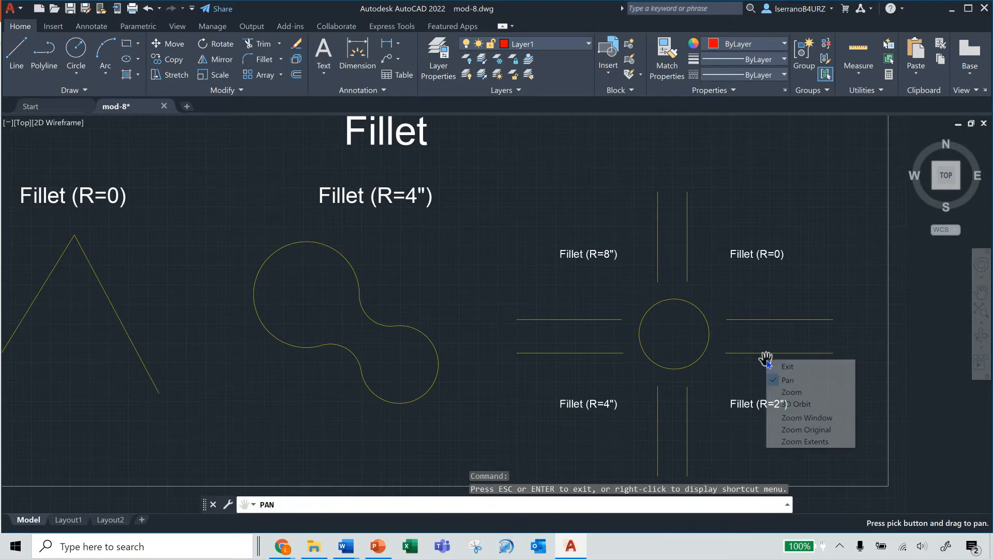
{"action": "left_click", "coordinate": [811, 366]}
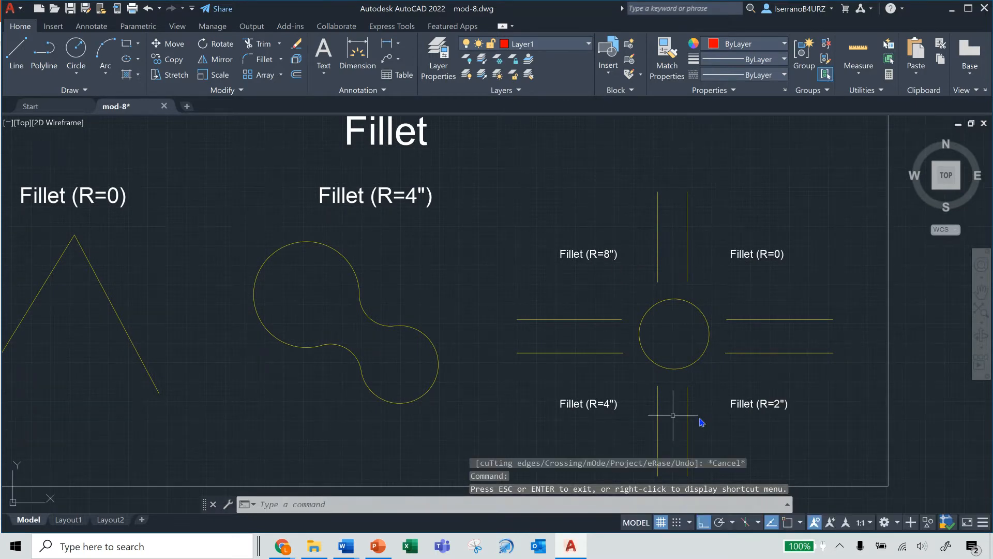
{"action": "left_click", "coordinate": [982, 293]}
{"action": "left_click_drag", "start_coordinate": [725, 358], "coordinate": [706, 331]}
{"action": "scroll", "coordinate": [712, 330], "scroll_direction": "up", "scroll_amount": 2}
{"action": "mouse_move", "coordinate": [739, 365]}
{"action": "left_mouse_down"}
{"action": "mouse_move", "coordinate": [517, 361]}
{"action": "mouse_move", "coordinate": [535, 372]}
{"action": "left_mouse_up"}
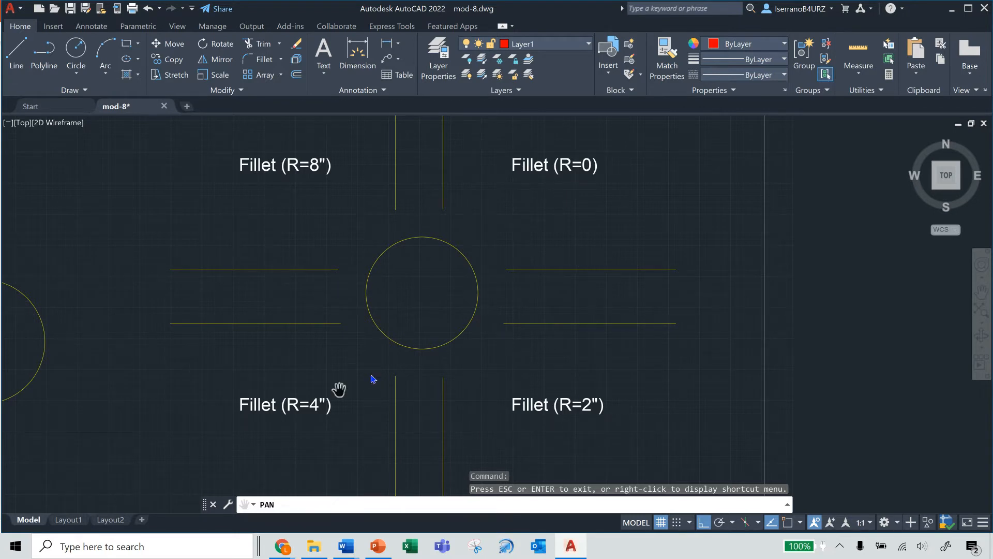
{"action": "key", "text": "Escape"}
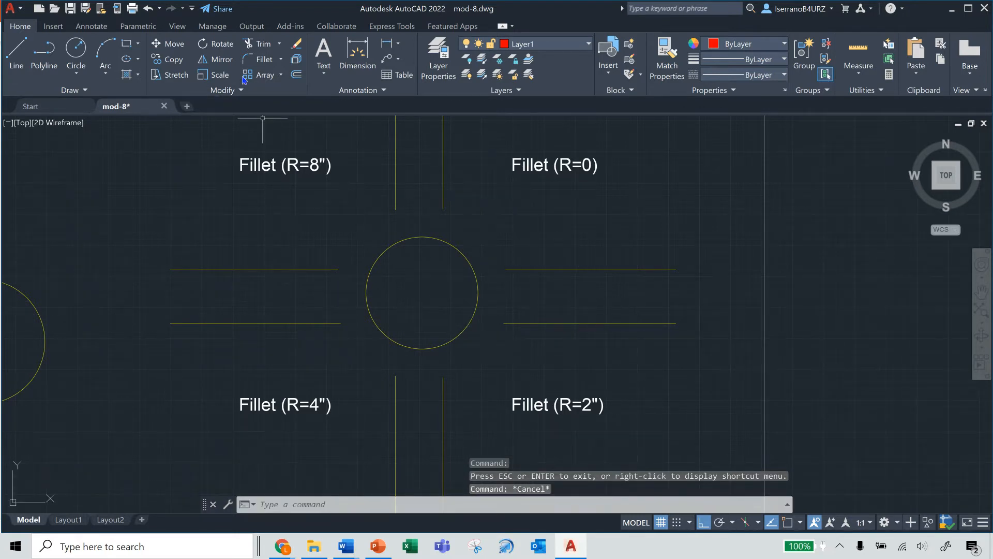
{"action": "left_click", "coordinate": [263, 59]}
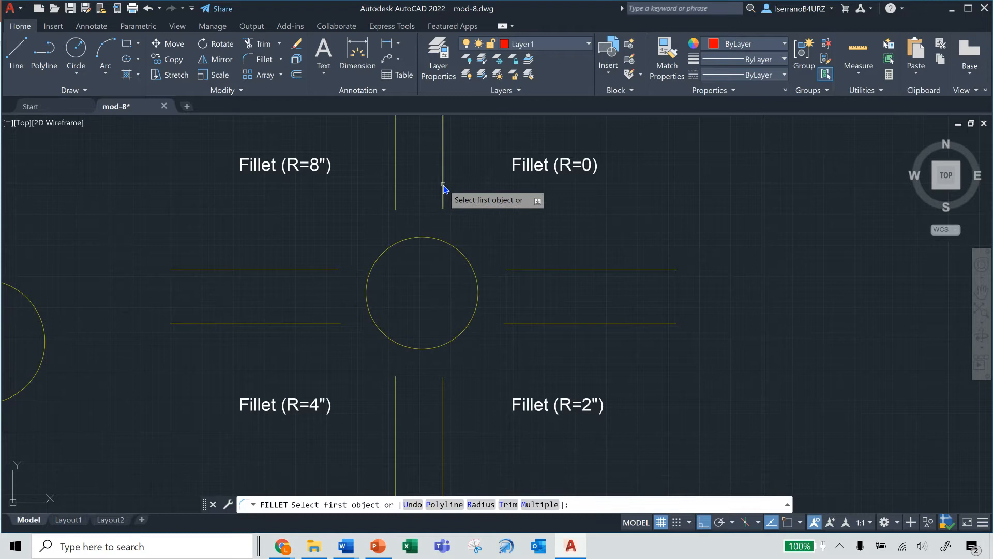
{"action": "left_click", "coordinate": [443, 182]}
{"action": "type", "text": "r"}
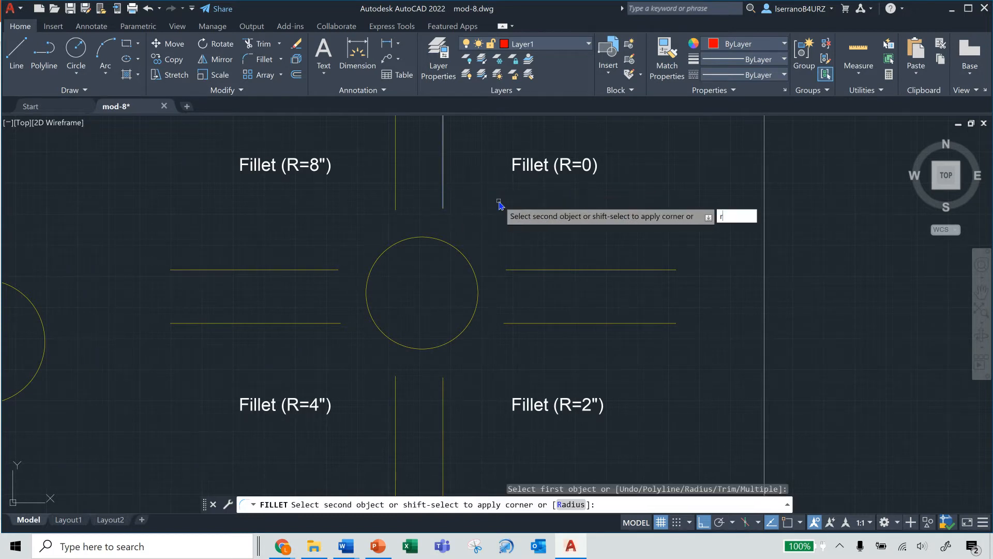
{"action": "key", "text": "Return"}
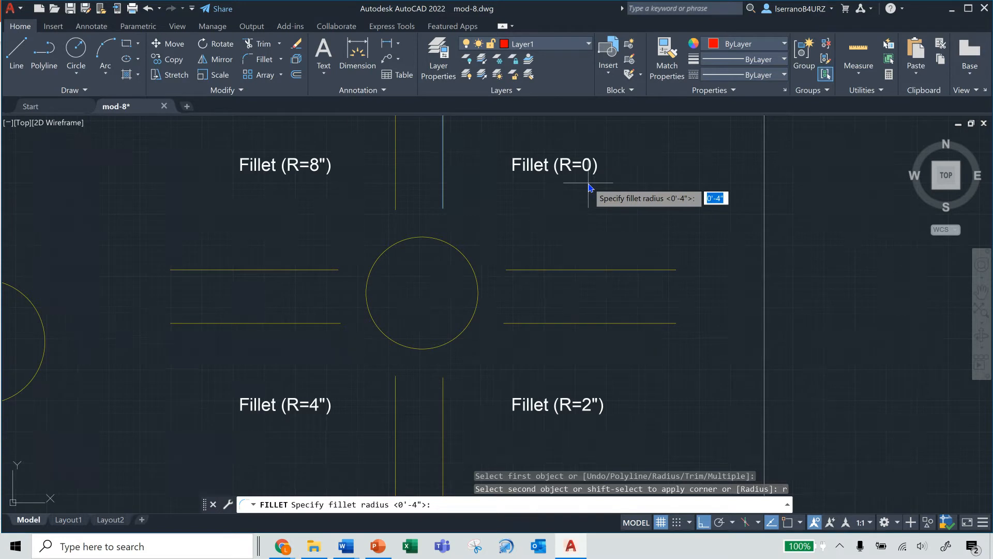
{"action": "type", "text": "0"}
{"action": "key", "text": "Return"}
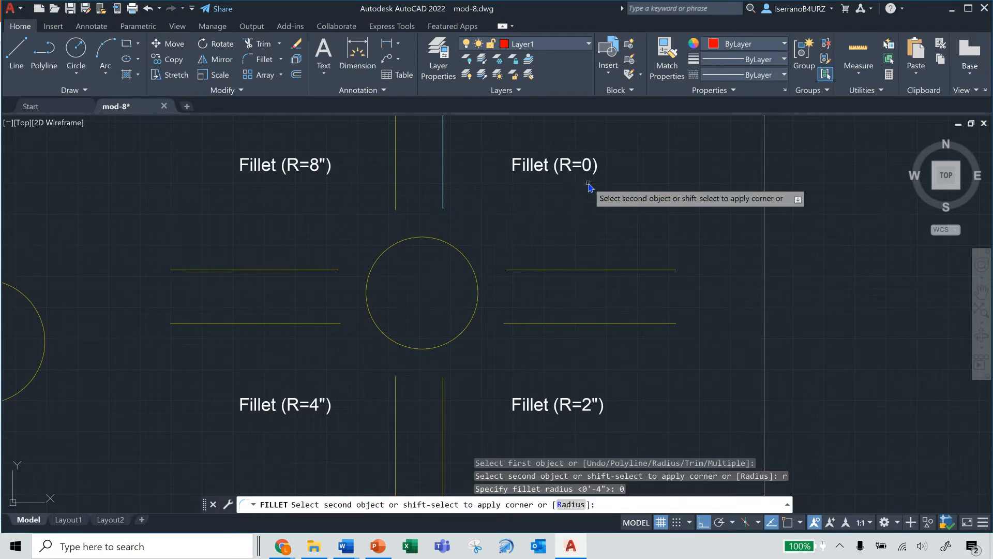
{"action": "left_click", "coordinate": [459, 253]}
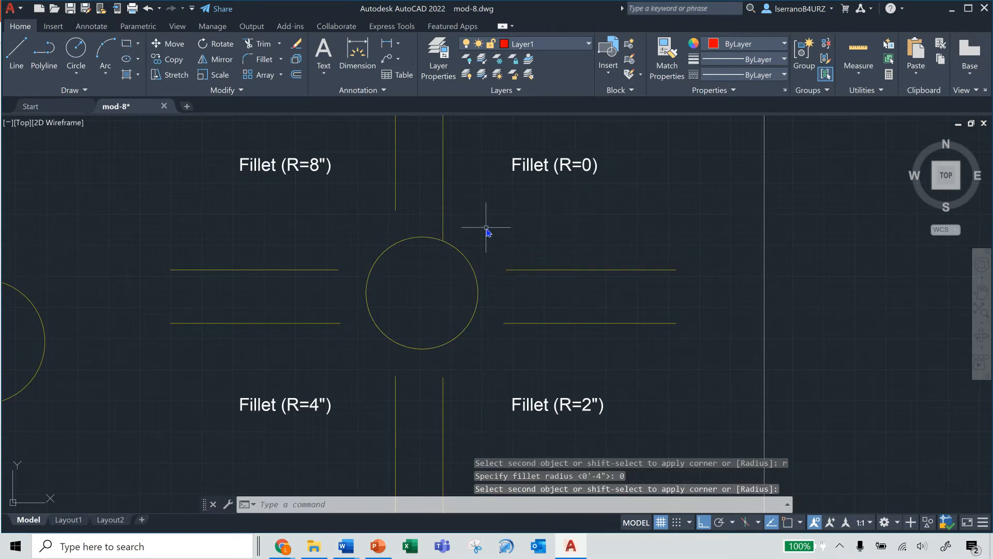
{"action": "type", "text": "r"}
{"action": "key", "text": "Escape"}
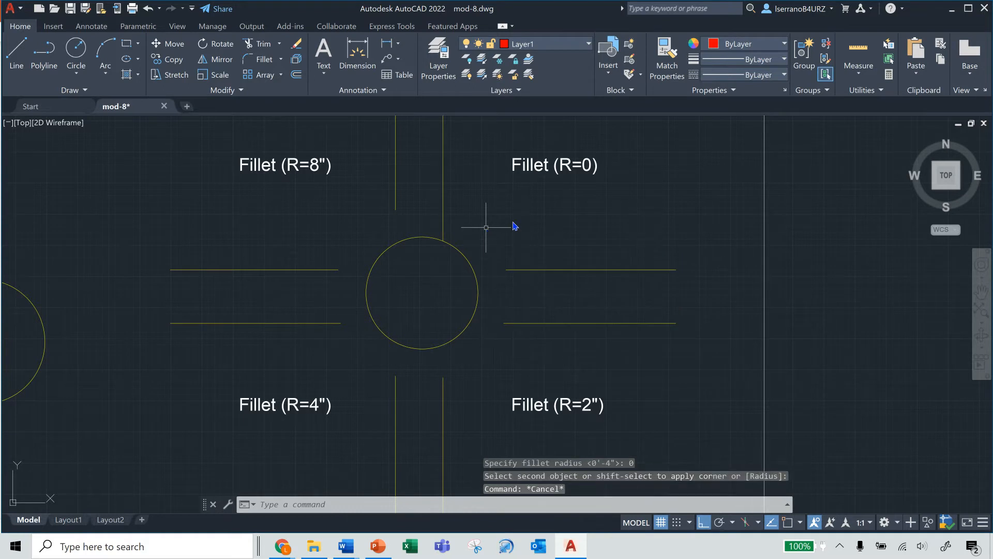
Step: Fillet the circle's upper-right side to the upper horizontal line on its right with a radius of 0
{"action": "left_click", "coordinate": [260, 62]}
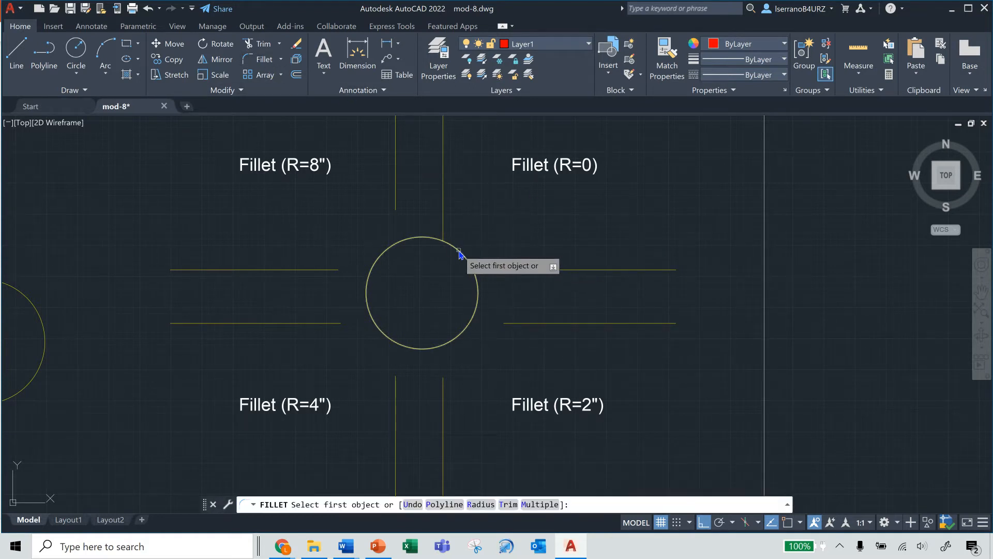
{"action": "left_click", "coordinate": [459, 253]}
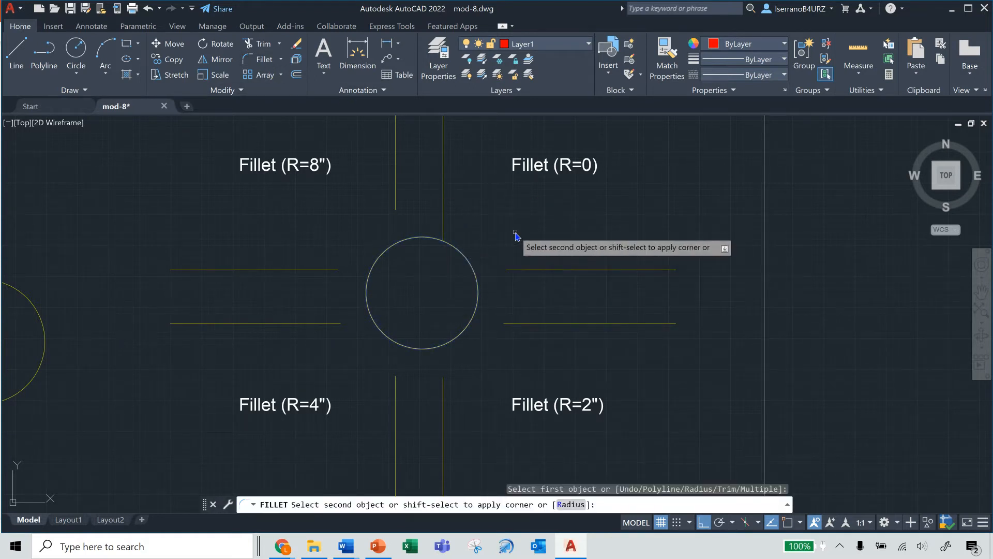
{"action": "type", "text": "r"}
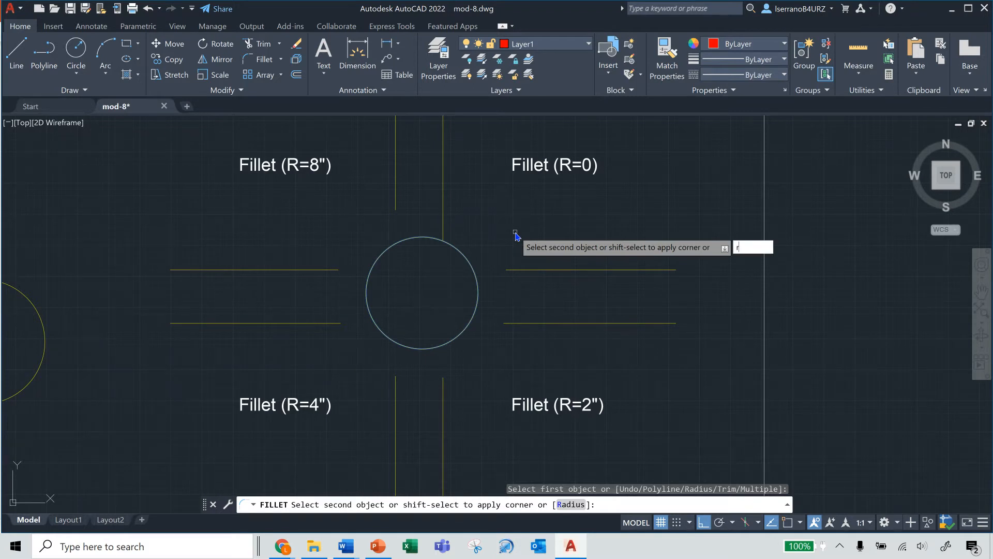
{"action": "key", "text": "Return"}
{"action": "key", "text": "Return"}
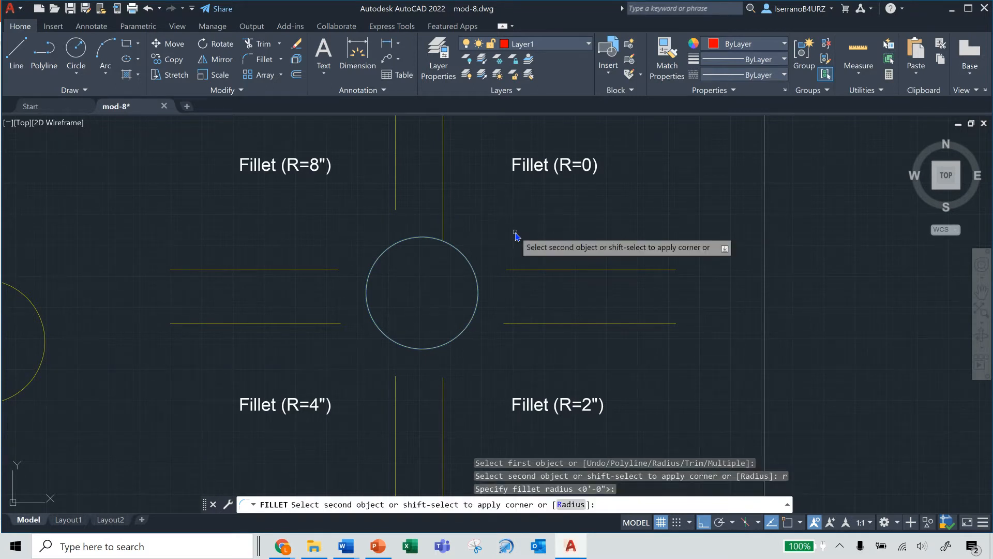
{"action": "left_click", "coordinate": [514, 270]}
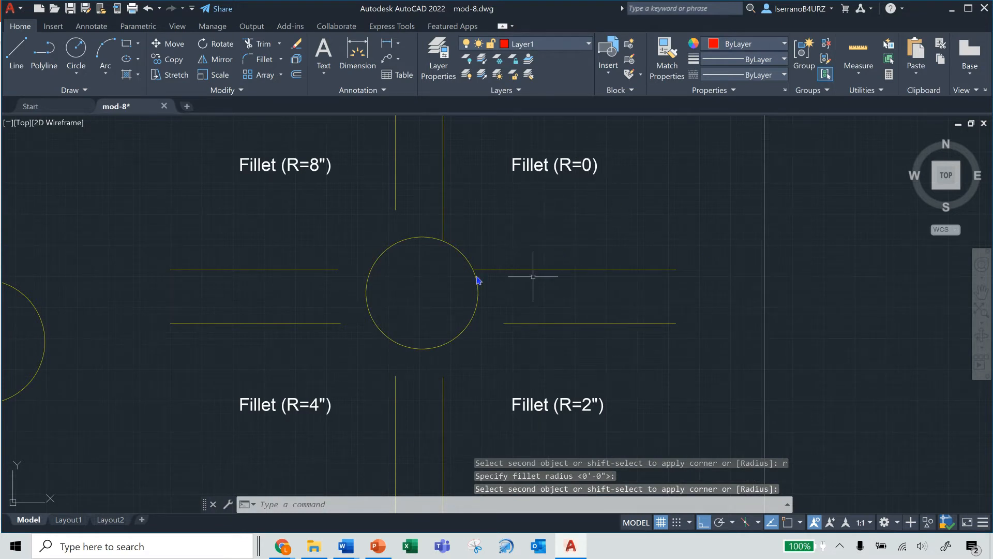
Step: Fillet the lower horizontal line right of the circle to the circle's lower-right side with a radius of 2"
{"action": "left_click", "coordinate": [981, 292]}
{"action": "left_click_drag", "start_coordinate": [680, 343], "coordinate": [751, 294]}
{"action": "key", "text": "Escape"}
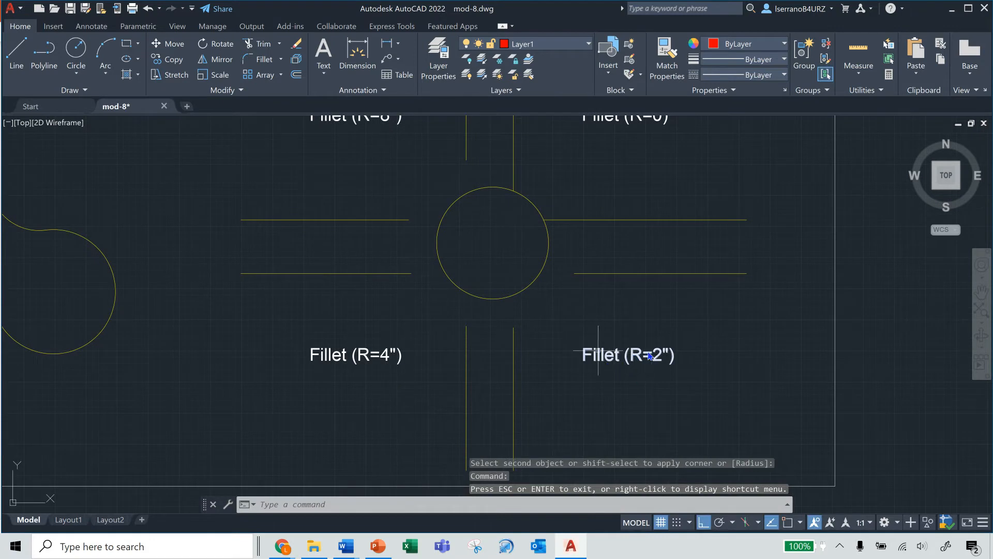
{"action": "key", "text": "Escape"}
{"action": "key", "text": "Escape"}
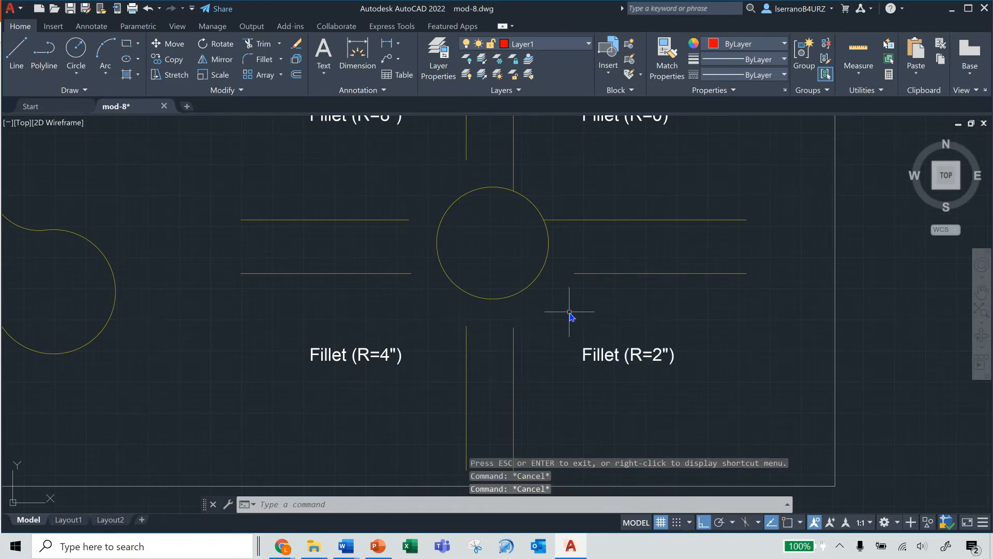
{"action": "type", "text": "f"}
{"action": "key", "text": "Return"}
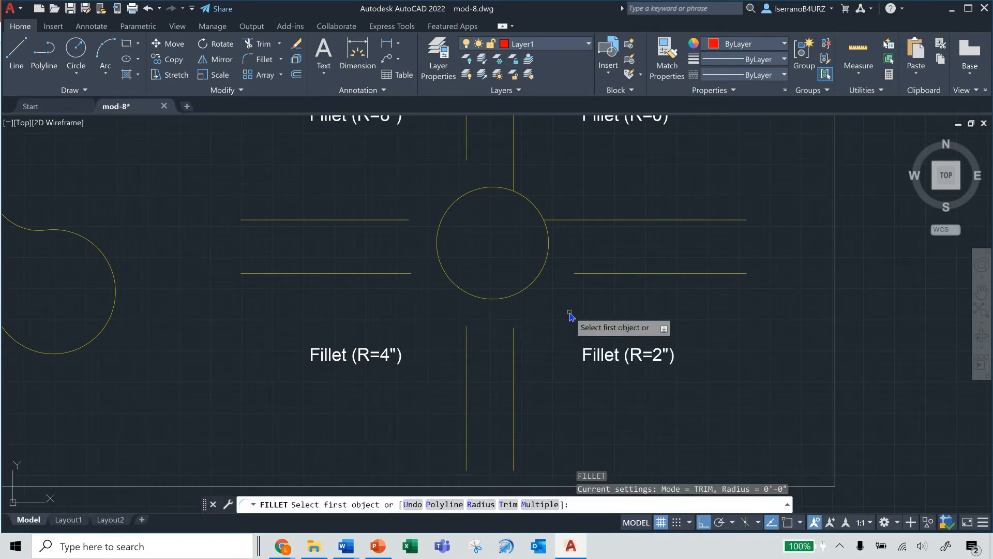
{"action": "left_click", "coordinate": [591, 274]}
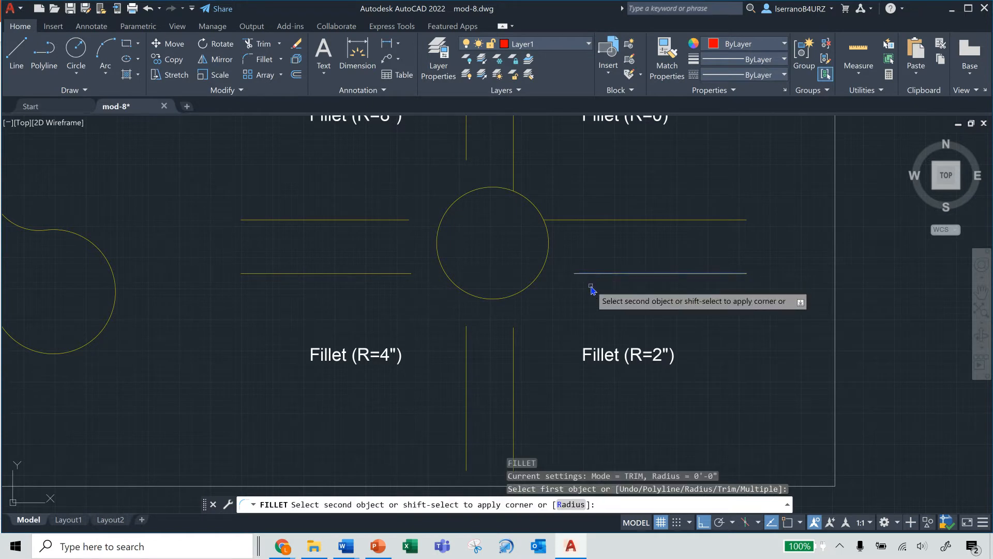
{"action": "type", "text": "r"}
{"action": "key", "text": "Return"}
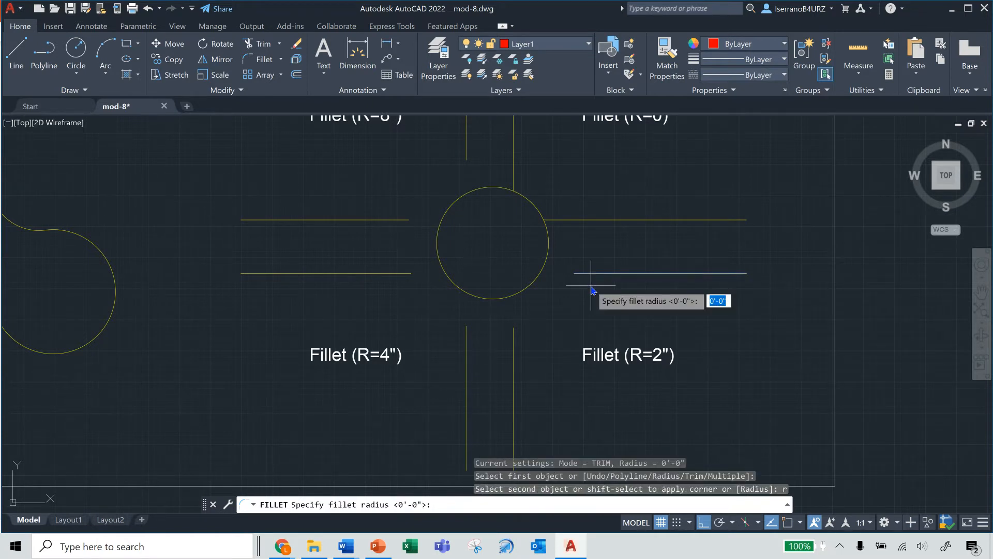
{"action": "type", "text": "2\""}
{"action": "key", "text": "Return"}
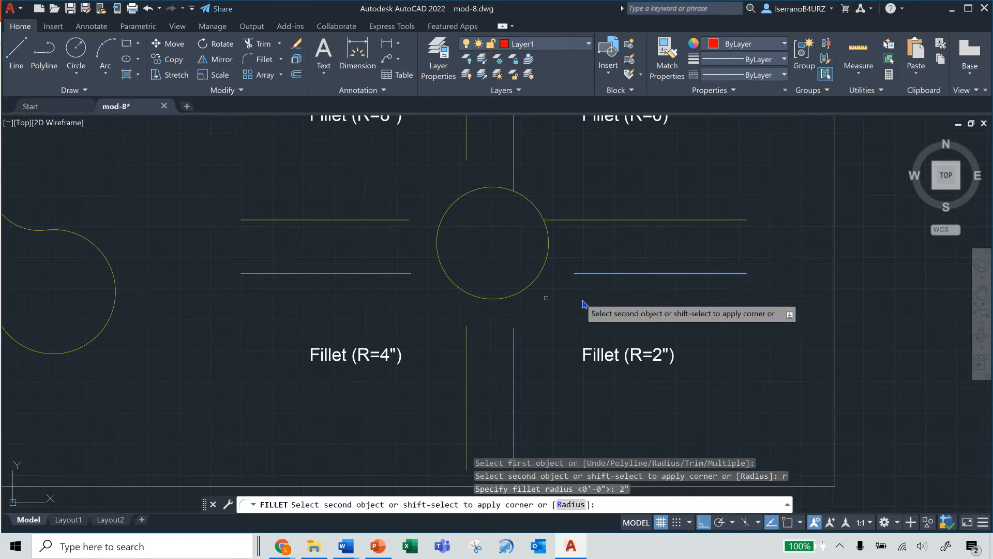
{"action": "left_click", "coordinate": [536, 284]}
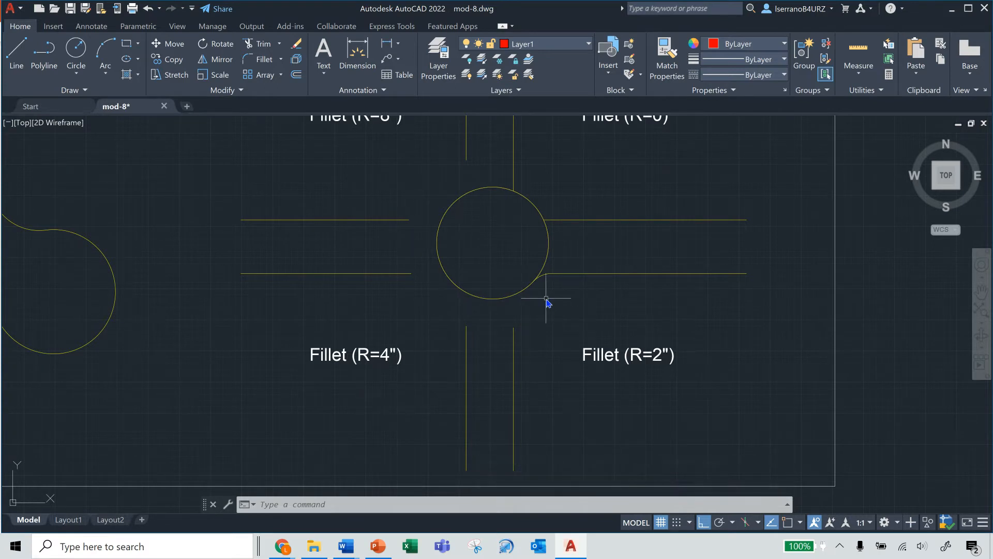
{"action": "key", "text": "Escape"}
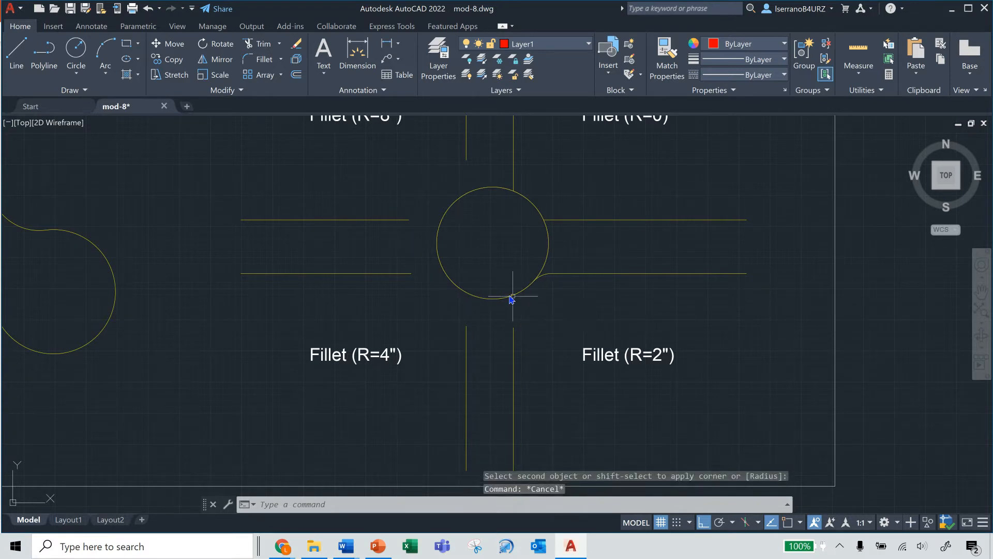
Step: Fillet the circle's lower-right side to the right-hand vertical line below it, keeping the 2" radius
{"action": "type", "text": "f"}
{"action": "key", "text": "Return"}
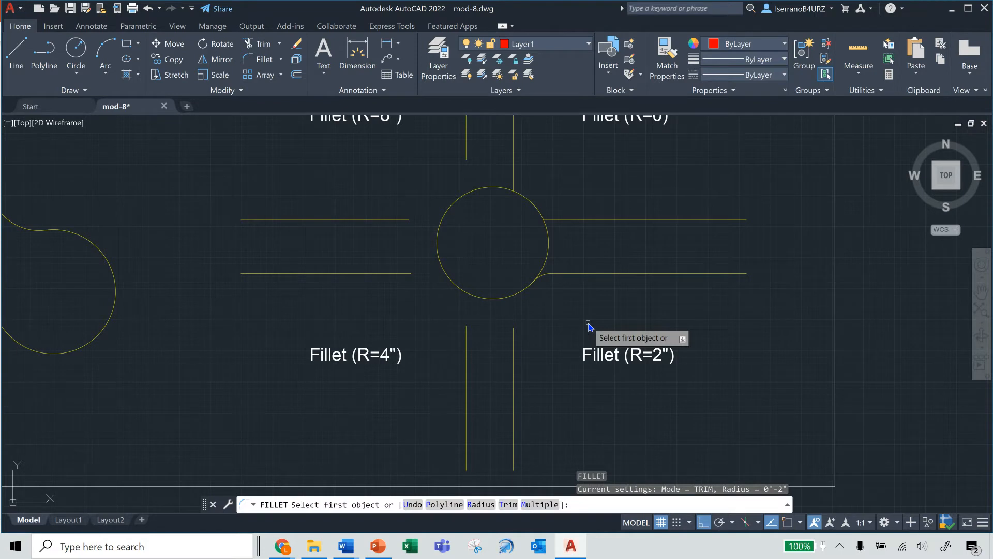
{"action": "left_click", "coordinate": [524, 293]}
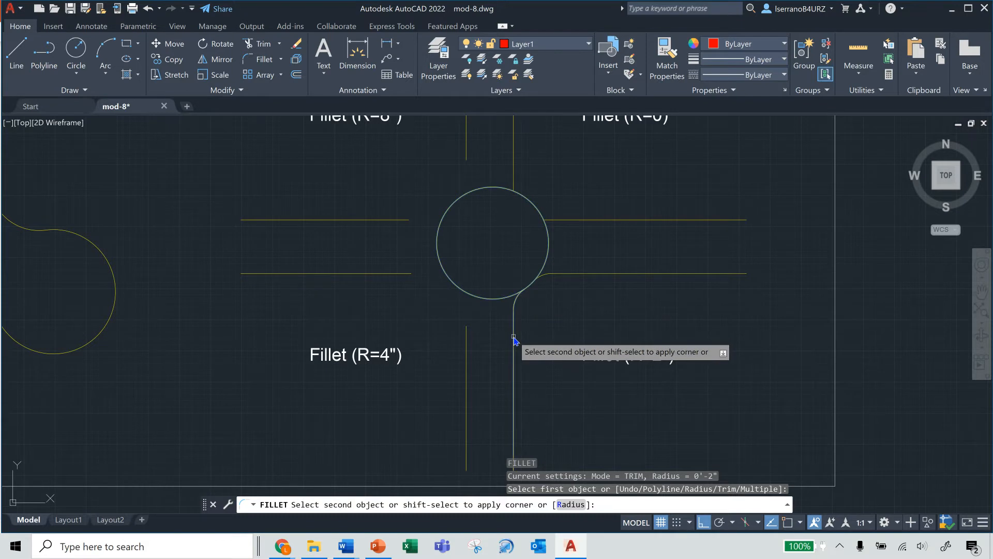
{"action": "left_click", "coordinate": [513, 337]}
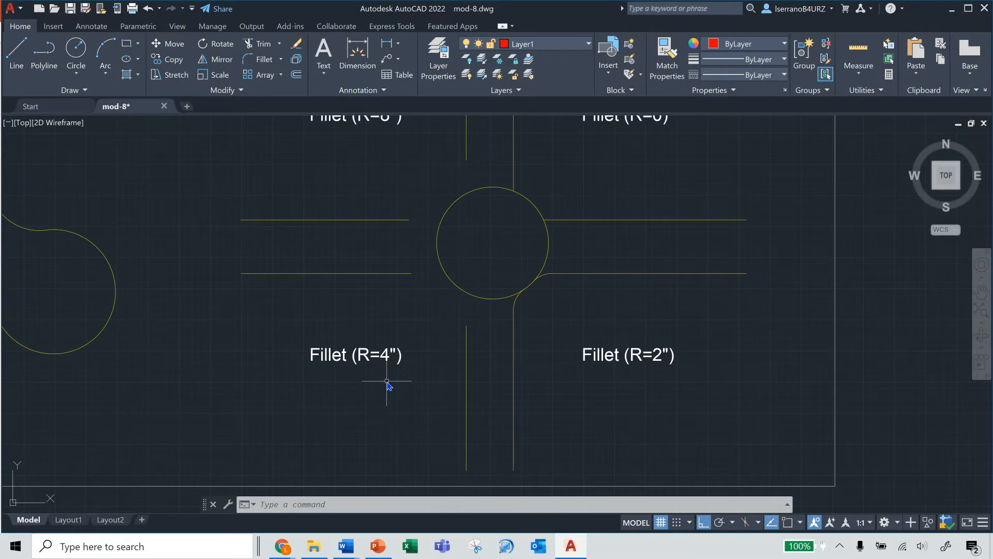
{"action": "key", "text": "Escape"}
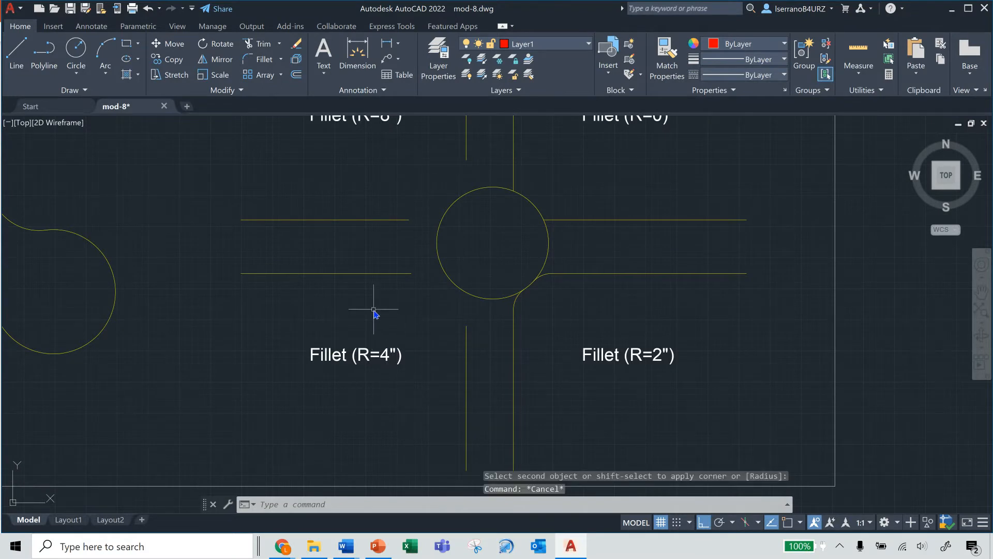
Step: Fillet the lower horizontal line left of the circle to the circle's lower-left side with a radius of 4"
{"action": "type", "text": "f"}
{"action": "key", "text": "Return"}
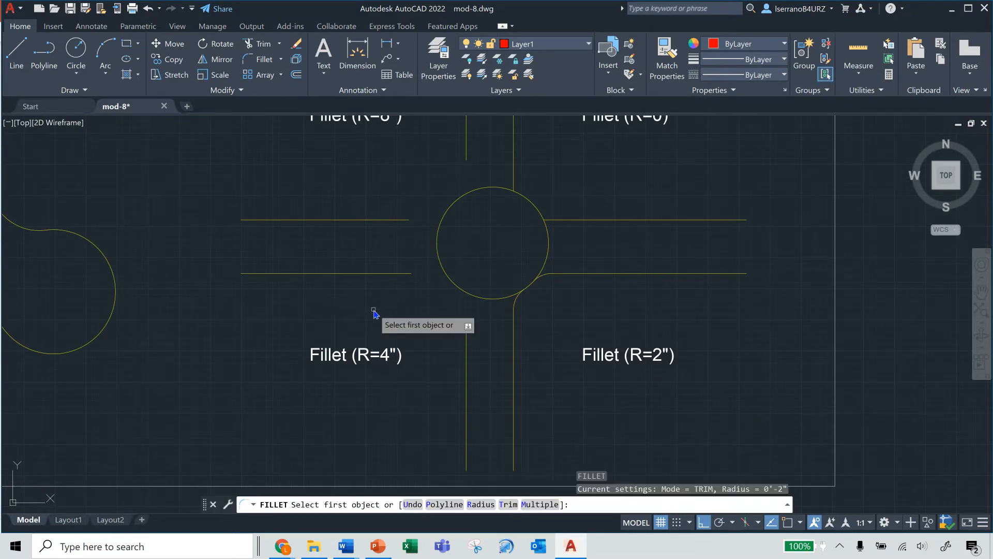
{"action": "left_click", "coordinate": [385, 273]}
{"action": "type", "text": "r"}
{"action": "key", "text": "Return"}
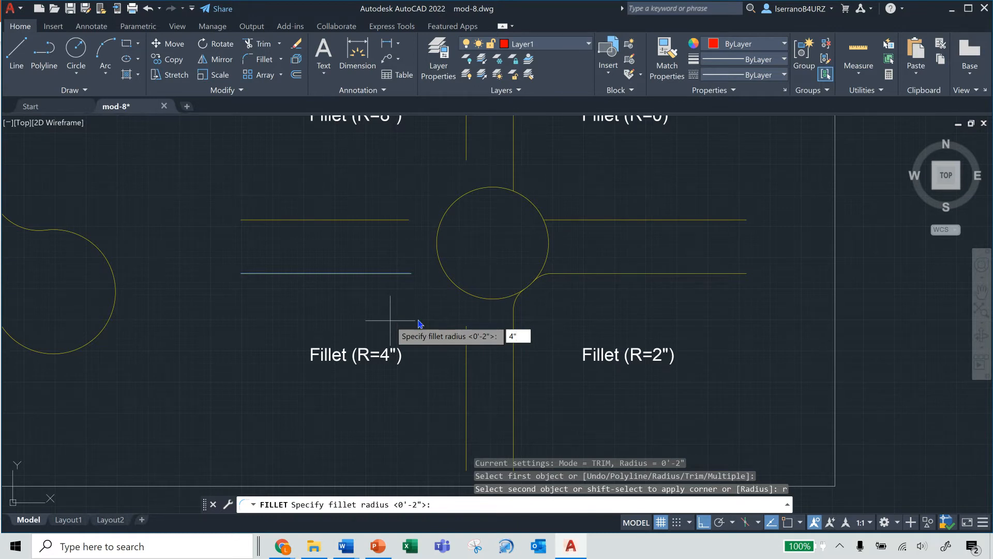
{"action": "type", "text": "4\""}
{"action": "key", "text": "Return"}
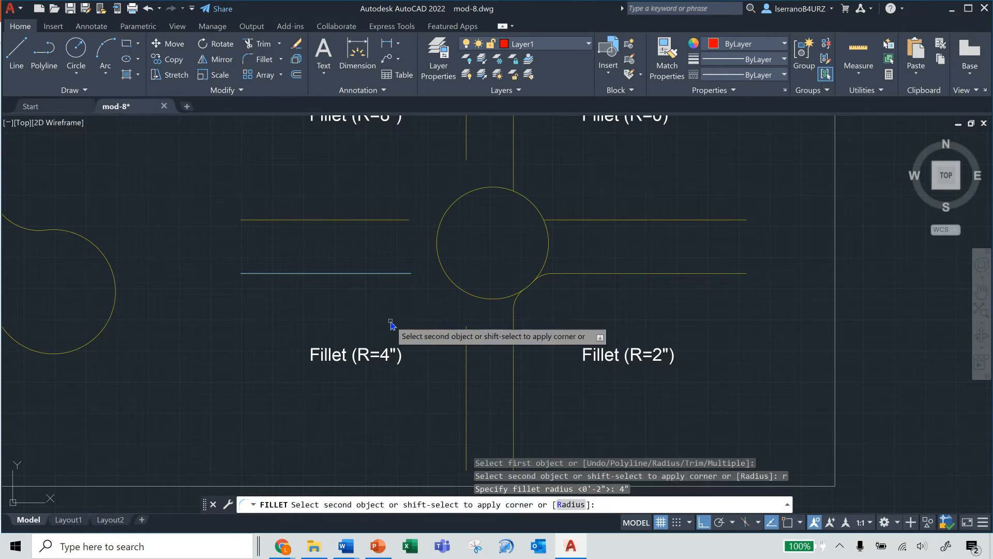
{"action": "left_click", "coordinate": [459, 292]}
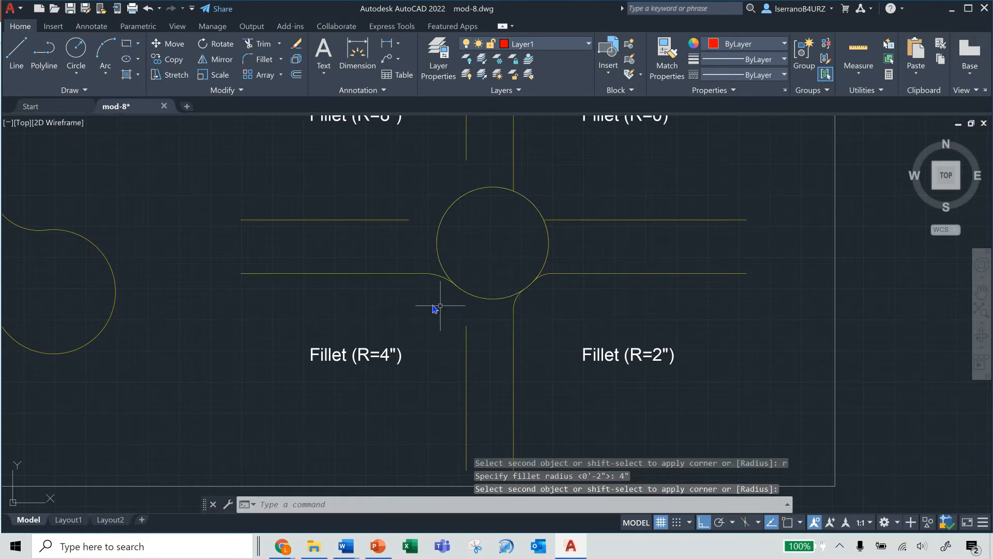
Step: Compare the 4" fillet arc at the circle's lower left with the 2" arc at its lower right by selecting each
{"action": "left_click", "coordinate": [440, 283]}
{"action": "left_click", "coordinate": [443, 277]}
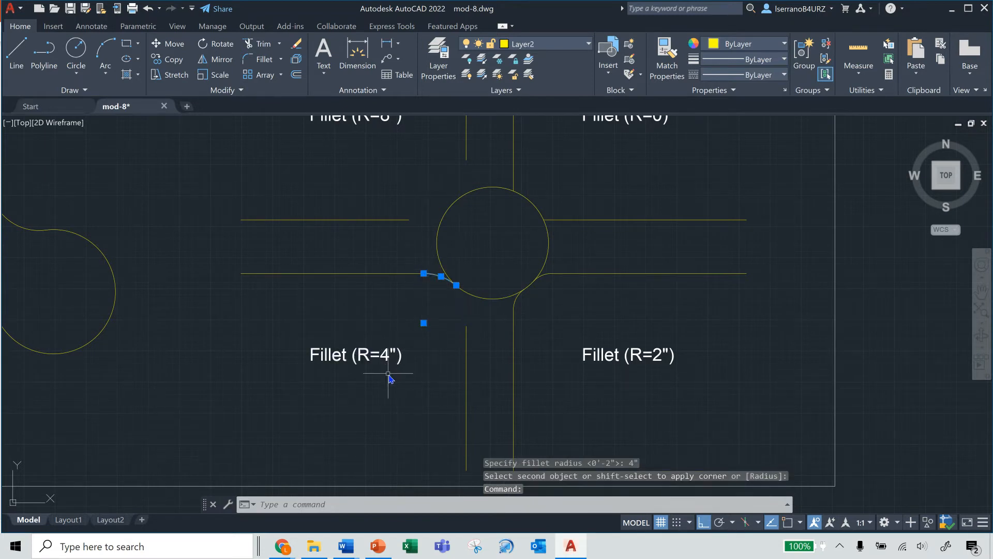
{"action": "key", "text": "Escape"}
{"action": "left_click", "coordinate": [547, 274]}
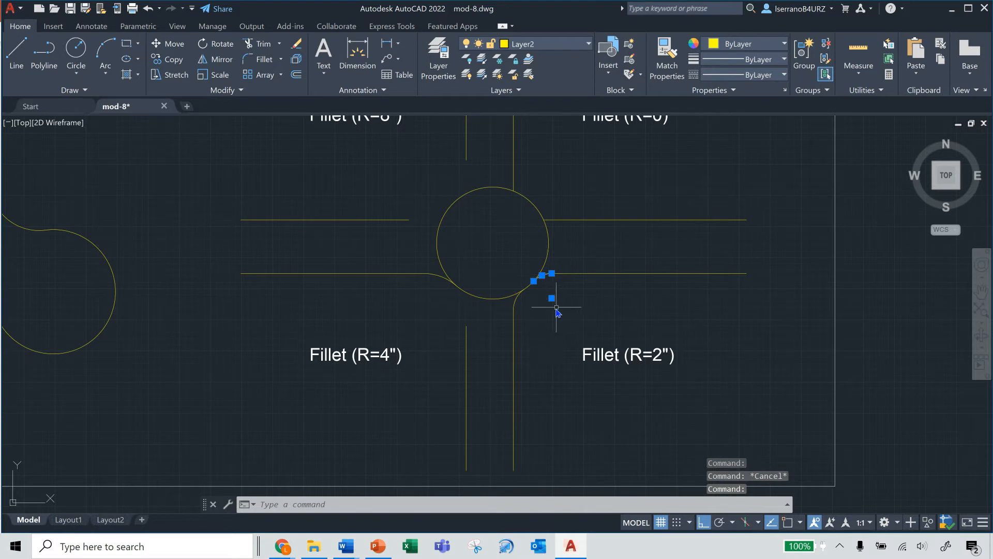
{"action": "key", "text": "Escape"}
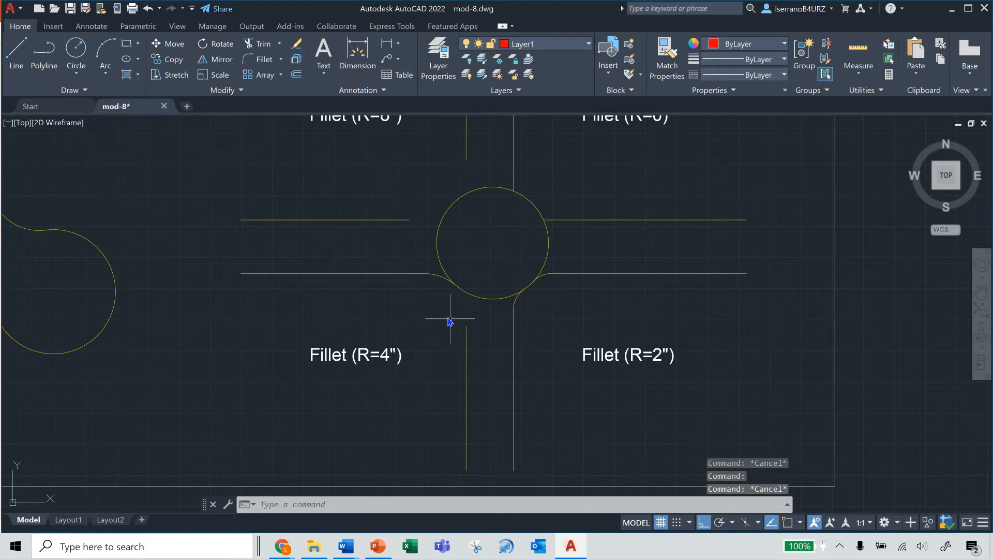
{"action": "type", "text": "f"}
{"action": "key", "text": "Return"}
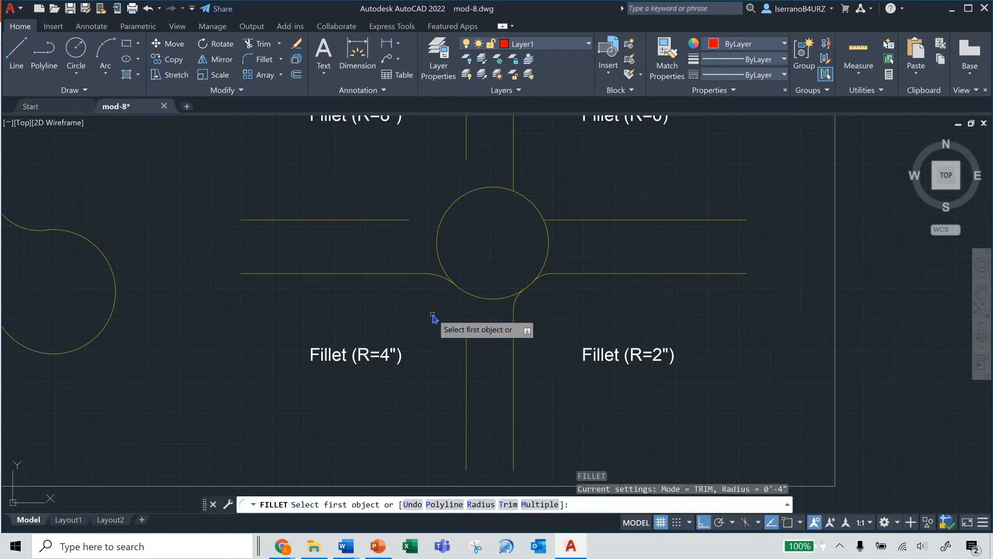
{"action": "left_click", "coordinate": [466, 342]}
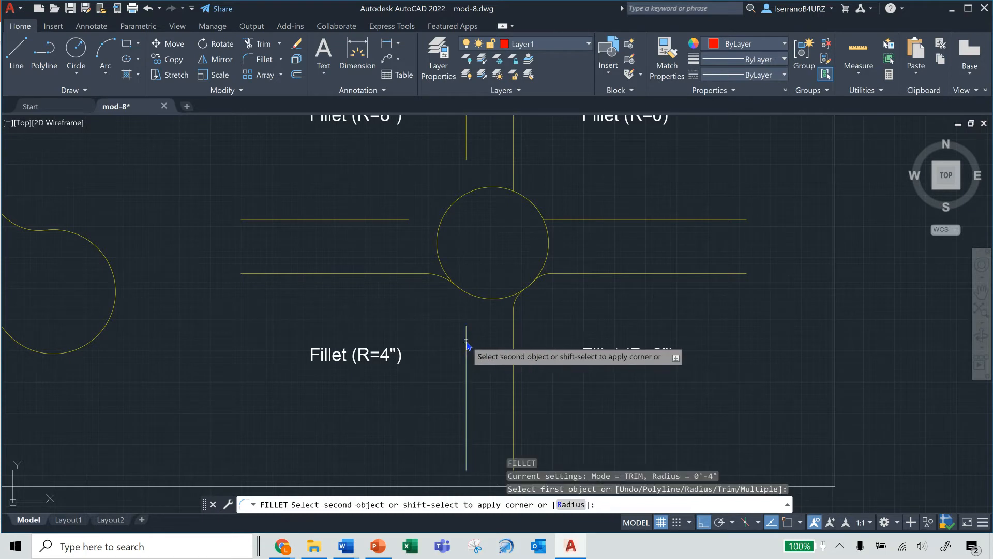
{"action": "left_click", "coordinate": [466, 343]}
{"action": "key", "text": "Escape"}
{"action": "key", "text": "Escape"}
Step: Fillet the left-hand vertical line below the circle to the circle's lower-left side, keeping the 4" radius
{"action": "type", "text": "f"}
{"action": "key", "text": "Return"}
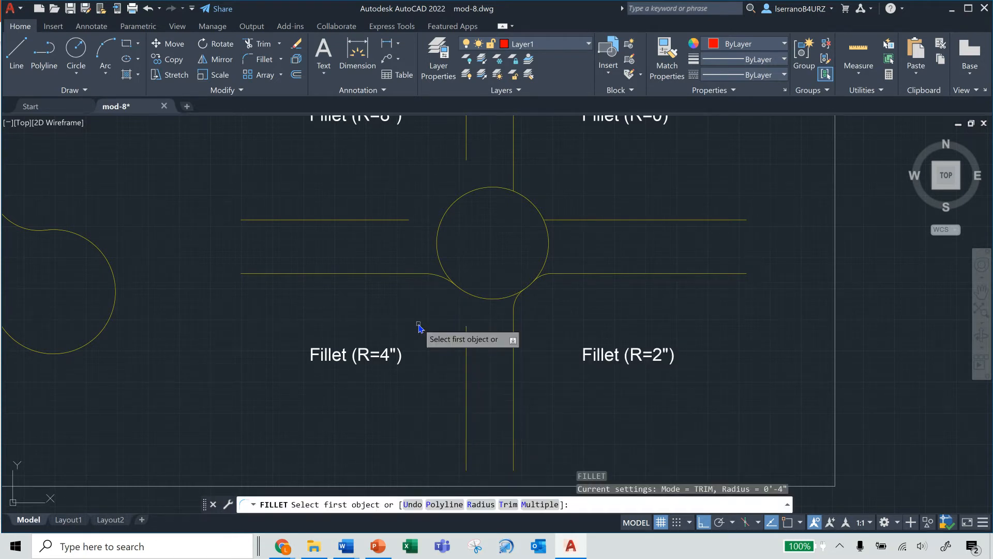
{"action": "left_click", "coordinate": [466, 348]}
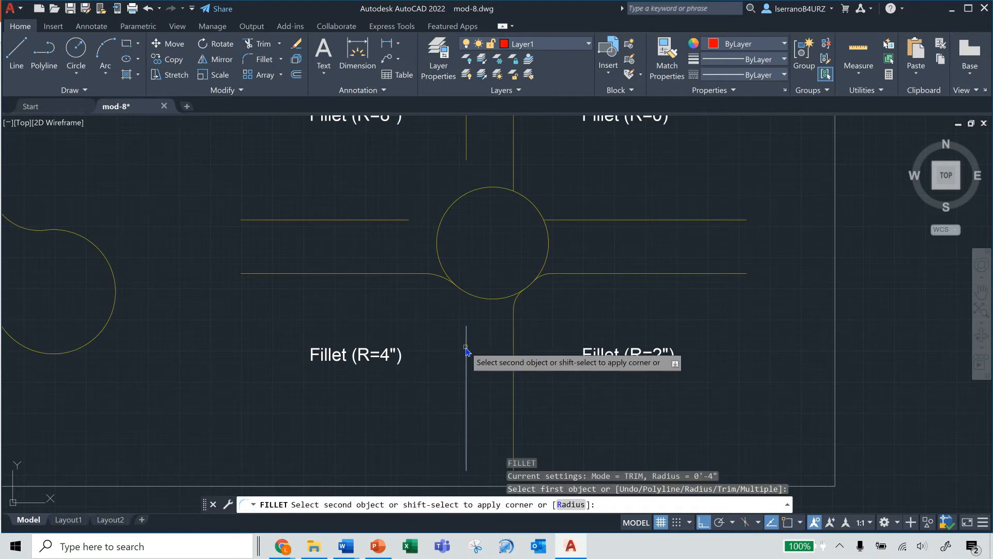
{"action": "left_click", "coordinate": [461, 293]}
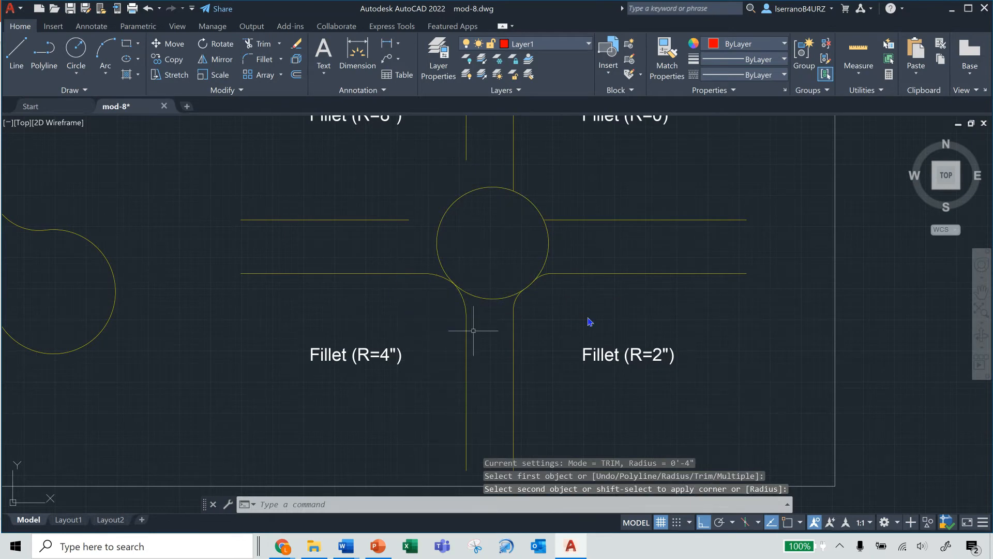
Step: Fillet the left-hand vertical line above the circle to the circle's upper-left side with a radius of 8"
{"action": "left_click", "coordinate": [981, 292]}
{"action": "left_click_drag", "start_coordinate": [499, 344], "coordinate": [505, 393]}
{"action": "key", "text": "Escape"}
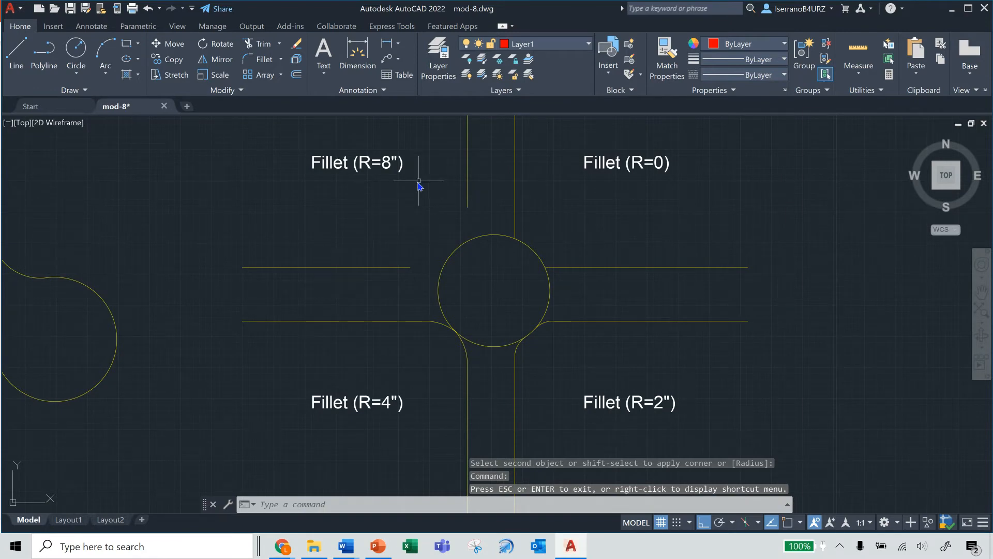
{"action": "type", "text": "f"}
{"action": "key", "text": "Return"}
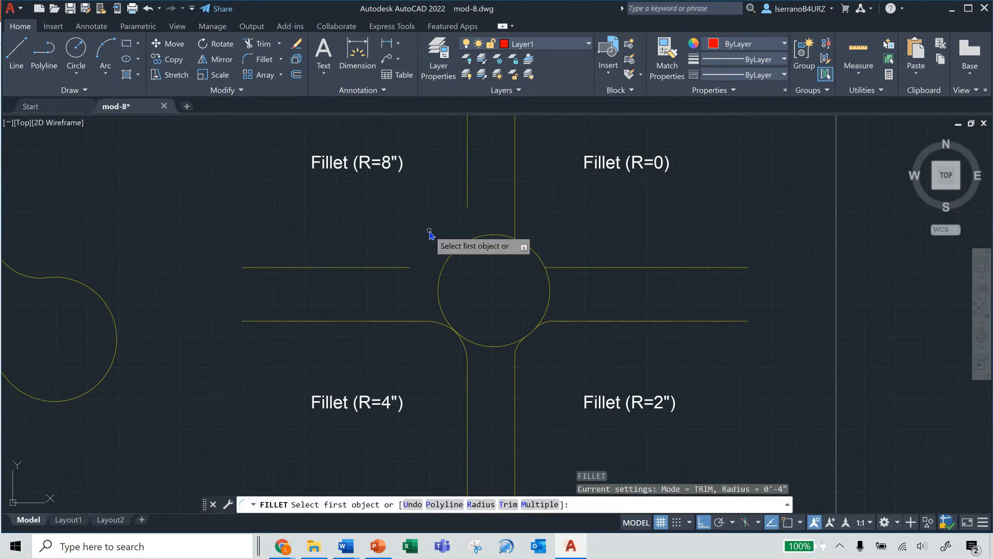
{"action": "left_click", "coordinate": [467, 187]}
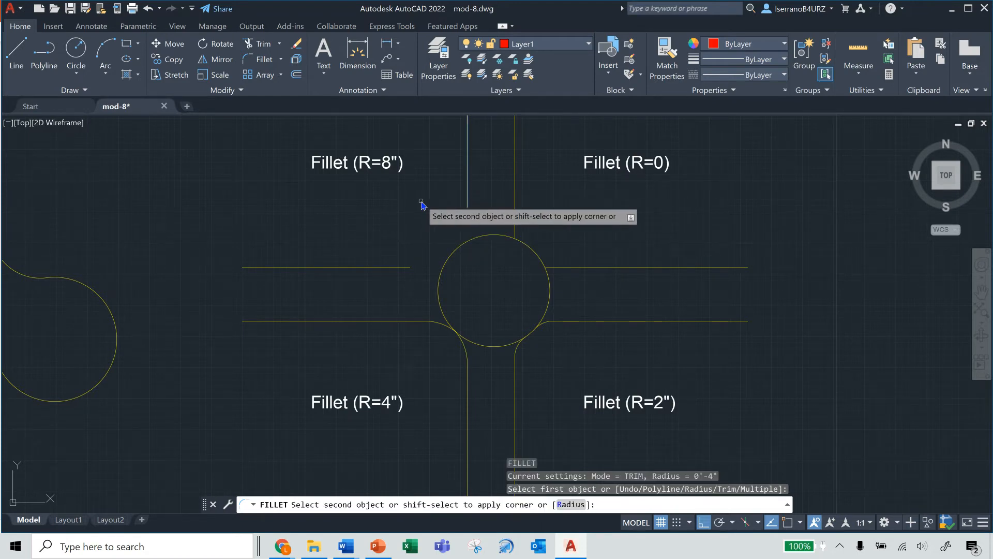
{"action": "type", "text": "r"}
{"action": "key", "text": "Return"}
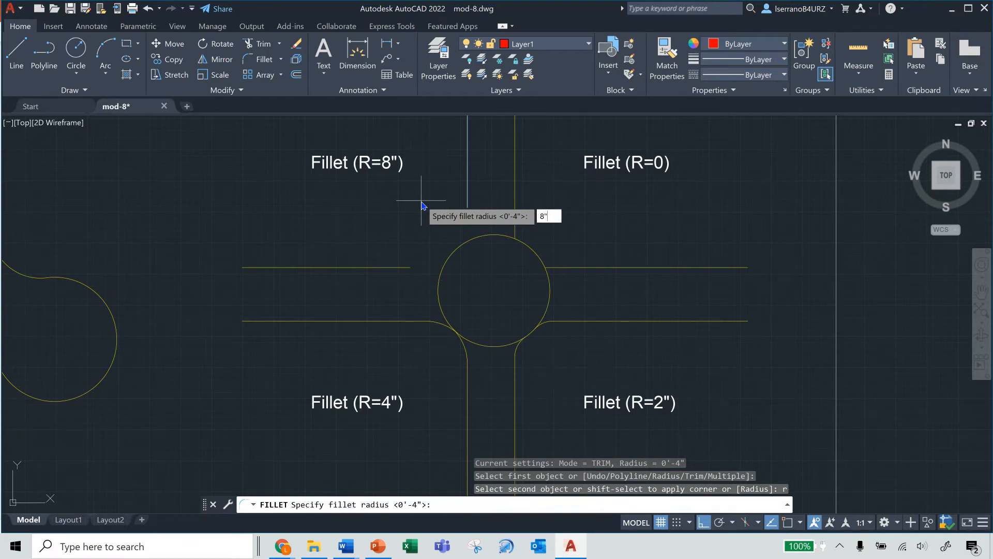
{"action": "key", "text": "Return"}
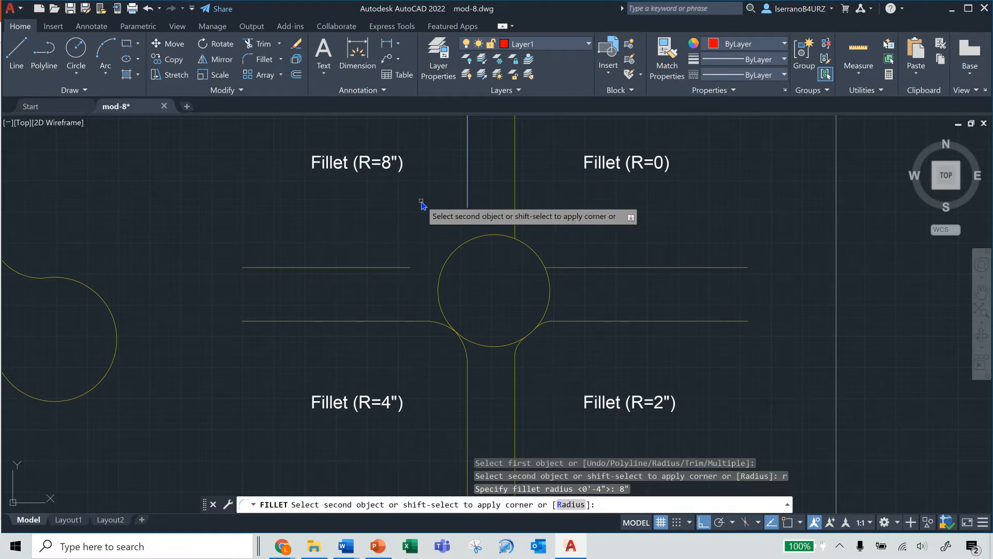
{"action": "left_click", "coordinate": [453, 255]}
Step: Fillet the upper horizontal line left of the circle to the circle's upper-left side, keeping the 8" radius
{"action": "right_click", "coordinate": [429, 214]}
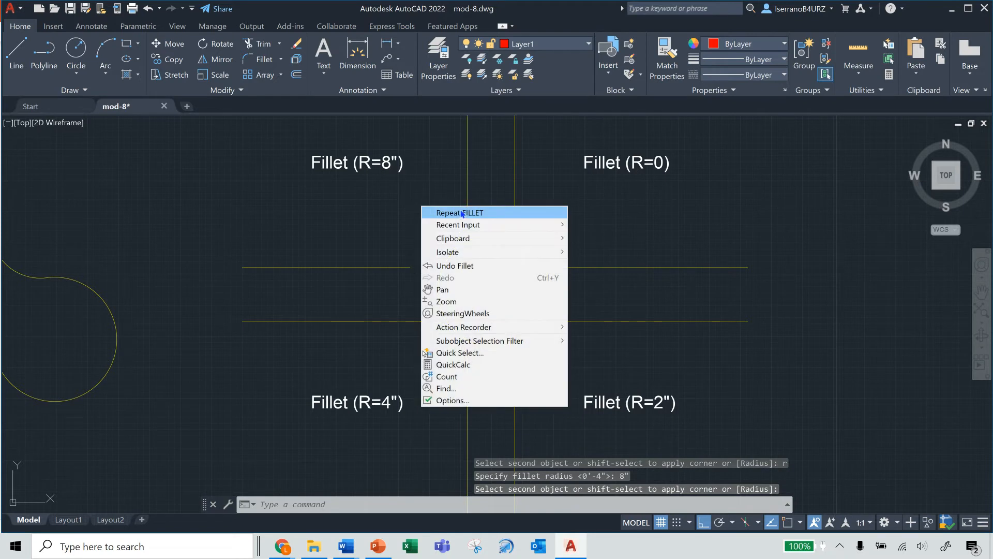
{"action": "left_click", "coordinate": [432, 211]}
{"action": "left_click", "coordinate": [400, 268]}
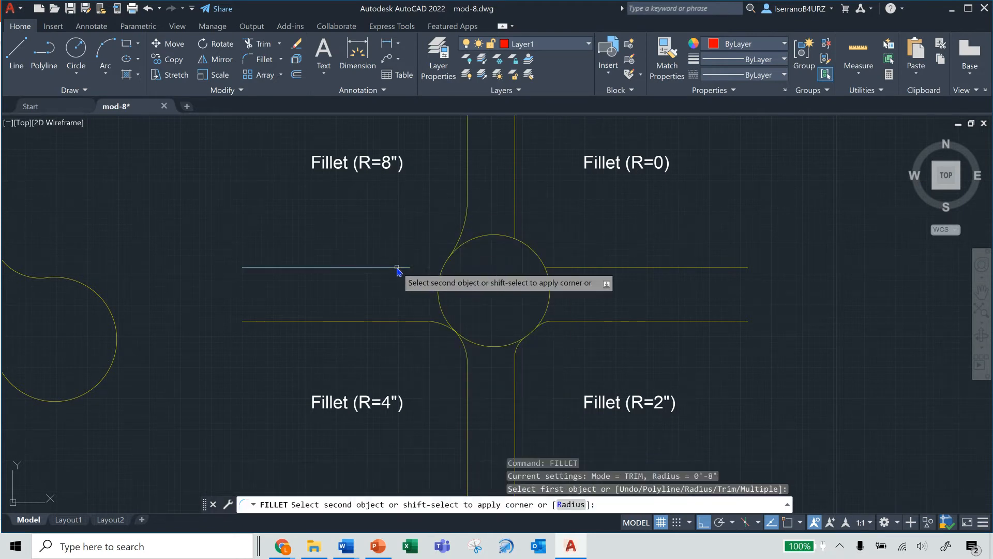
{"action": "left_click", "coordinate": [443, 268]}
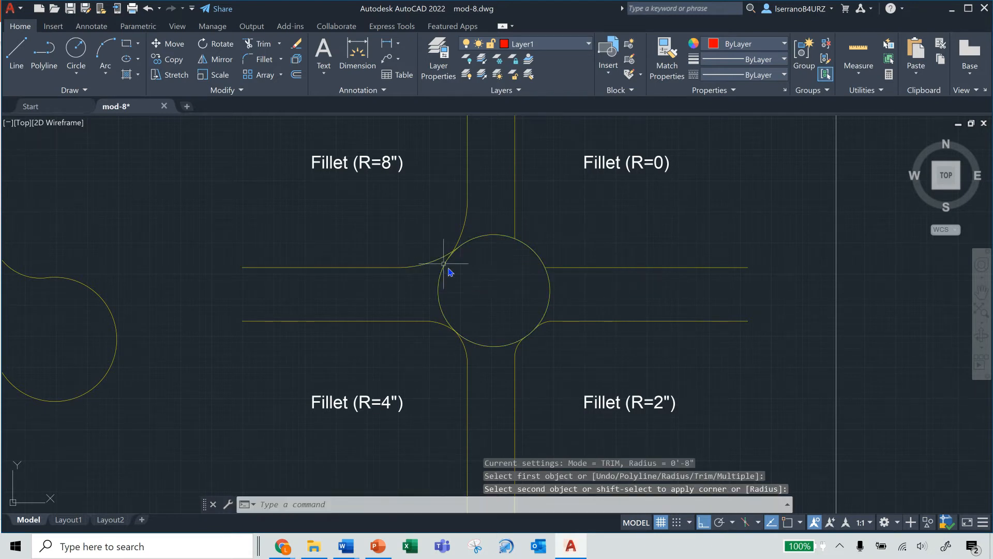
Step: Examine how the two 8" fillet arcs at the circle's upper left cross each other by selecting each
{"action": "left_click", "coordinate": [460, 238]}
{"action": "left_click", "coordinate": [433, 266]}
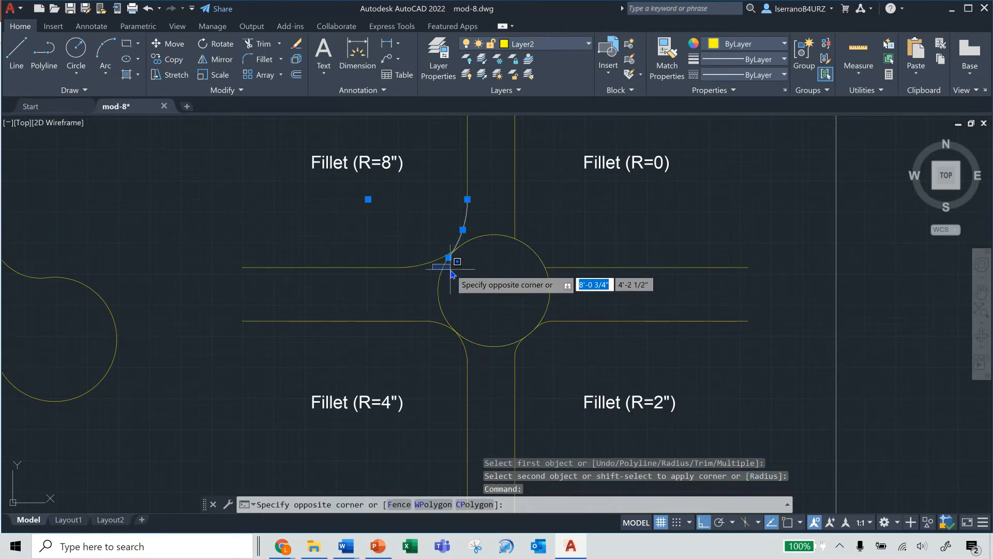
{"action": "key", "text": "Escape"}
{"action": "left_click", "coordinate": [434, 264]}
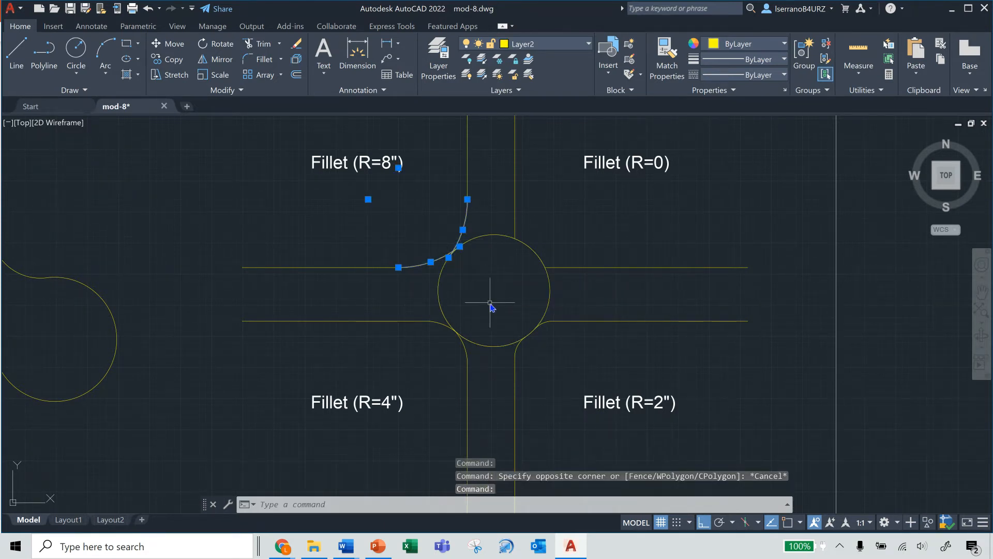
{"action": "key", "text": "Escape"}
{"action": "left_click", "coordinate": [462, 232]}
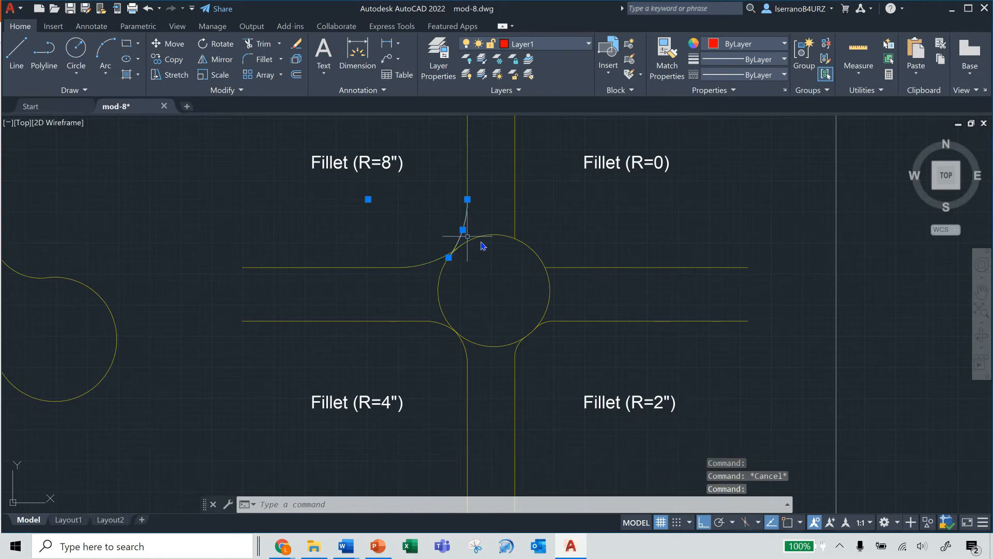
{"action": "key", "text": "Escape"}
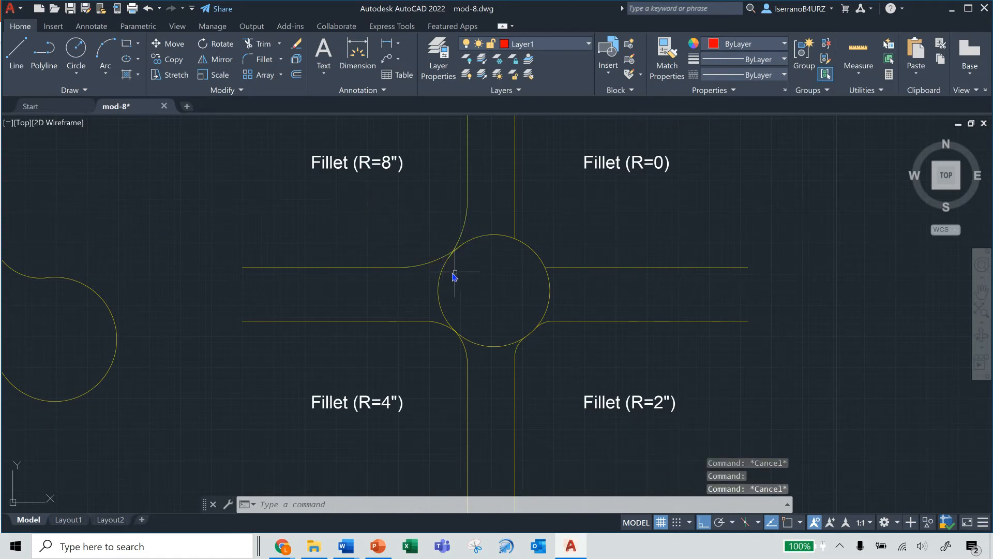
{"action": "left_click", "coordinate": [437, 264]}
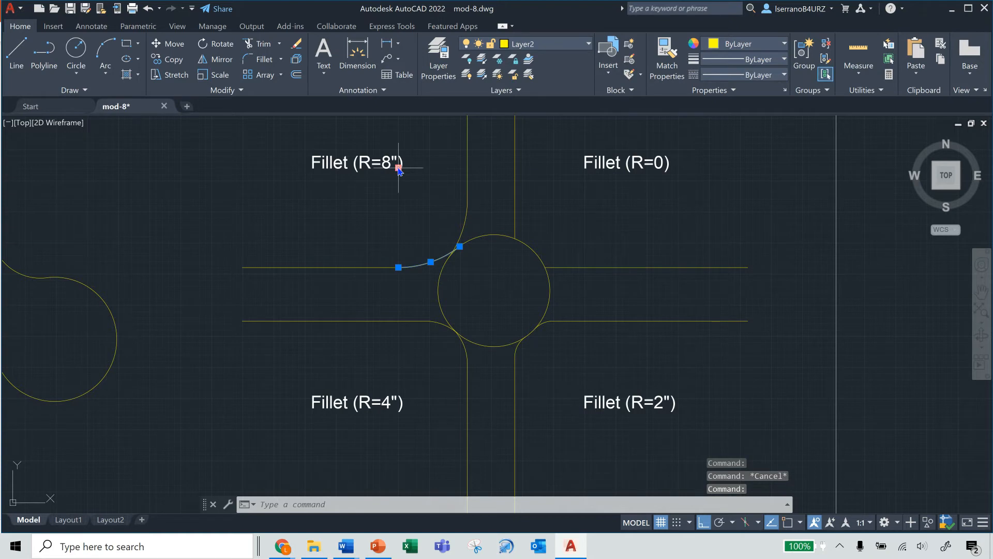
{"action": "key", "text": "Escape"}
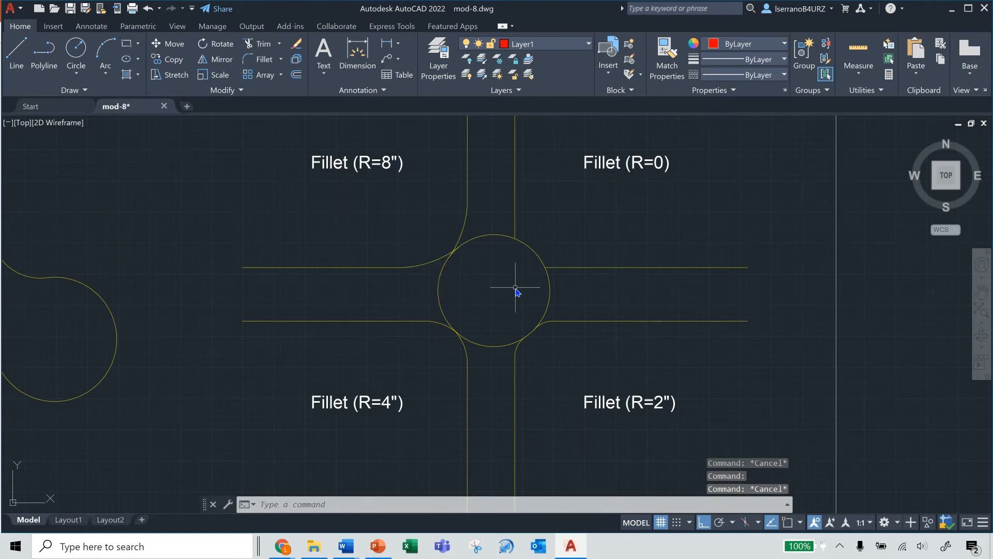
{"action": "key", "text": "Escape"}
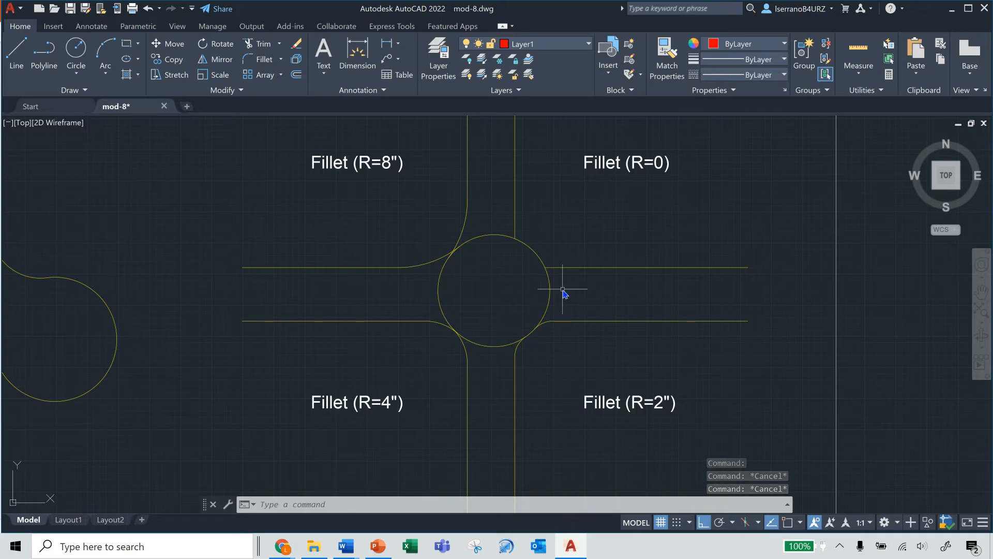
{"action": "type", "text": "trim"}
{"action": "key", "text": "Return"}
{"action": "left_click", "coordinate": [376, 202]}
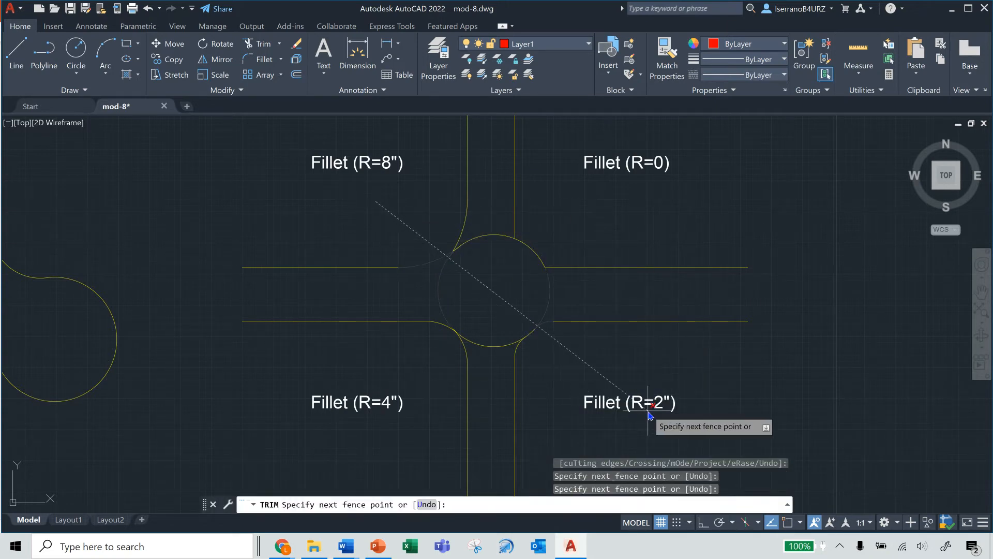
{"action": "key", "text": "Escape"}
{"action": "key", "text": "Escape"}
{"action": "key", "text": "Escape"}
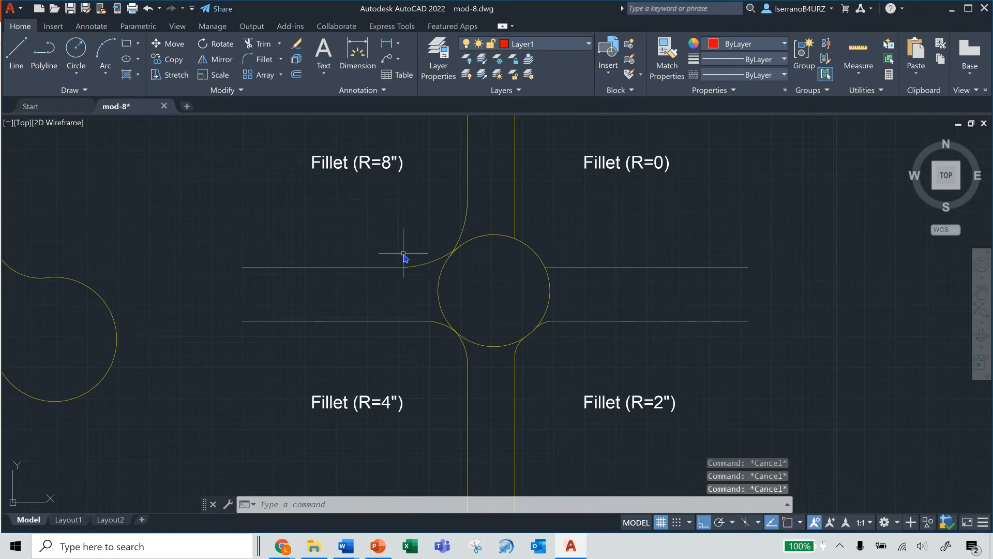
Step: Trim away the circle's top, left, bottom and right portions between the filleted lines to open the intersection
{"action": "type", "text": "trim"}
{"action": "key", "text": "Return"}
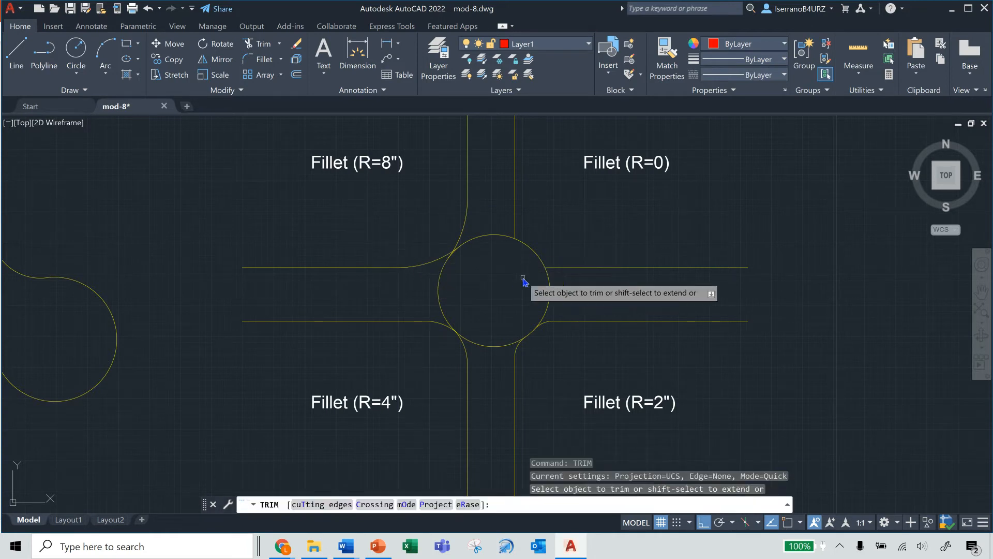
{"action": "left_click", "coordinate": [499, 238]}
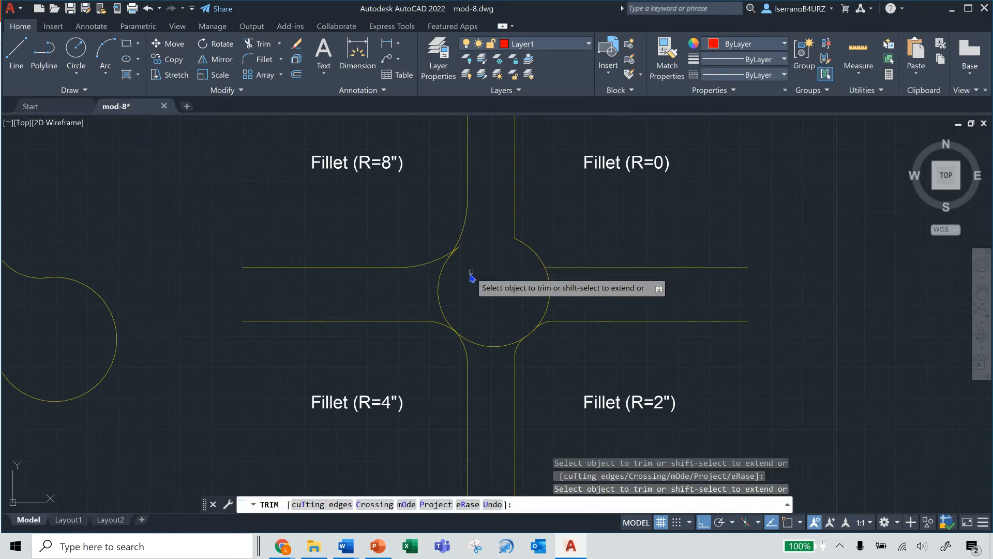
{"action": "left_click", "coordinate": [440, 281]}
{"action": "left_click", "coordinate": [477, 344]}
{"action": "left_click", "coordinate": [546, 313]}
{"action": "key", "text": "Escape"}
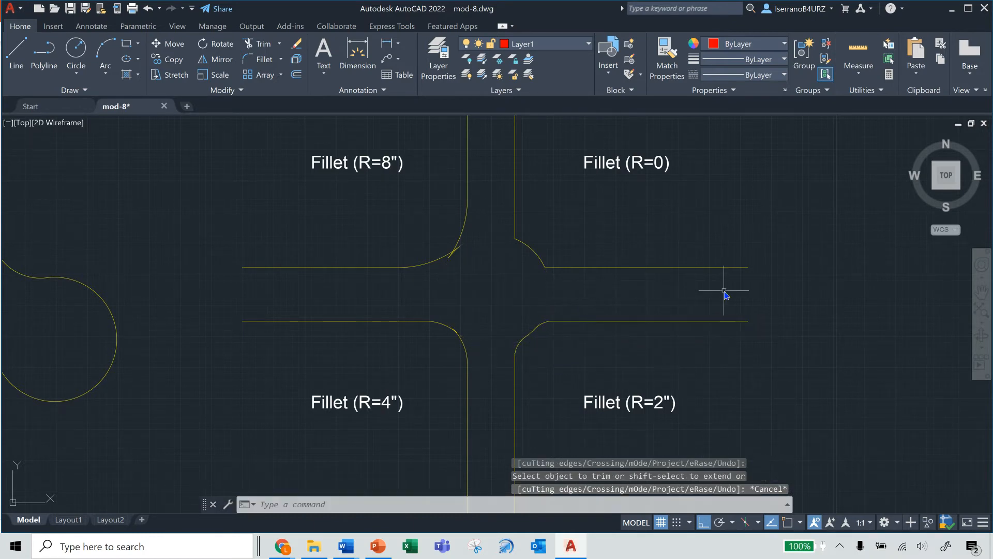
Step: Trim the crossing ends of the two 8" fillet arcs and erase the leftover circle segment beside them
{"action": "scroll", "coordinate": [507, 243], "scroll_direction": "up", "scroll_amount": 6}
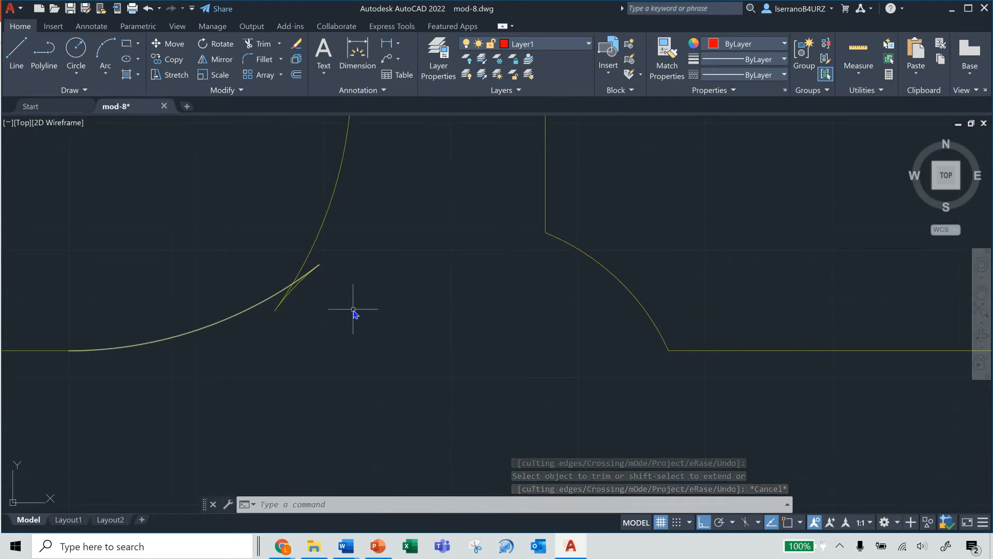
{"action": "type", "text": "trim"}
{"action": "key", "text": "Return"}
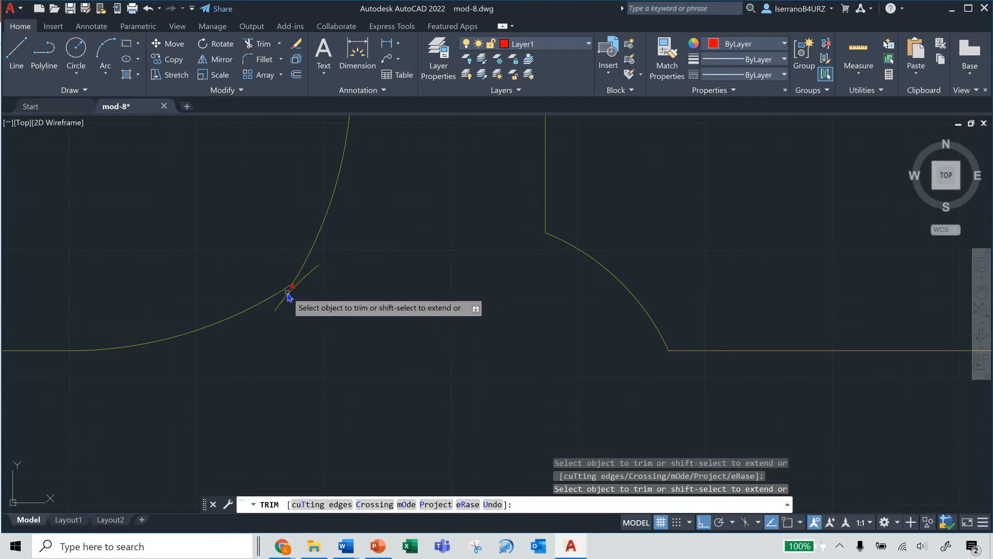
{"action": "key", "text": "Escape"}
{"action": "type", "text": "e"}
{"action": "key", "text": "Return"}
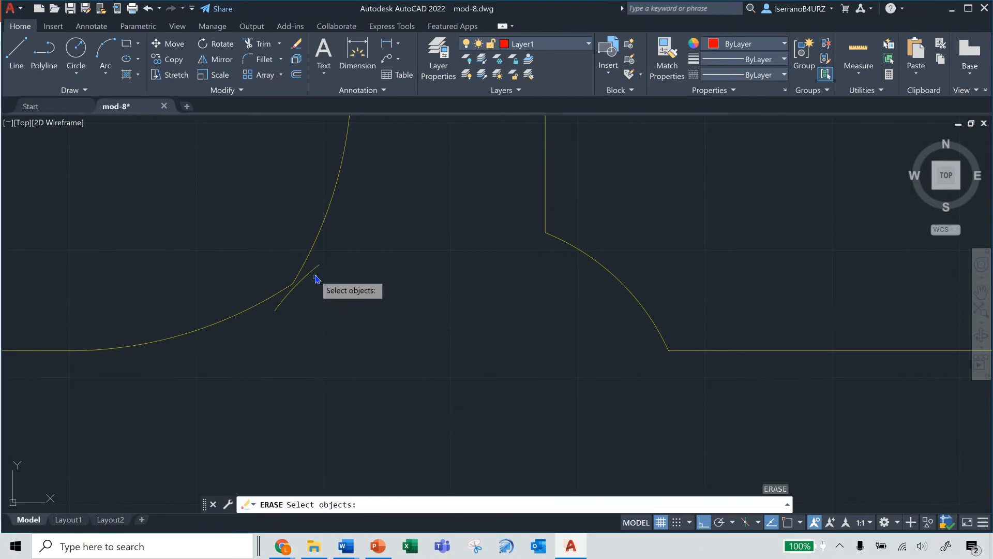
{"action": "left_click", "coordinate": [311, 274]}
{"action": "key", "text": "Return"}
Step: Review the Fillet exercises as a whole, including the circles and the intersection, and bring the Chamfer - Distance exercise into view
{"action": "scroll", "coordinate": [403, 319], "scroll_direction": "down", "scroll_amount": 2}
{"action": "scroll", "coordinate": [403, 319], "scroll_direction": "down", "scroll_amount": 4}
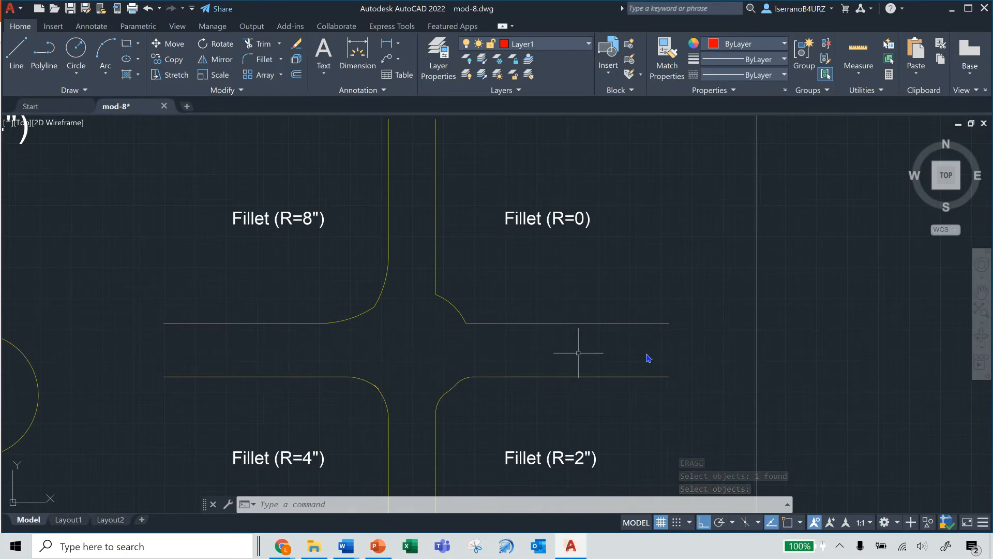
{"action": "scroll", "coordinate": [434, 397], "scroll_direction": "down", "scroll_amount": 2}
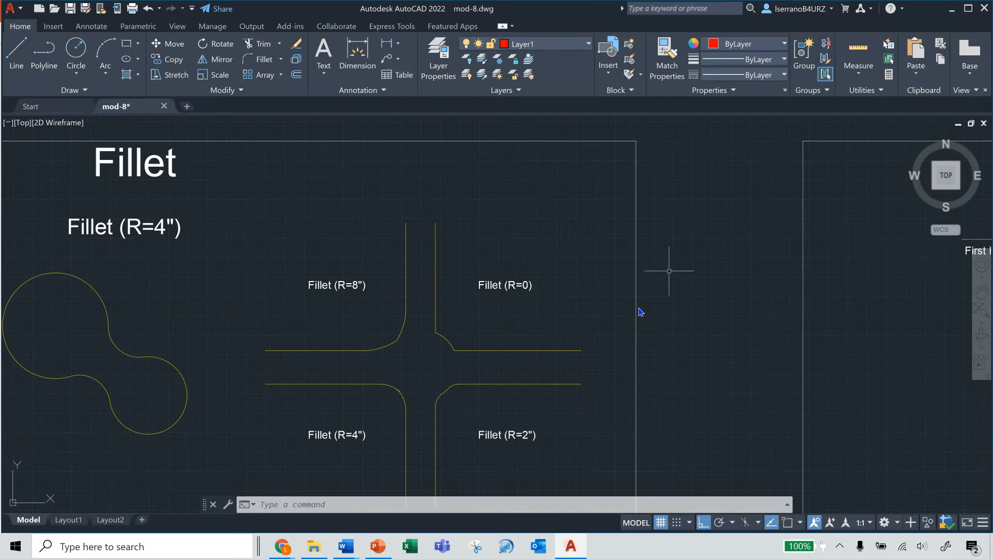
{"action": "left_click", "coordinate": [982, 292]}
{"action": "mouse_move", "coordinate": [450, 310]}
{"action": "left_mouse_down"}
{"action": "mouse_move", "coordinate": [473, 301]}
{"action": "mouse_move", "coordinate": [718, 317]}
{"action": "mouse_move", "coordinate": [747, 280]}
{"action": "left_mouse_up"}
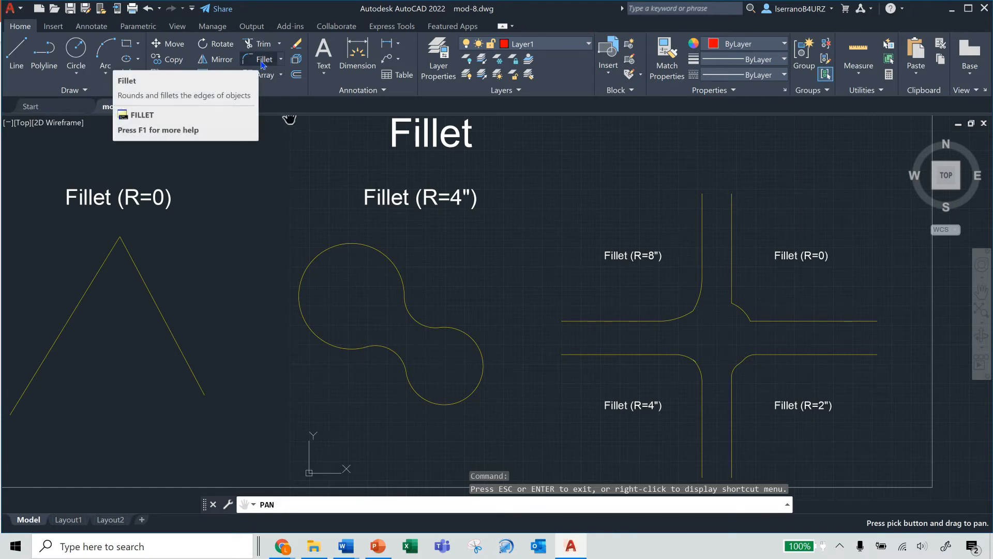
{"action": "key", "text": "Escape"}
{"action": "left_click", "coordinate": [982, 290]}
{"action": "mouse_move", "coordinate": [921, 295]}
{"action": "left_mouse_down"}
{"action": "mouse_move", "coordinate": [406, 310]}
{"action": "mouse_move", "coordinate": [550, 319]}
{"action": "mouse_move", "coordinate": [176, 326]}
{"action": "mouse_move", "coordinate": [207, 343]}
{"action": "mouse_move", "coordinate": [262, 349]}
{"action": "mouse_move", "coordinate": [260, 339]}
{"action": "left_mouse_up"}
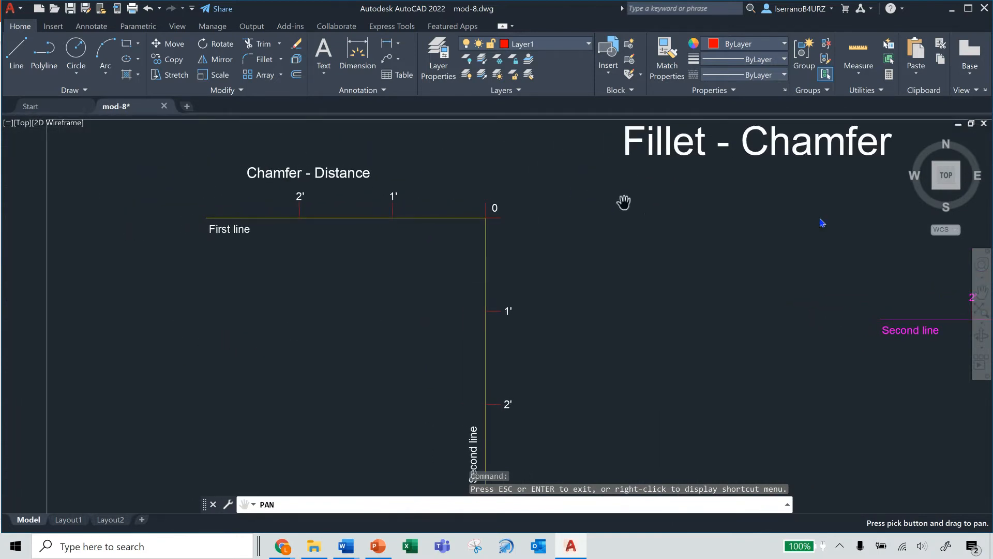
{"action": "key", "text": "Escape"}
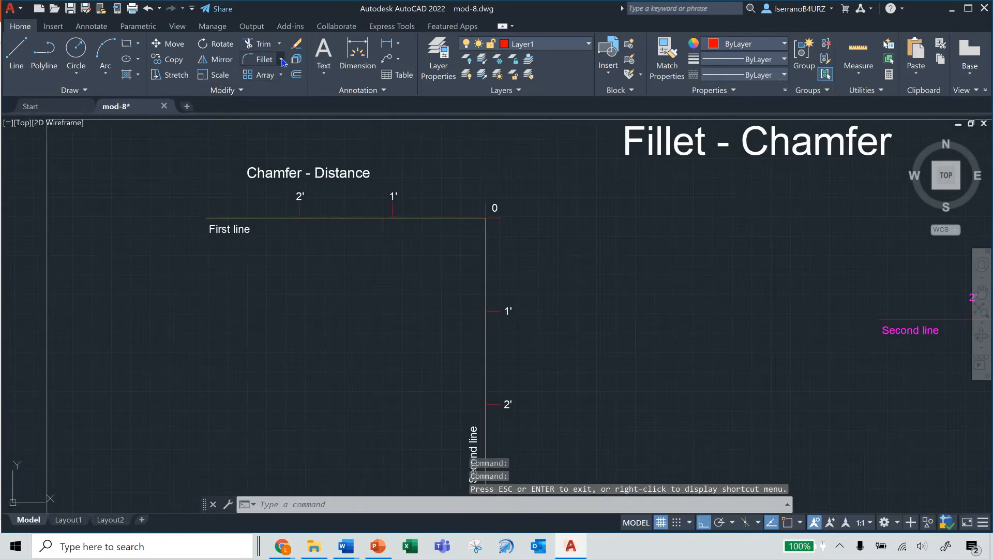
{"action": "left_click", "coordinate": [282, 60]}
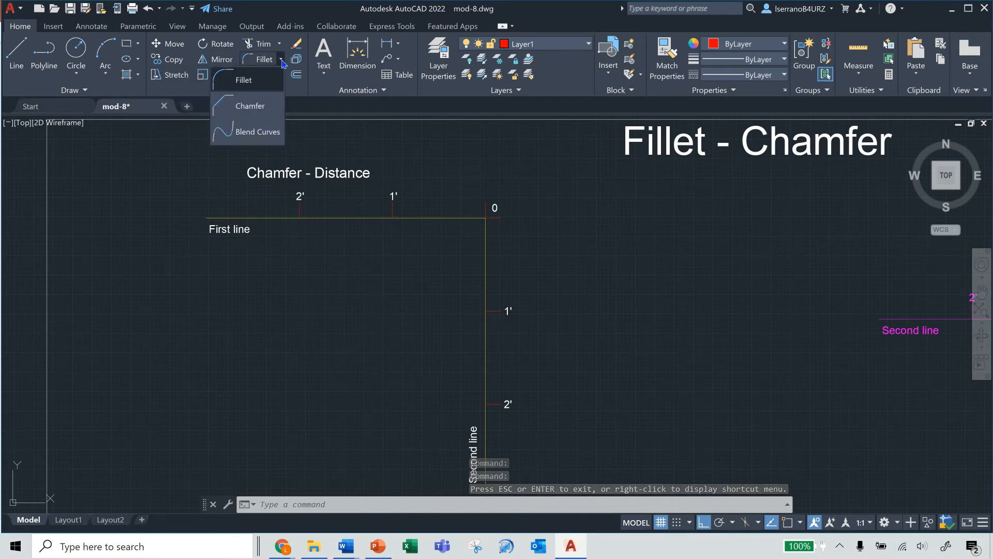
{"action": "left_click", "coordinate": [250, 105]}
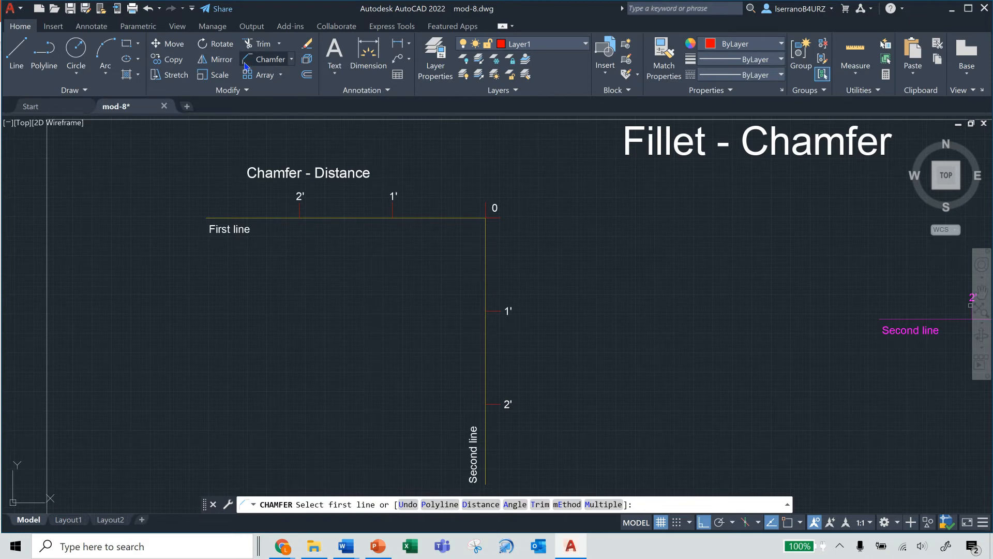
{"action": "left_click", "coordinate": [981, 292]}
{"action": "left_click_drag", "start_coordinate": [631, 332], "coordinate": [743, 296]}
{"action": "key", "text": "Escape"}
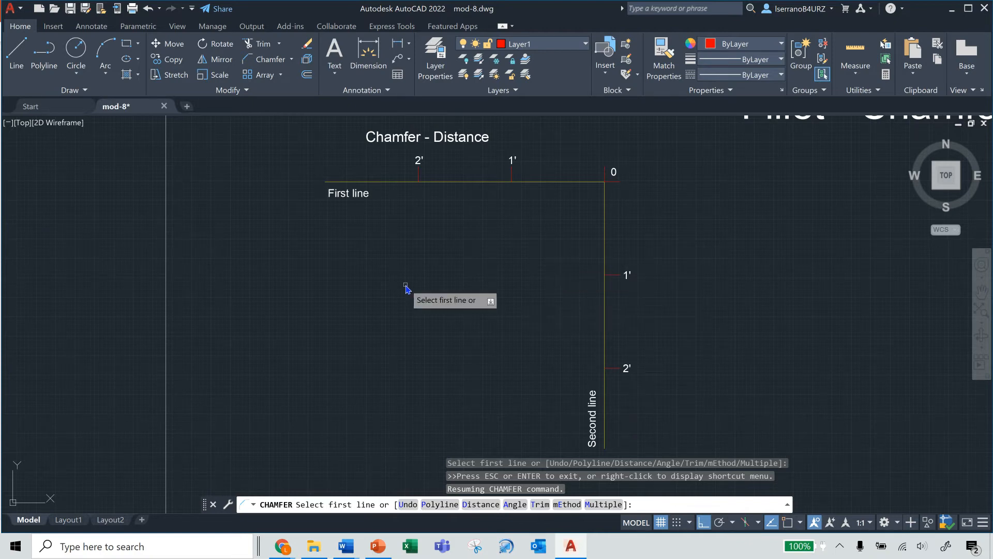
{"action": "key", "text": "Escape"}
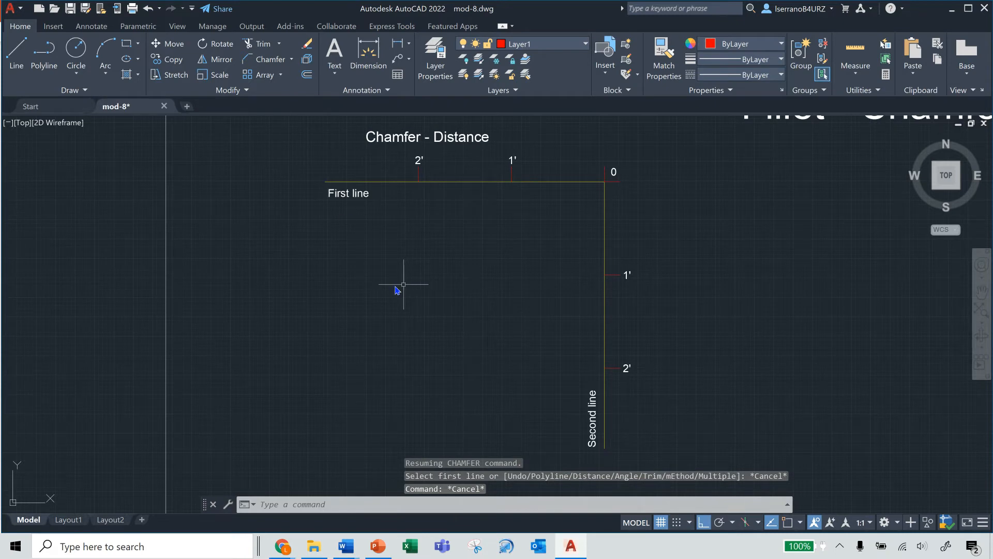
Step: Chamfer the yellow Chamfer - Distance corner with 1' on the horizontal first line and 6" on the vertical second line
{"action": "left_click", "coordinate": [263, 65]}
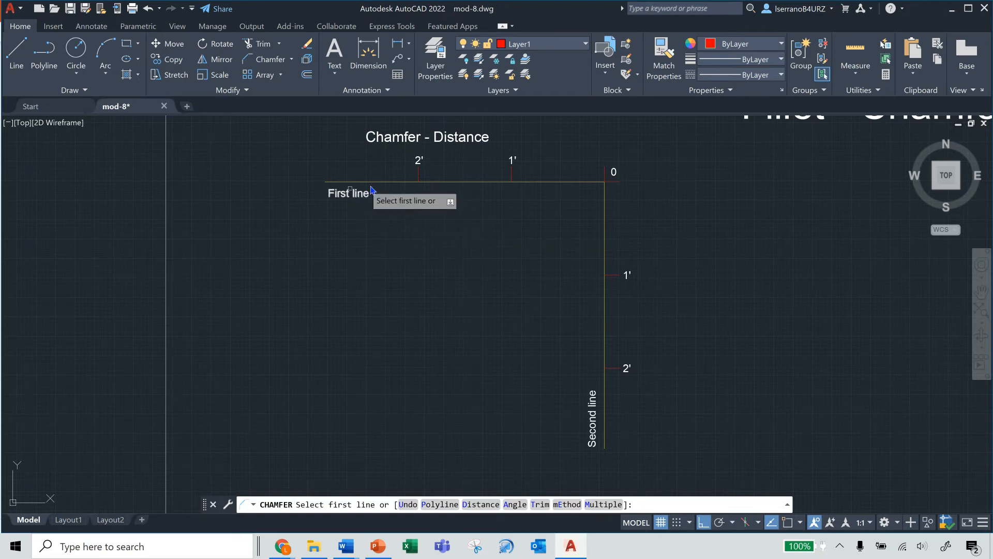
{"action": "left_click", "coordinate": [446, 182]}
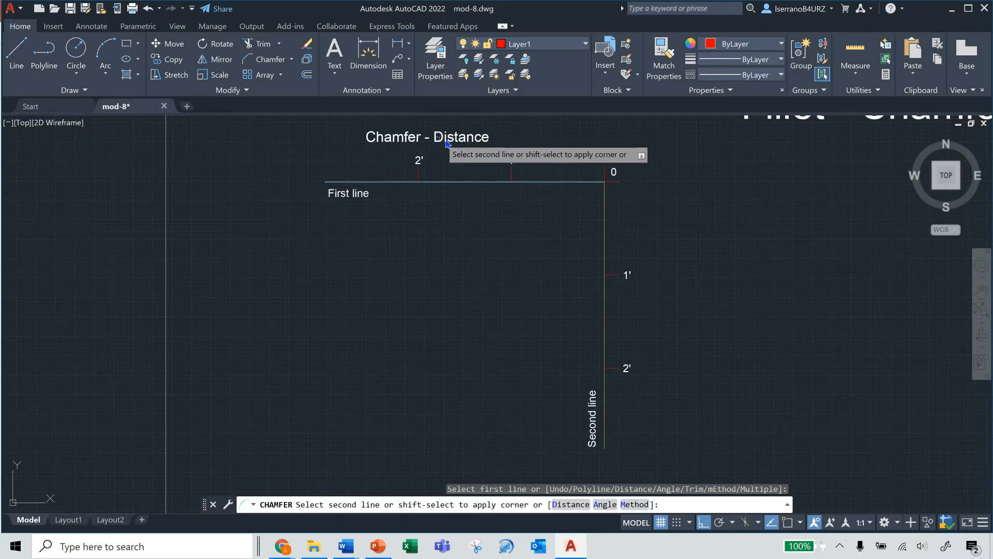
{"action": "left_click", "coordinate": [570, 505]}
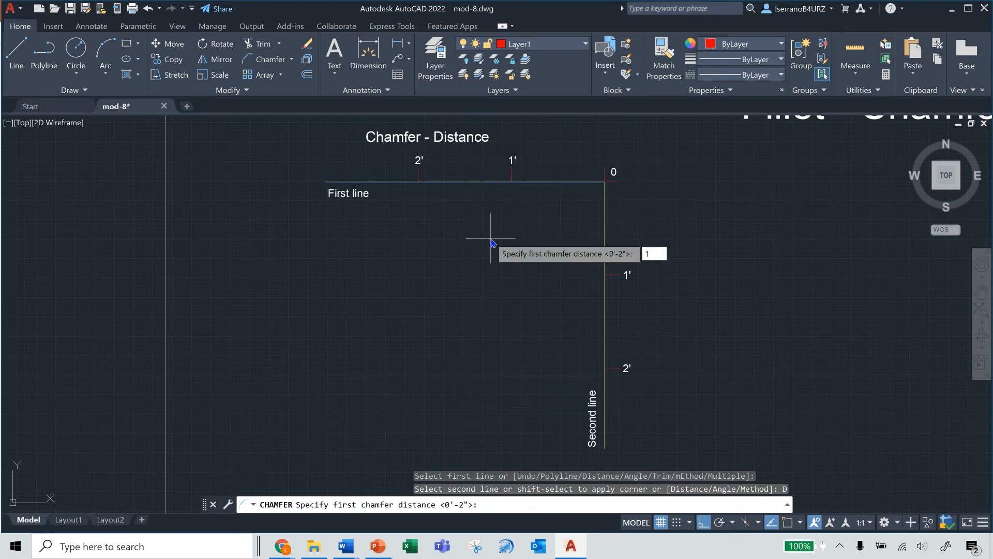
{"action": "key", "text": "Return"}
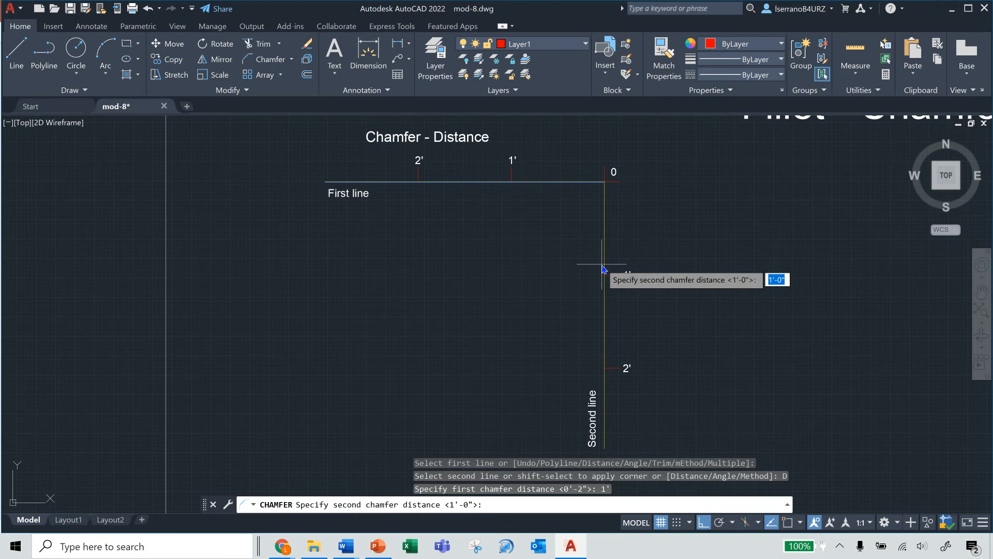
{"action": "key", "text": "Return"}
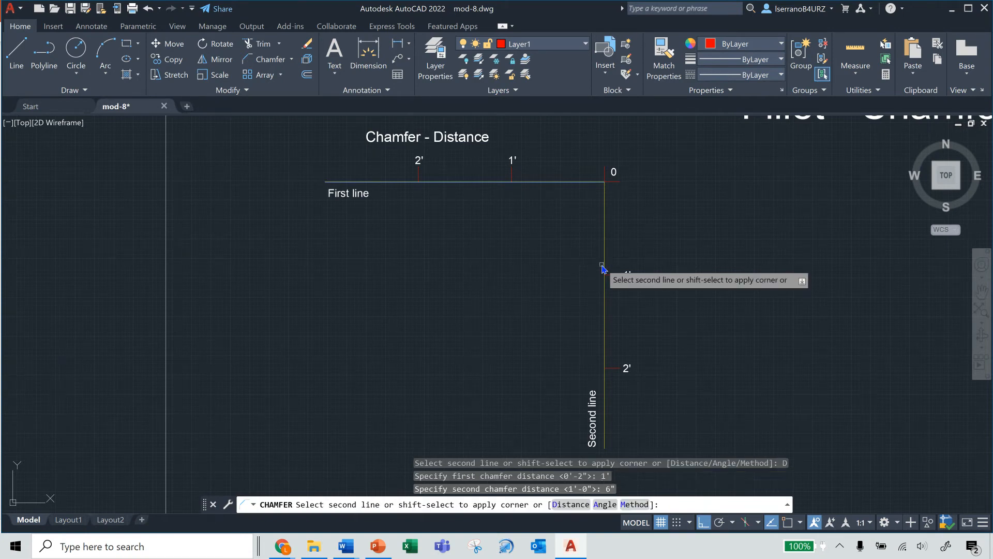
{"action": "left_click", "coordinate": [608, 266]}
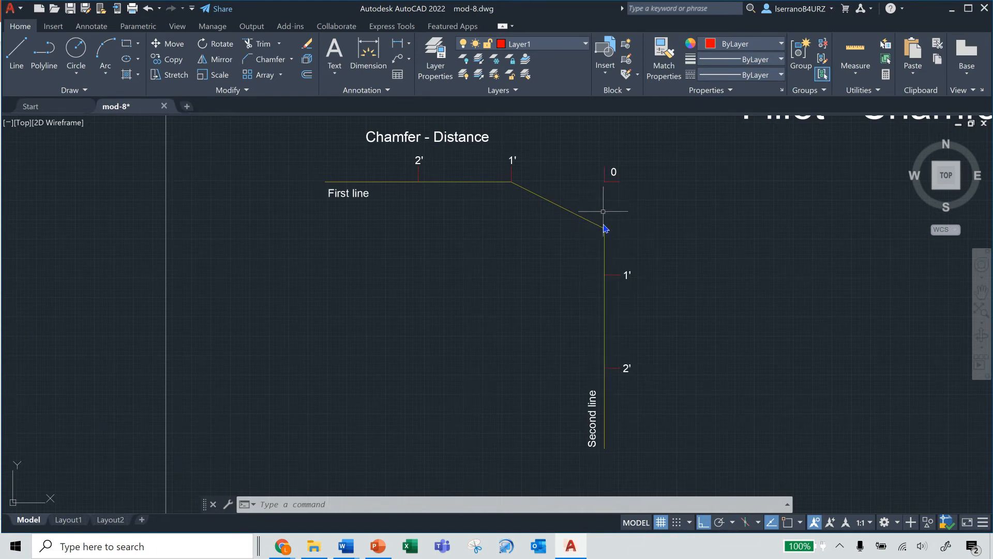
Step: Turn on Layer3 and make it the current layer
{"action": "left_click", "coordinate": [549, 47]}
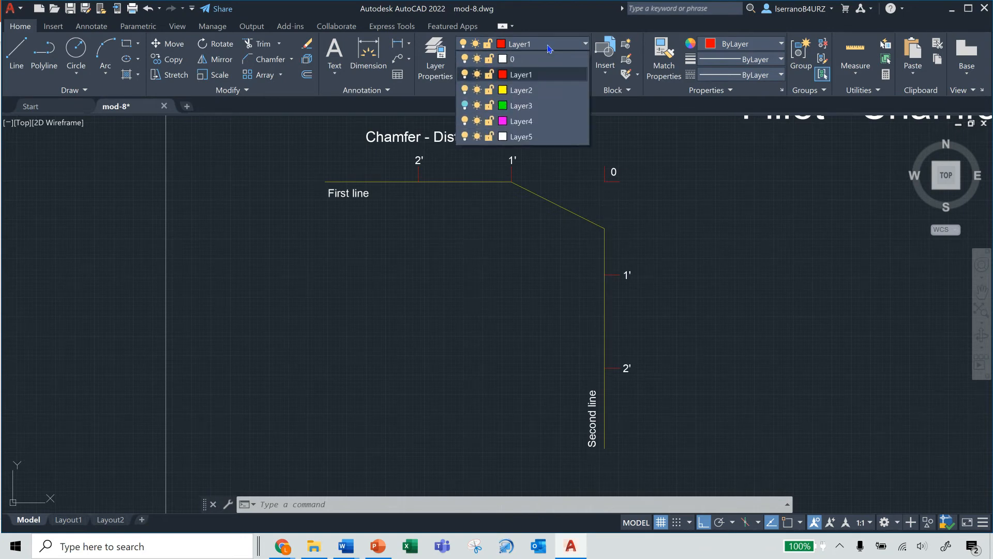
{"action": "left_click", "coordinate": [464, 106]}
{"action": "left_click", "coordinate": [552, 106]}
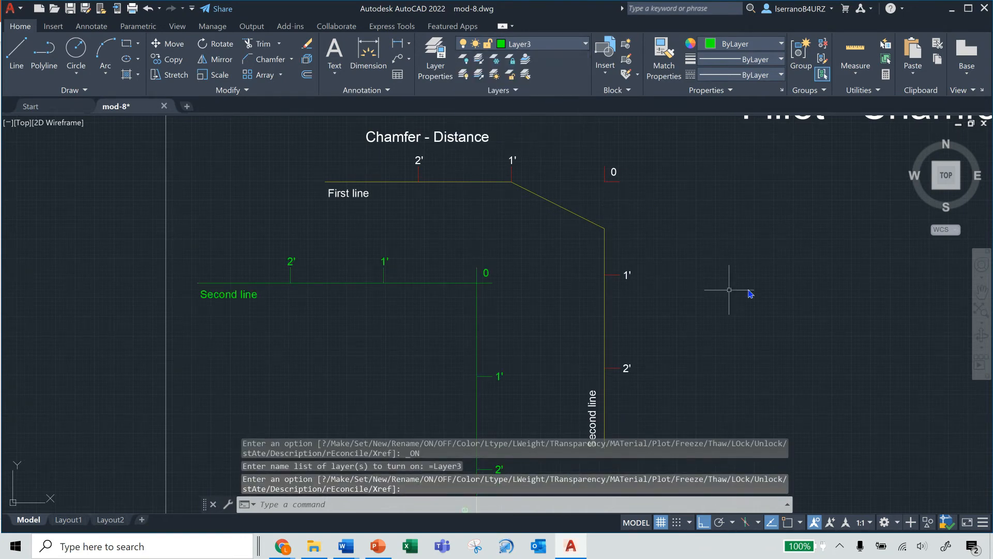
Step: Examine the green corner beside the yellow chamfer, checking which line is marked first and which second
{"action": "left_click", "coordinate": [982, 292]}
{"action": "mouse_move", "coordinate": [707, 329]}
{"action": "left_mouse_down"}
{"action": "mouse_move", "coordinate": [760, 306]}
{"action": "mouse_move", "coordinate": [776, 278]}
{"action": "mouse_move", "coordinate": [780, 317]}
{"action": "left_mouse_up"}
{"action": "key", "text": "Escape"}
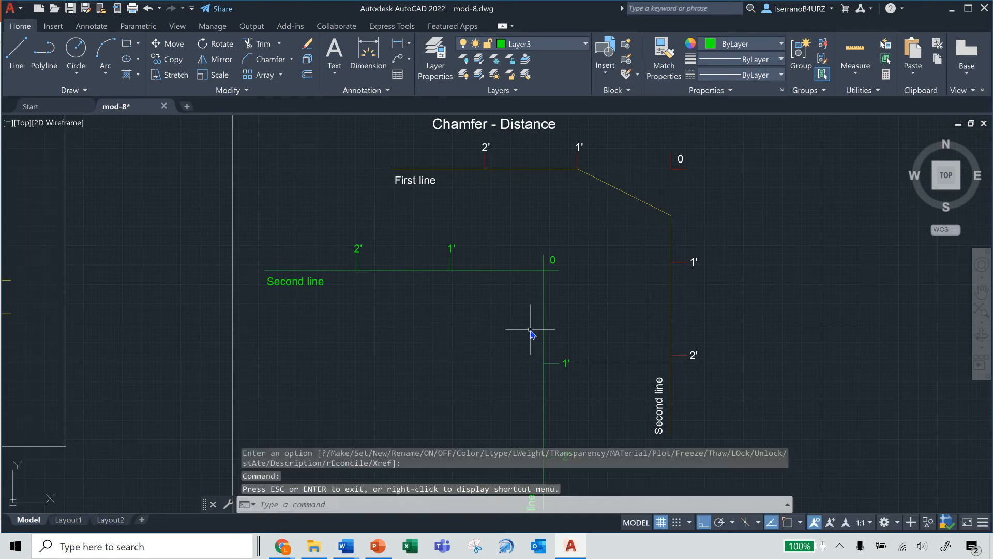
{"action": "left_click", "coordinate": [982, 293]}
{"action": "scroll", "coordinate": [739, 358], "scroll_direction": "down", "scroll_amount": 3}
{"action": "mouse_move", "coordinate": [739, 358]}
{"action": "left_mouse_down"}
{"action": "mouse_move", "coordinate": [694, 313]}
{"action": "mouse_move", "coordinate": [692, 354]}
{"action": "left_mouse_up"}
{"action": "scroll", "coordinate": [688, 317], "scroll_direction": "up", "scroll_amount": 3}
{"action": "left_click_drag", "start_coordinate": [601, 266], "coordinate": [602, 291]}
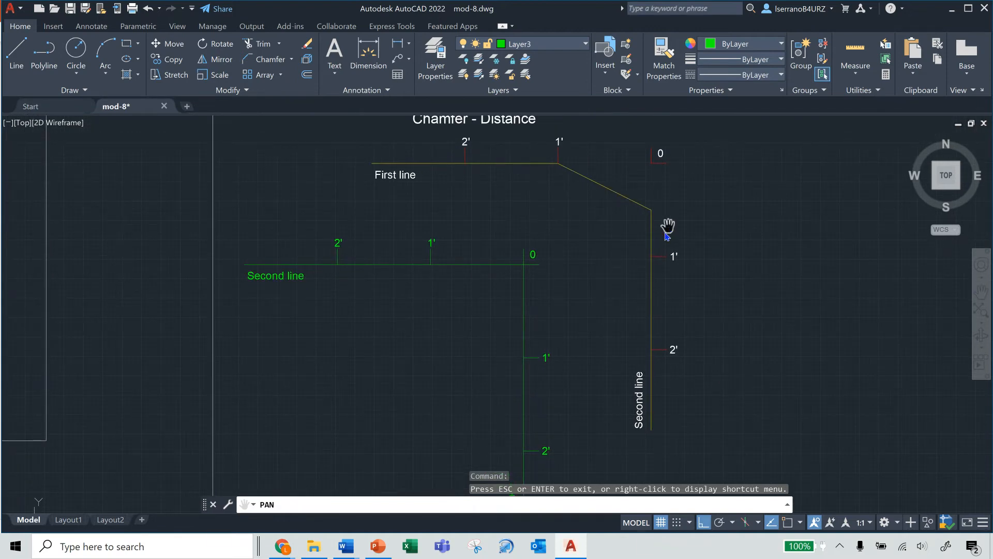
{"action": "left_click_drag", "start_coordinate": [616, 328], "coordinate": [616, 306]}
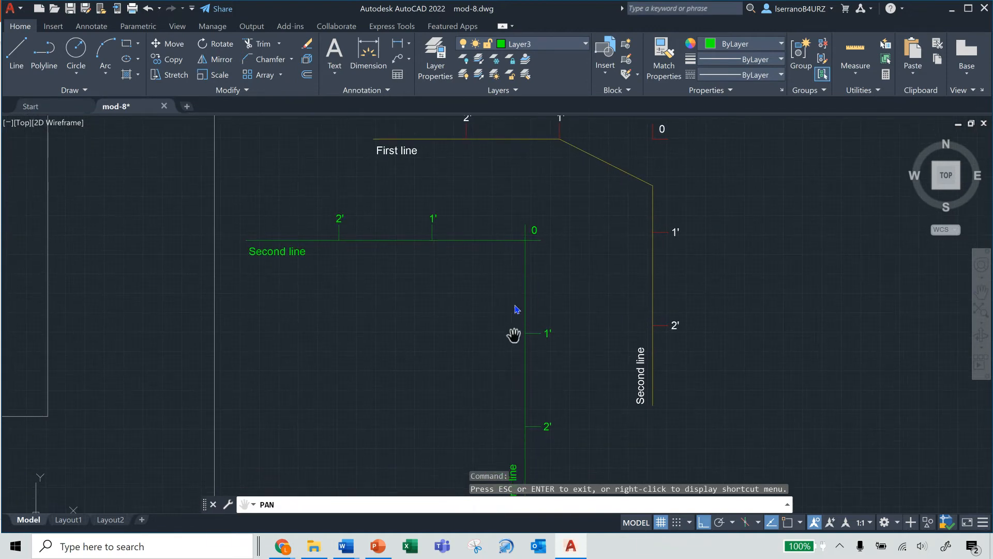
{"action": "left_click_drag", "start_coordinate": [526, 351], "coordinate": [523, 317]}
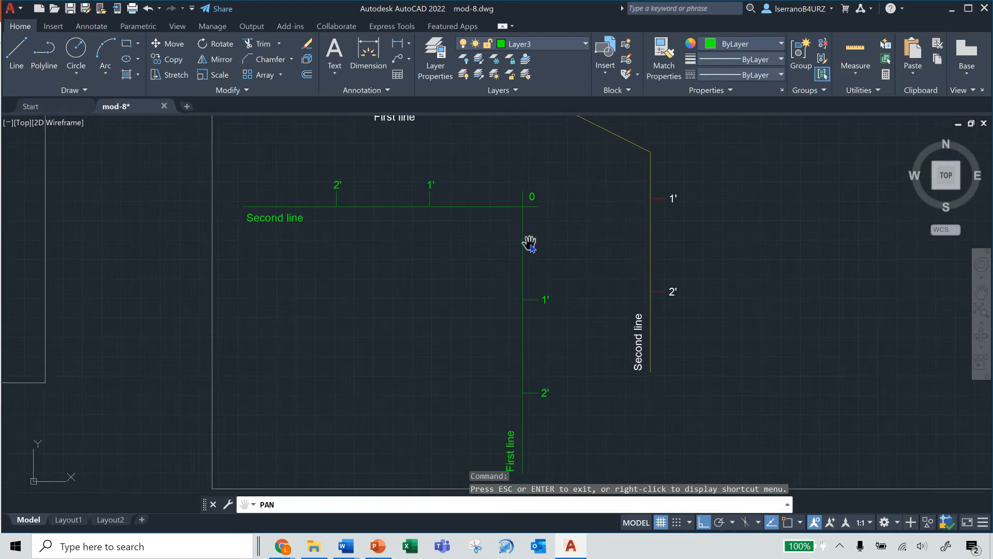
{"action": "mouse_move", "coordinate": [459, 317]}
{"action": "left_mouse_down"}
{"action": "mouse_move", "coordinate": [464, 342]}
{"action": "mouse_move", "coordinate": [448, 353]}
{"action": "left_mouse_up"}
{"action": "key", "text": "Escape"}
Step: Chamfer the green corner with distances 1' and 6", picking the vertical line first and the horizontal line second
{"action": "left_click", "coordinate": [271, 61]}
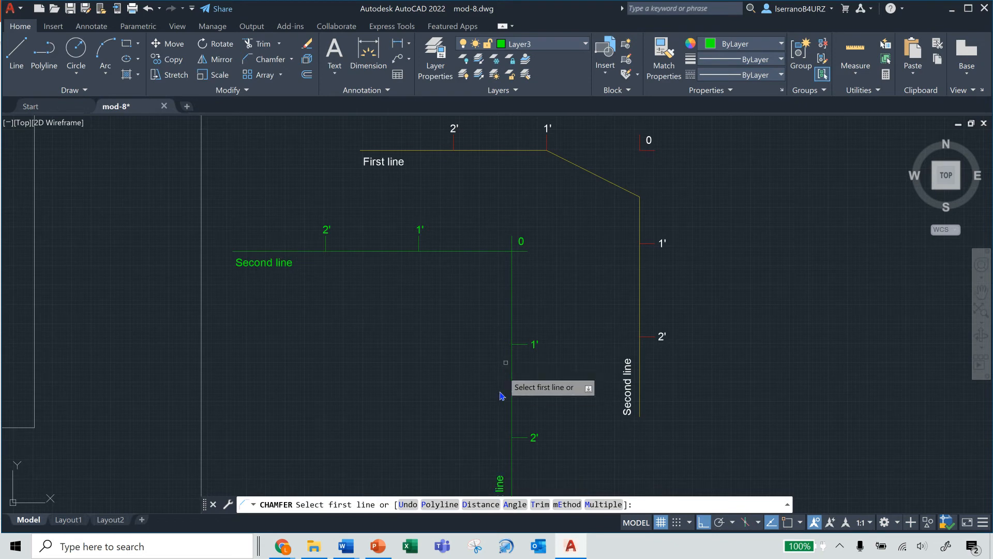
{"action": "left_click", "coordinate": [480, 504]}
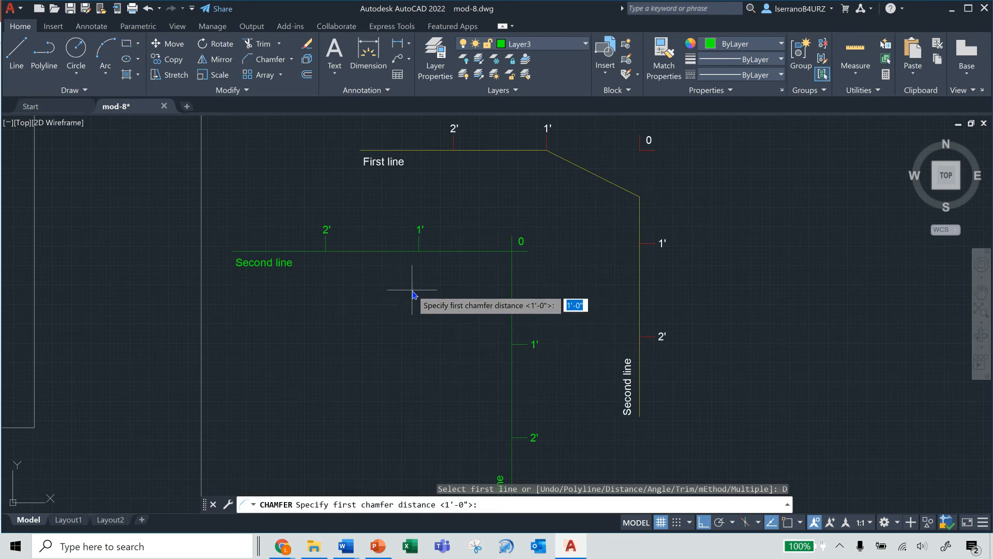
{"action": "key", "text": "Return"}
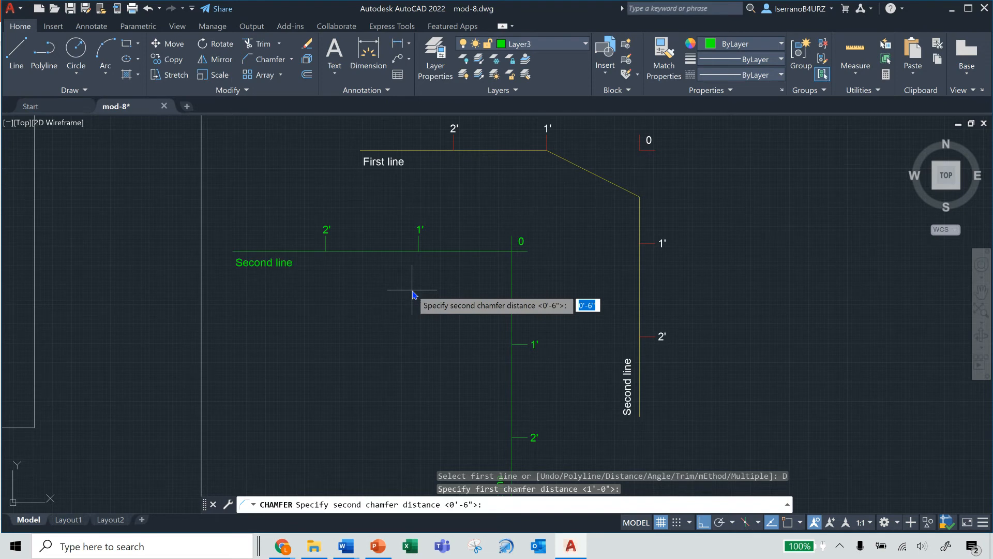
{"action": "key", "text": "Return"}
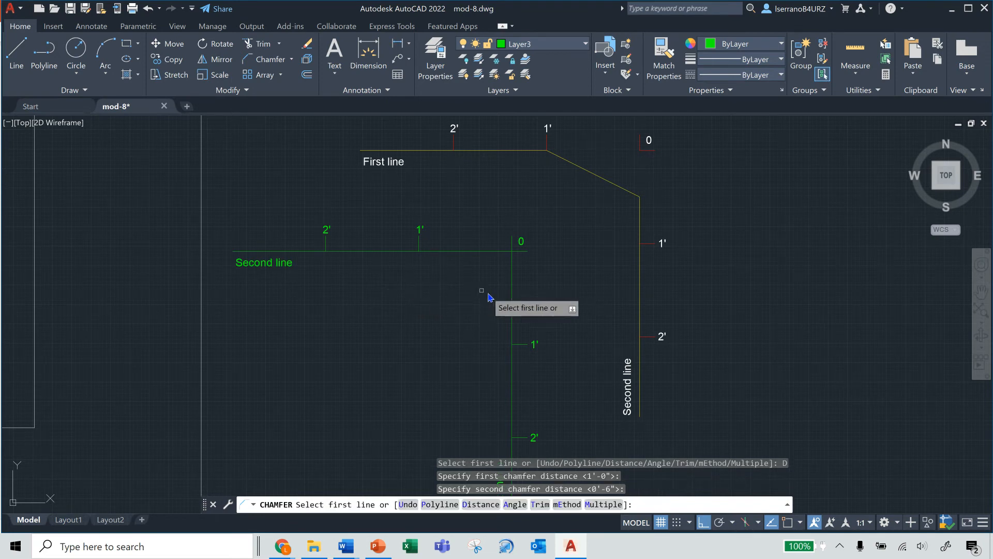
{"action": "left_click", "coordinate": [513, 305]}
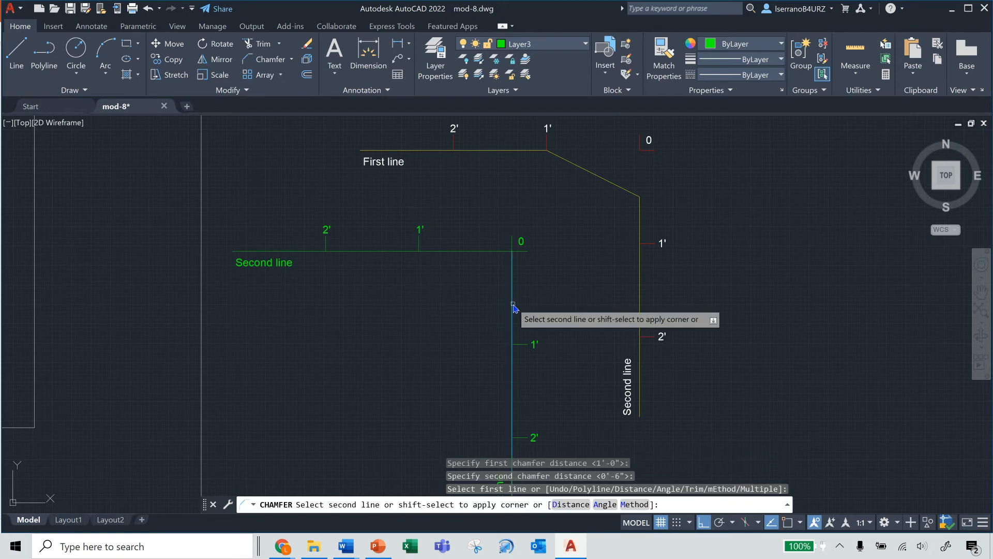
{"action": "left_click", "coordinate": [436, 254]}
{"action": "key", "text": "Escape"}
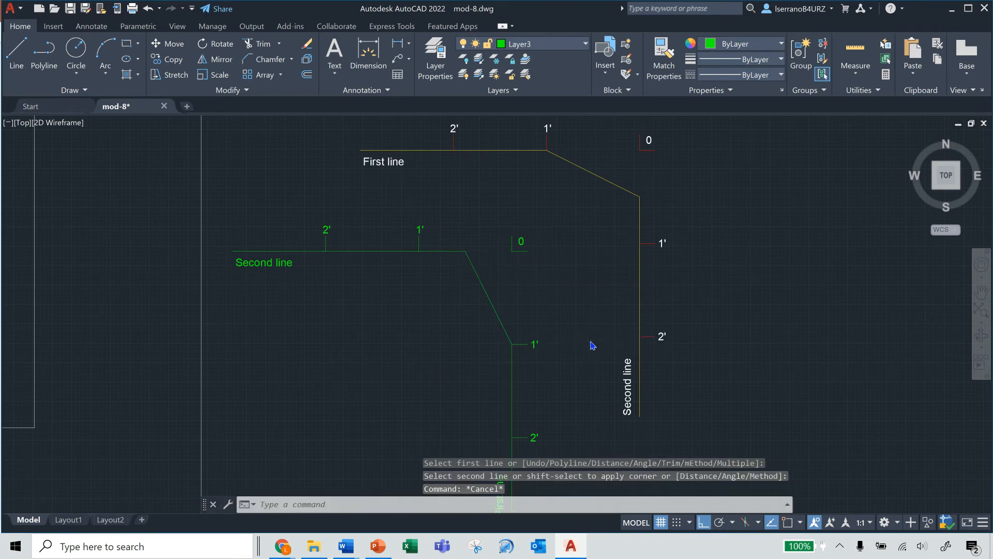
Step: Compare the yellow and green distance chamfers, and look over the Chamfer - Angle exercise beside them
{"action": "scroll", "coordinate": [595, 339], "scroll_direction": "down", "scroll_amount": 2}
{"action": "scroll", "coordinate": [600, 299], "scroll_direction": "up", "scroll_amount": 2}
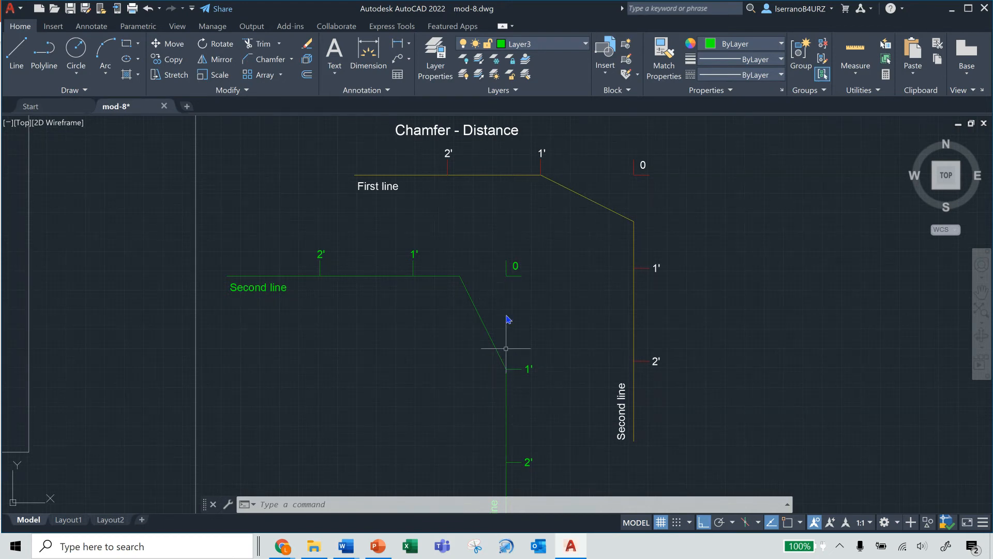
{"action": "scroll", "coordinate": [836, 300], "scroll_direction": "down", "scroll_amount": 1}
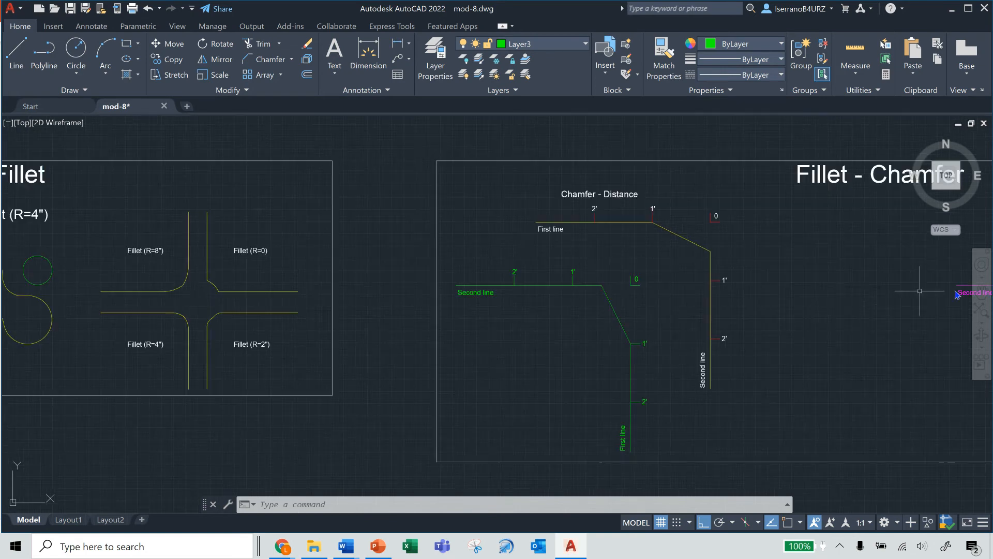
{"action": "left_click", "coordinate": [982, 294]}
{"action": "mouse_move", "coordinate": [867, 328]}
{"action": "left_mouse_down"}
{"action": "mouse_move", "coordinate": [638, 340]}
{"action": "mouse_move", "coordinate": [532, 359]}
{"action": "left_mouse_up"}
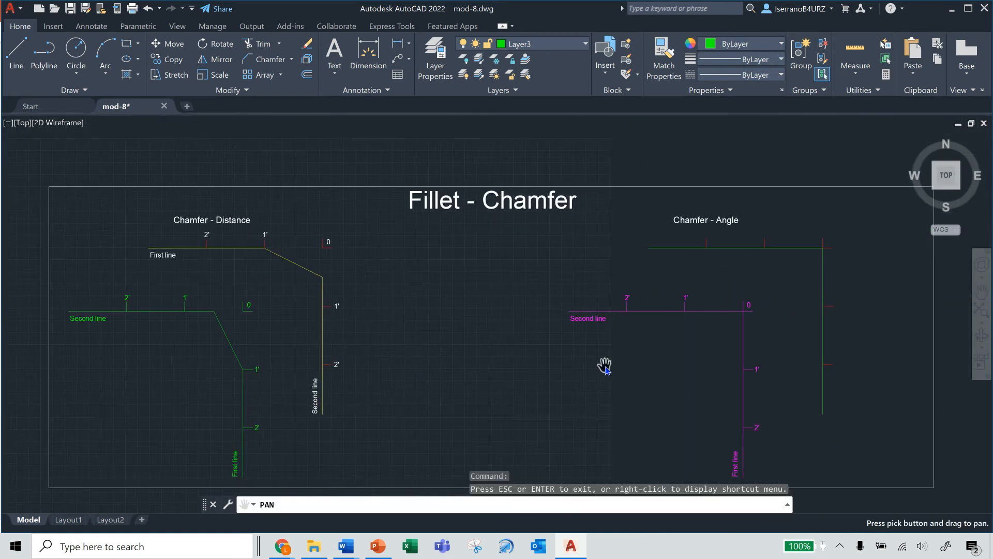
{"action": "scroll", "coordinate": [603, 365], "scroll_direction": "up", "scroll_amount": 2}
{"action": "mouse_move", "coordinate": [679, 359]}
{"action": "left_mouse_down"}
{"action": "mouse_move", "coordinate": [430, 371]}
{"action": "mouse_move", "coordinate": [354, 355]}
{"action": "left_mouse_up"}
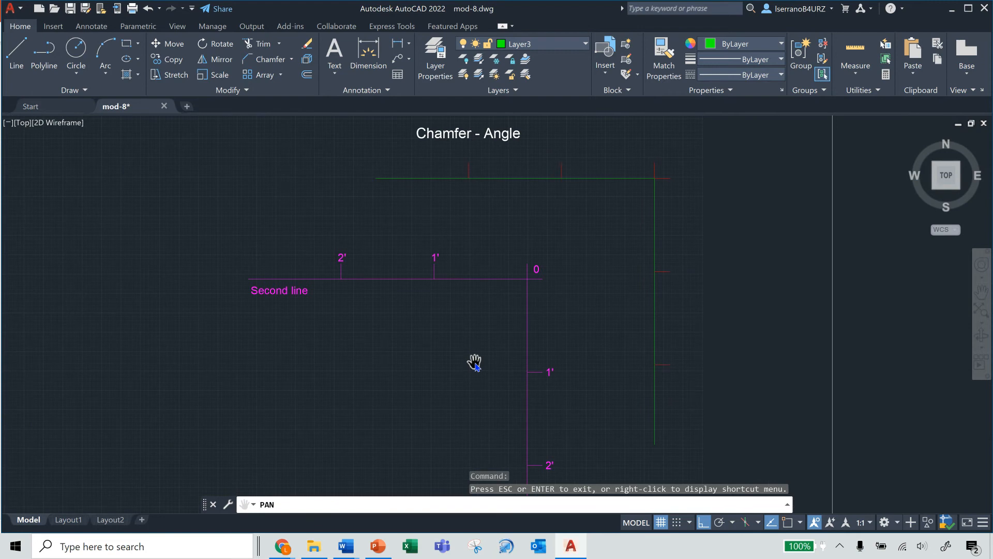
{"action": "right_click", "coordinate": [442, 347]}
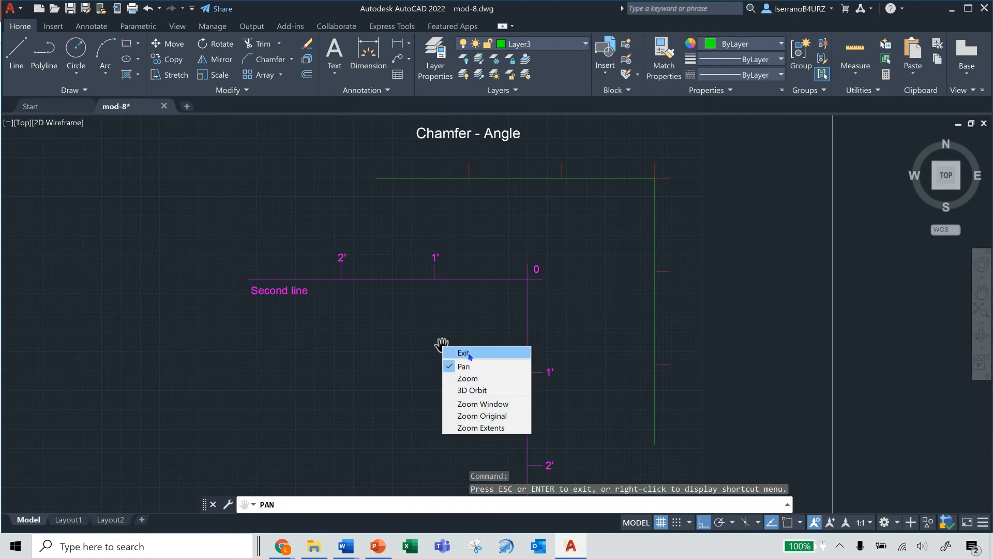
{"action": "left_click", "coordinate": [463, 350]}
{"action": "scroll", "coordinate": [721, 279], "scroll_direction": "down", "scroll_amount": 2}
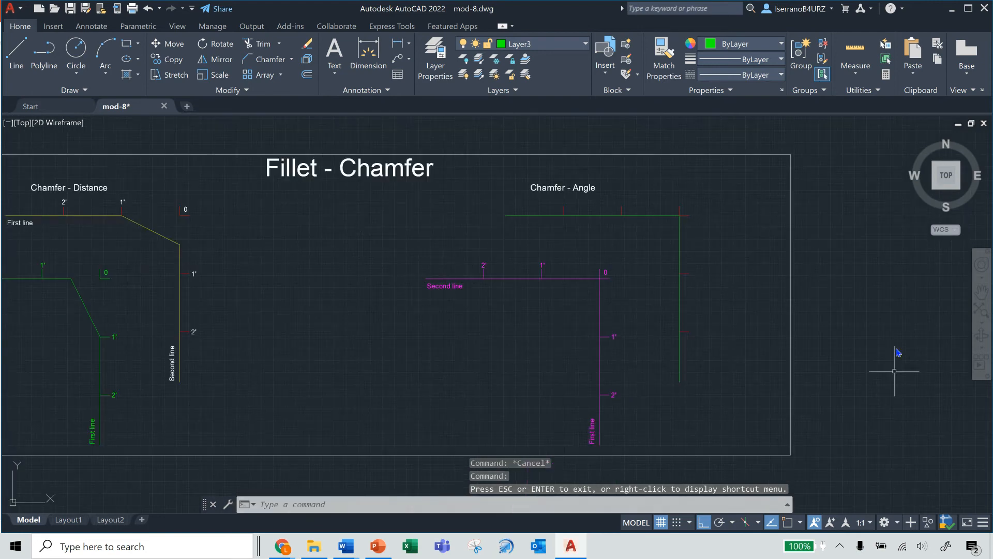
{"action": "left_click", "coordinate": [981, 293]}
{"action": "left_click_drag", "start_coordinate": [535, 317], "coordinate": [623, 342]}
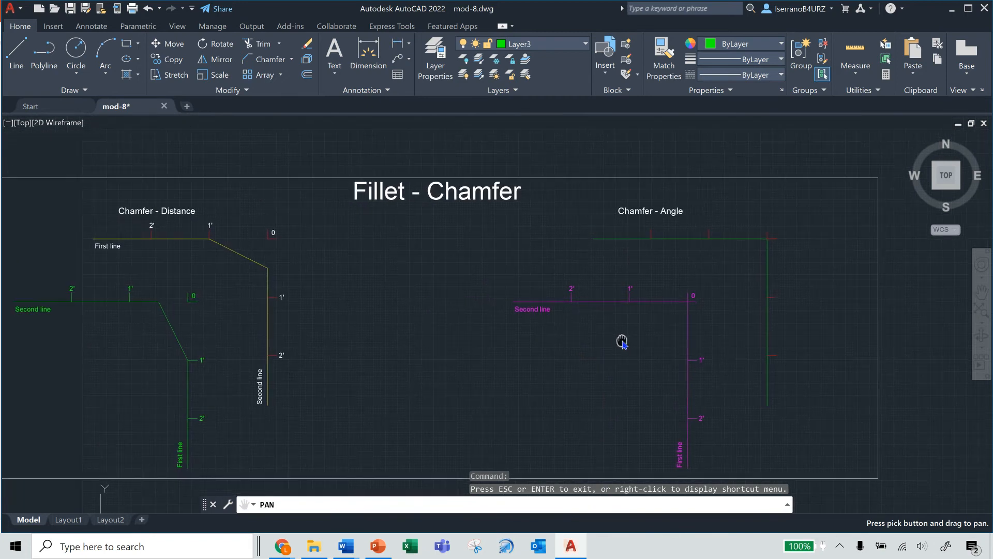
{"action": "key", "text": "Escape"}
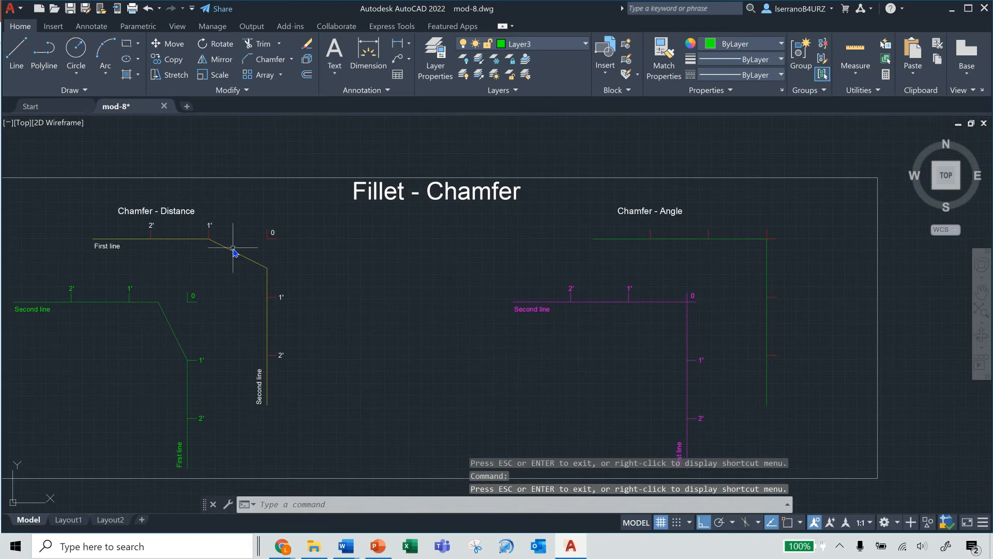
Step: Copy the 2', 1' and 0 labels above the yellow horizontal line onto the green Chamfer - Angle horizontal line, snapping between the lines' left endpoints
{"action": "type", "text": "co"}
{"action": "key", "text": "Return"}
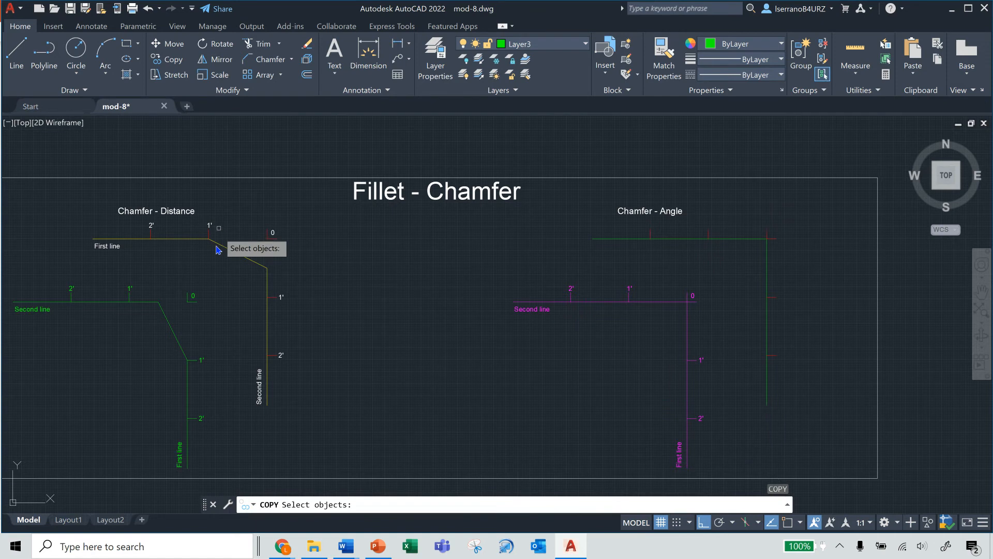
{"action": "left_click", "coordinate": [140, 220]}
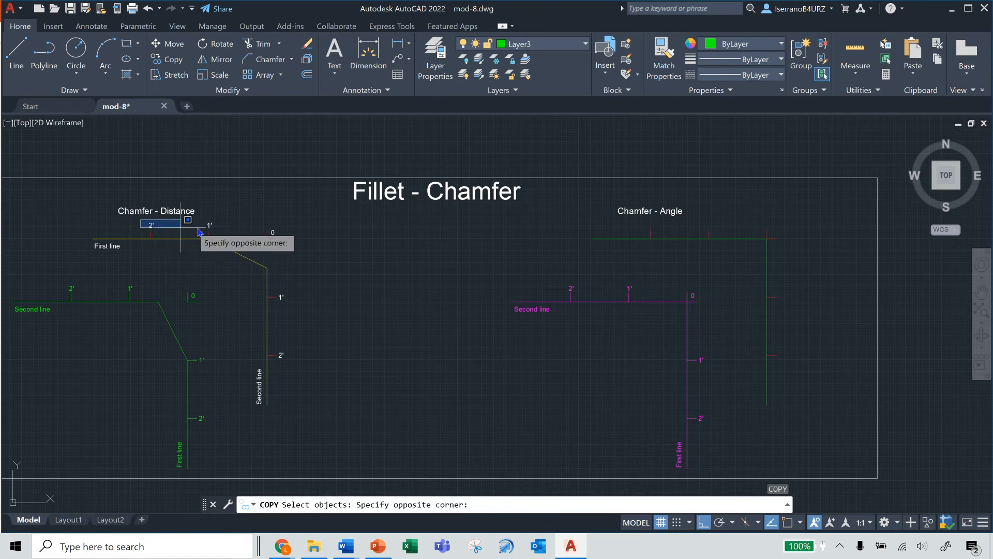
{"action": "left_click", "coordinate": [290, 235]}
{"action": "key", "text": "Return"}
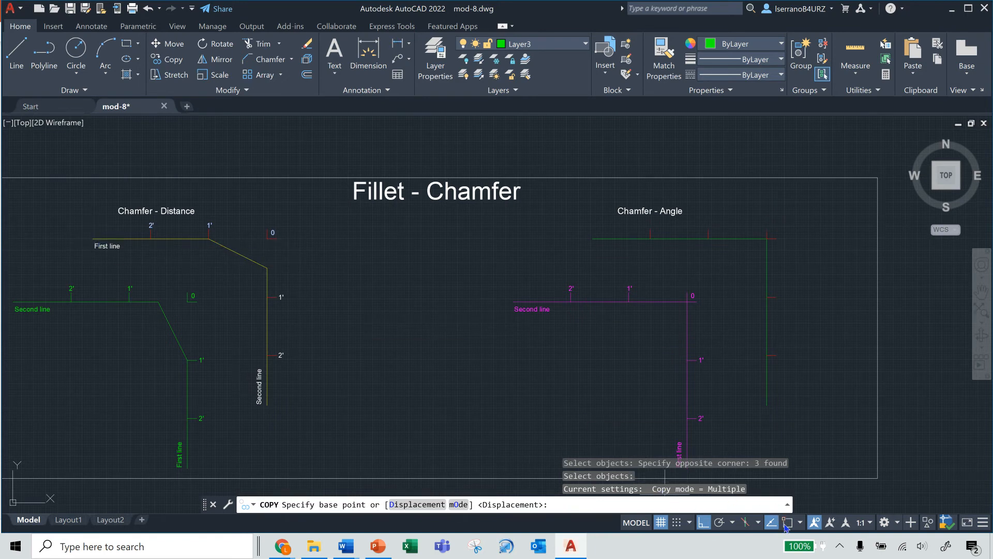
{"action": "left_click", "coordinate": [93, 239]}
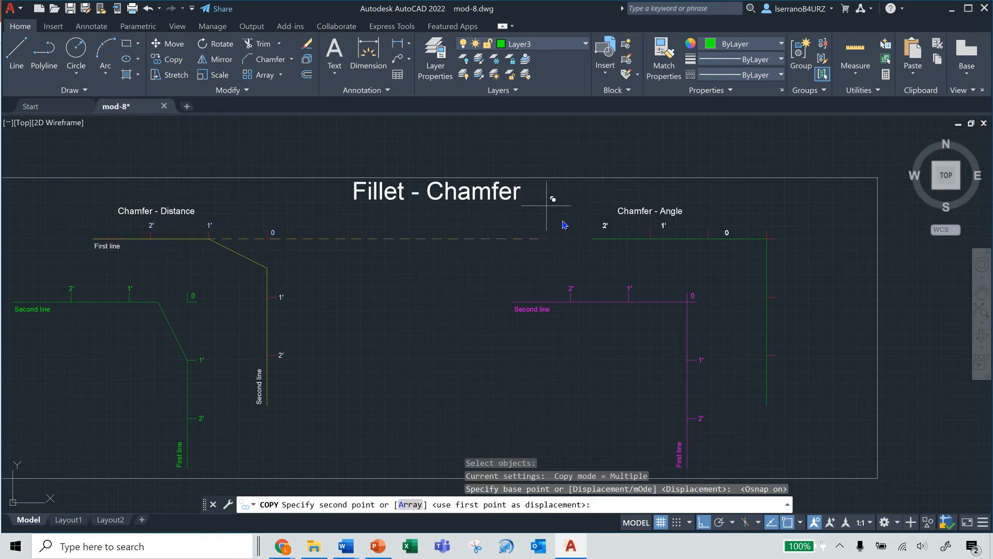
{"action": "left_click", "coordinate": [593, 239]}
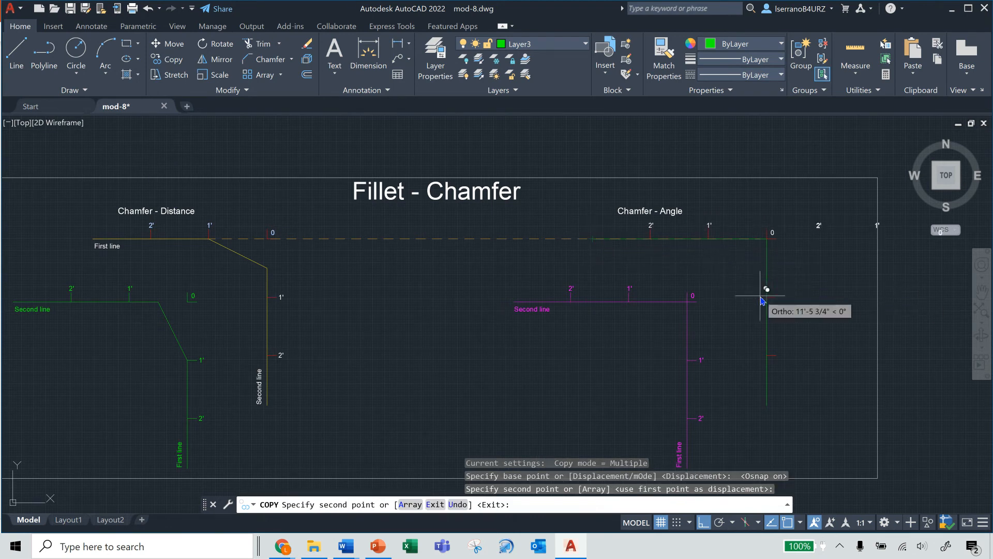
{"action": "key", "text": "Escape"}
Step: Copy the 1' and 2' labels beside the yellow vertical line to the green Chamfer - Angle vertical line, using the lines' lower endpoints
{"action": "type", "text": "co"}
{"action": "key", "text": "Return"}
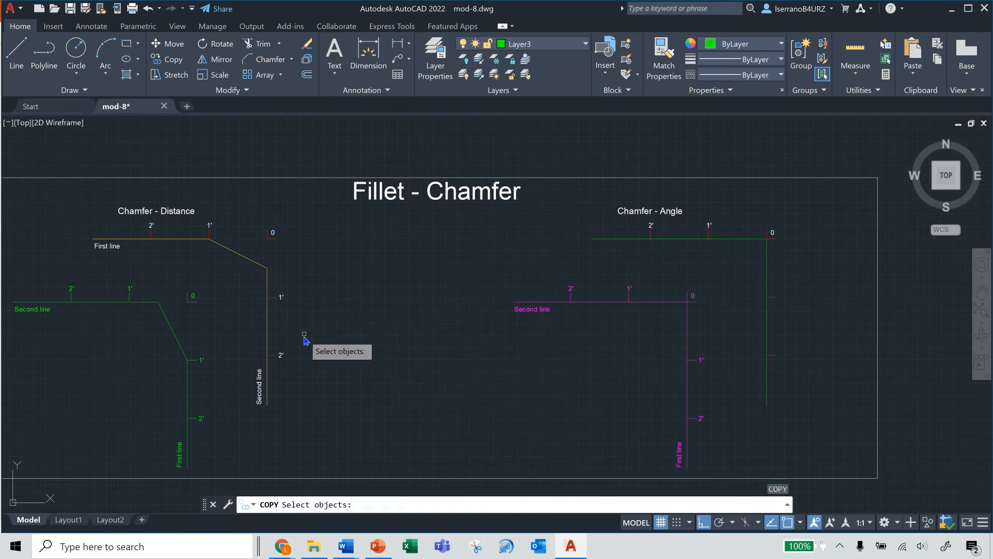
{"action": "left_click", "coordinate": [278, 283]}
{"action": "left_click", "coordinate": [302, 362]}
{"action": "key", "text": "Return"}
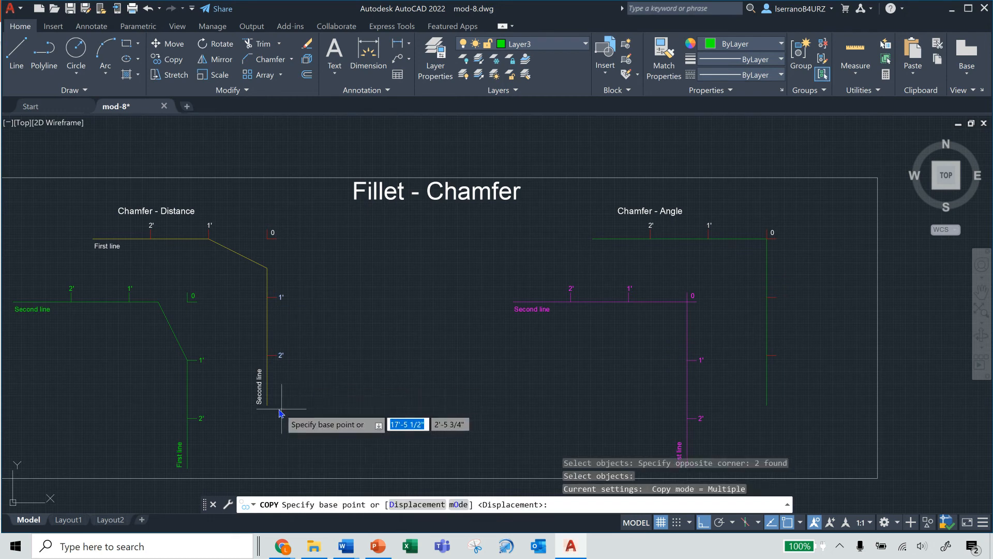
{"action": "left_click", "coordinate": [267, 406]}
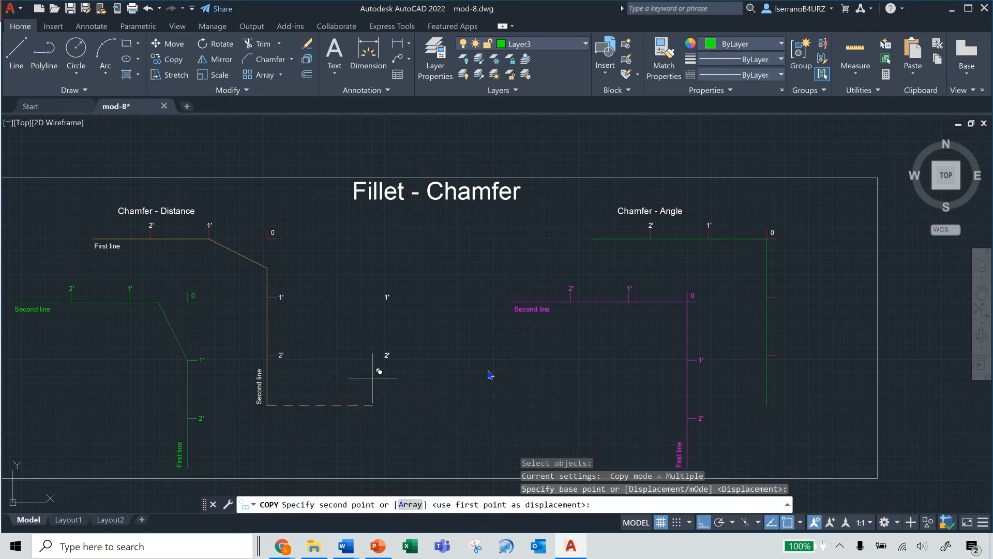
{"action": "left_click", "coordinate": [766, 405]}
{"action": "key", "text": "Escape"}
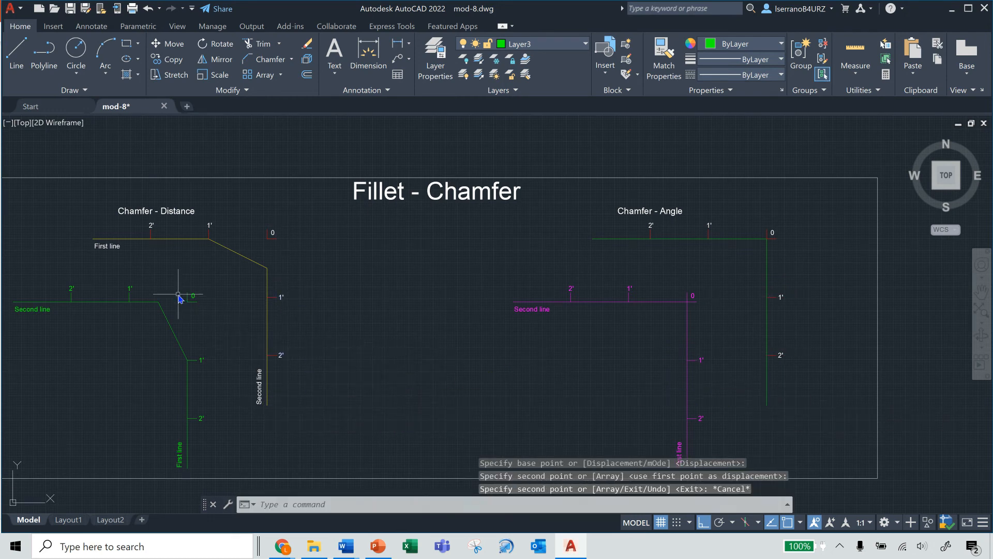
Step: Copy the white "First line" and "Second line" labels from the yellow distance chamfer to the green Chamfer - Angle corner
{"action": "type", "text": "CO"}
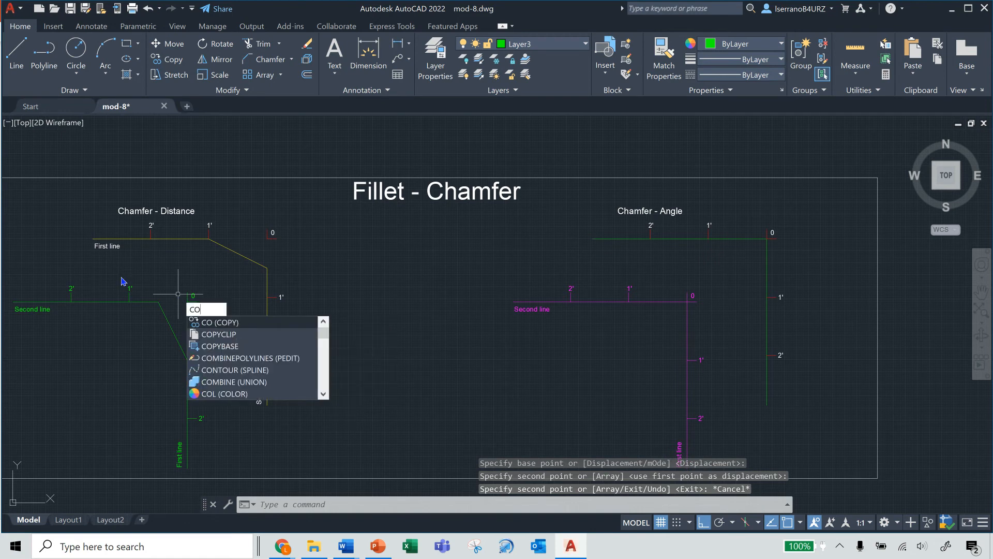
{"action": "key", "text": "Return"}
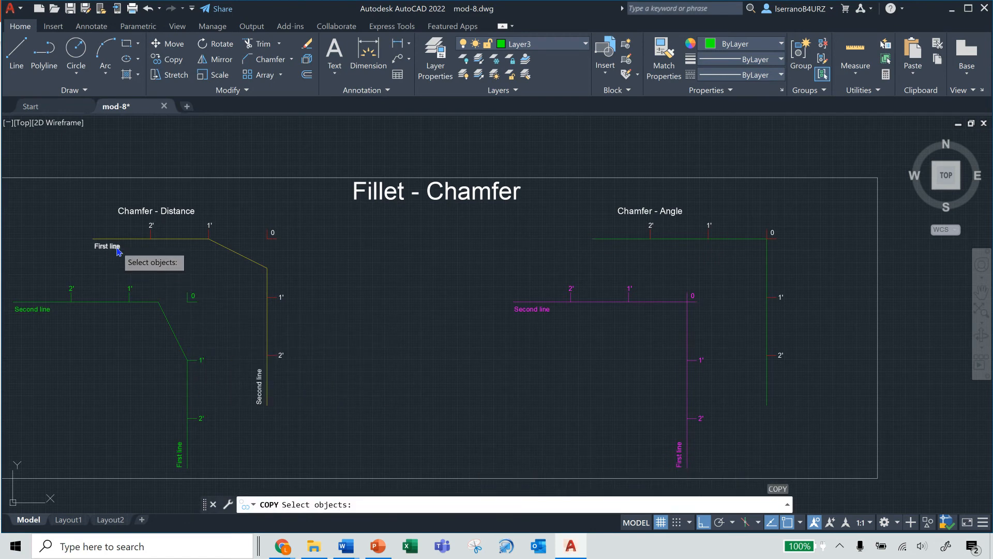
{"action": "left_click", "coordinate": [115, 239]}
{"action": "left_click", "coordinate": [265, 401]}
{"action": "key", "text": "Return"}
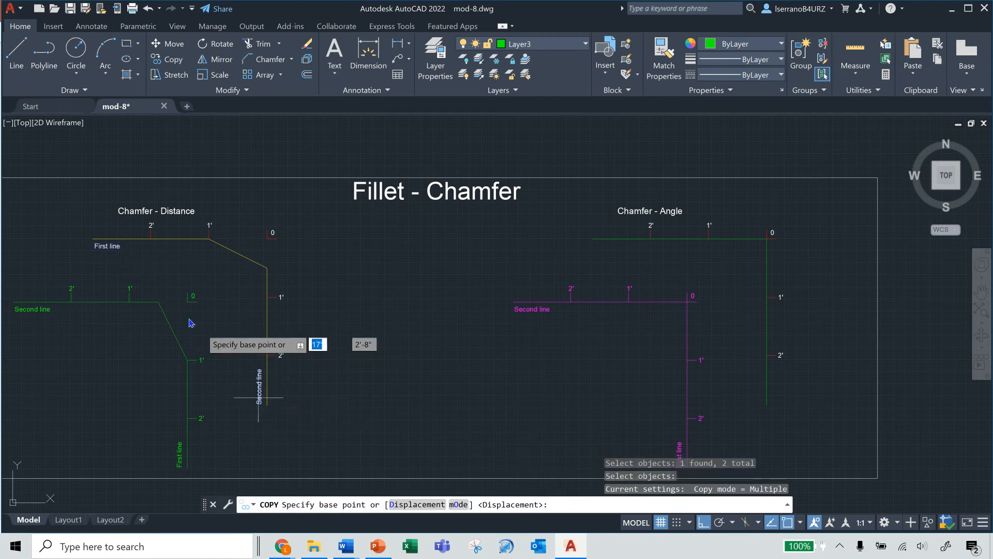
{"action": "left_click", "coordinate": [96, 241]}
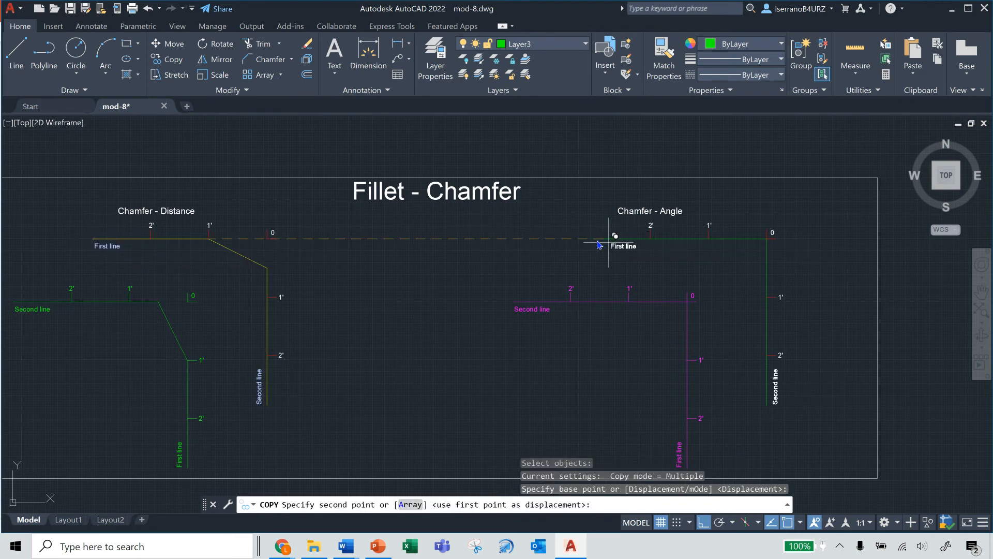
{"action": "key", "text": "Escape"}
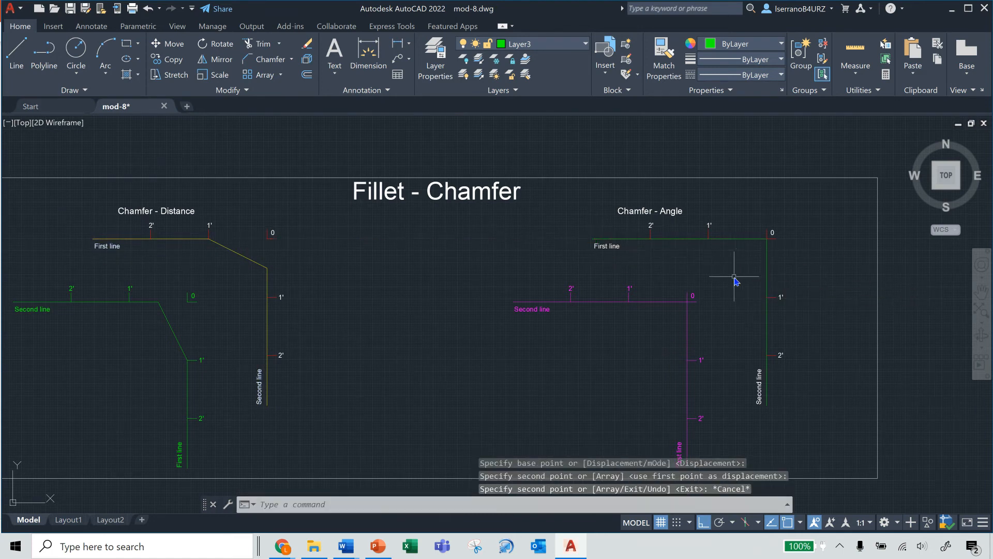
Step: Chamfer the green Chamfer - Angle corner by Angle with length 1.5' and angle 60, picking the horizontal line first and the vertical line second
{"action": "left_click", "coordinate": [986, 300]}
{"action": "scroll", "coordinate": [781, 304], "scroll_direction": "up", "scroll_amount": 2}
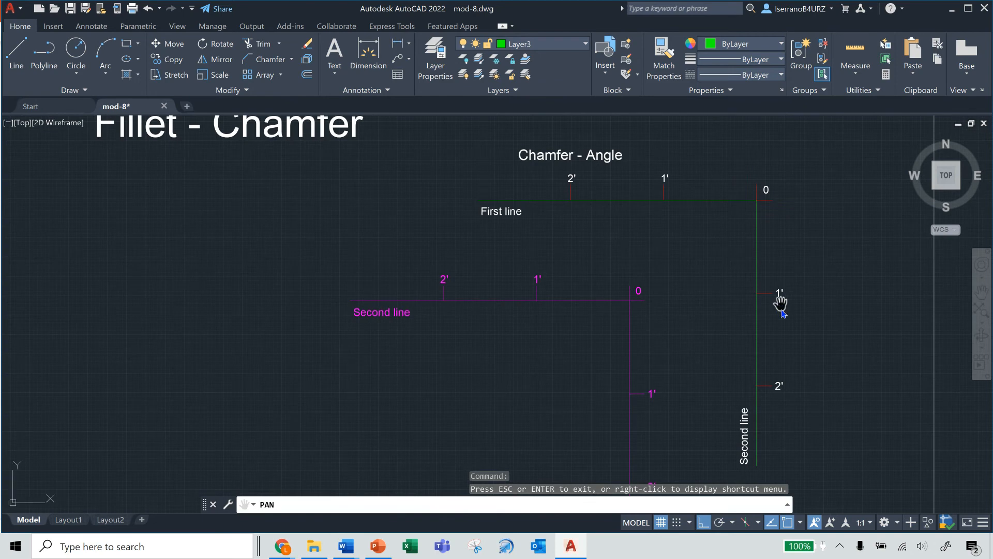
{"action": "left_click_drag", "start_coordinate": [687, 301], "coordinate": [507, 279]}
{"action": "key", "text": "Escape"}
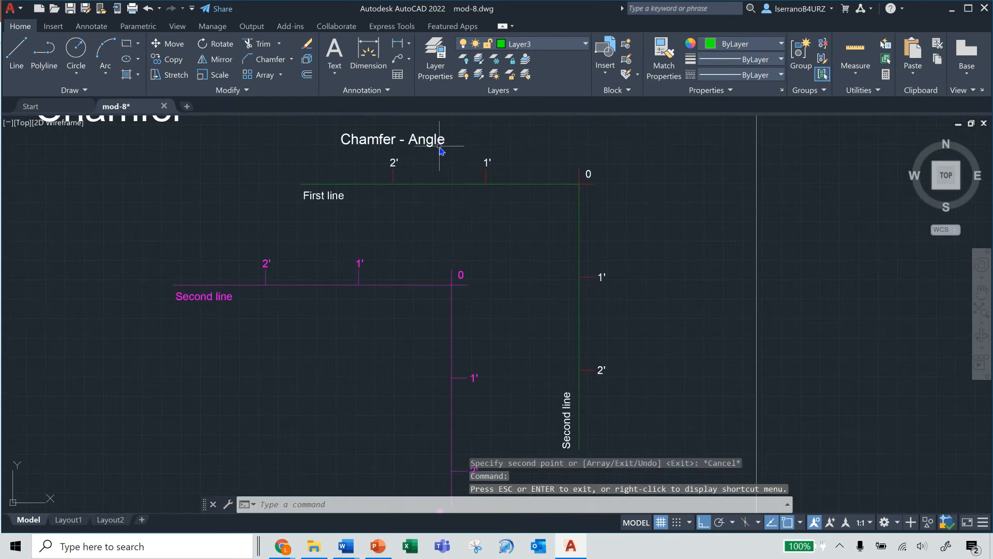
{"action": "key", "text": "Escape"}
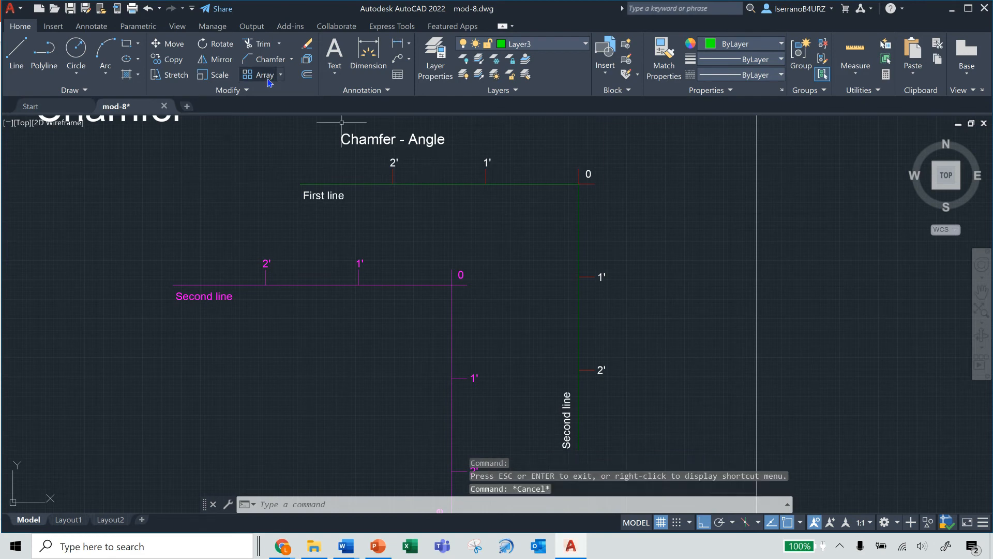
{"action": "left_click", "coordinate": [268, 62]}
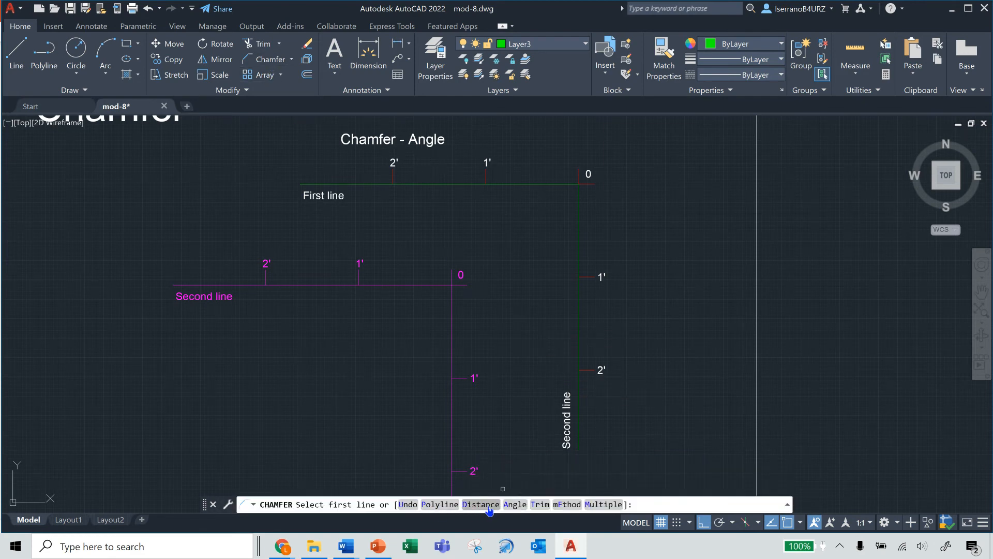
{"action": "left_click", "coordinate": [515, 504]}
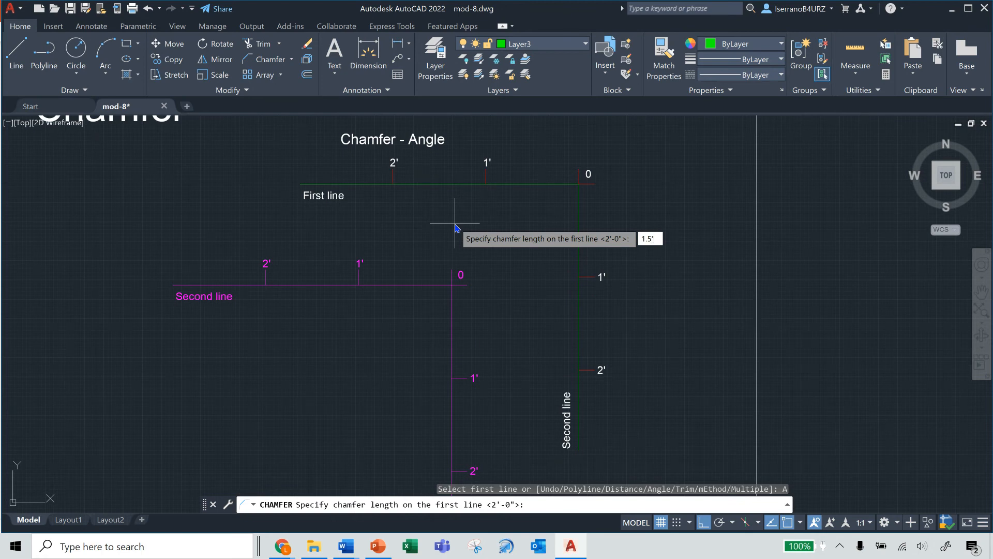
{"action": "key", "text": "Return"}
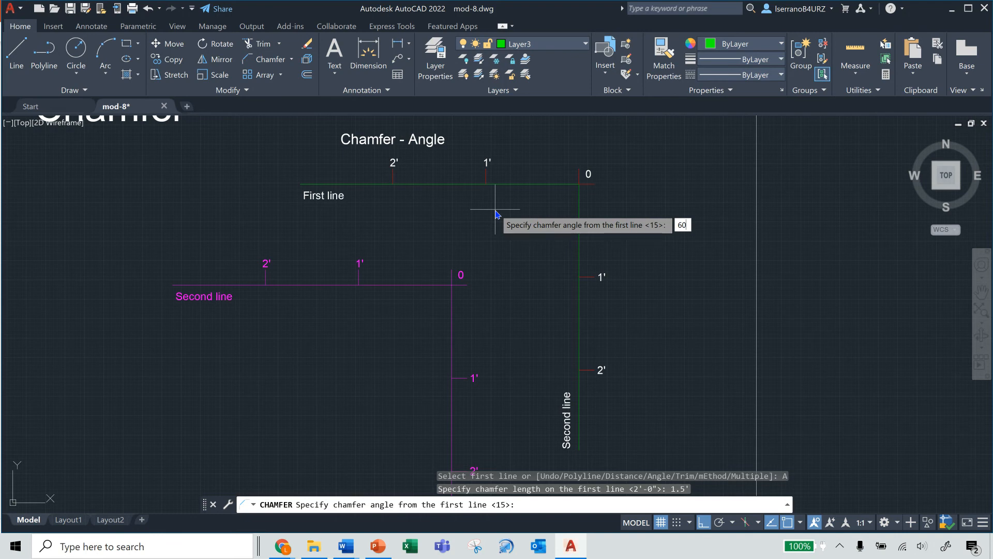
{"action": "key", "text": "Return"}
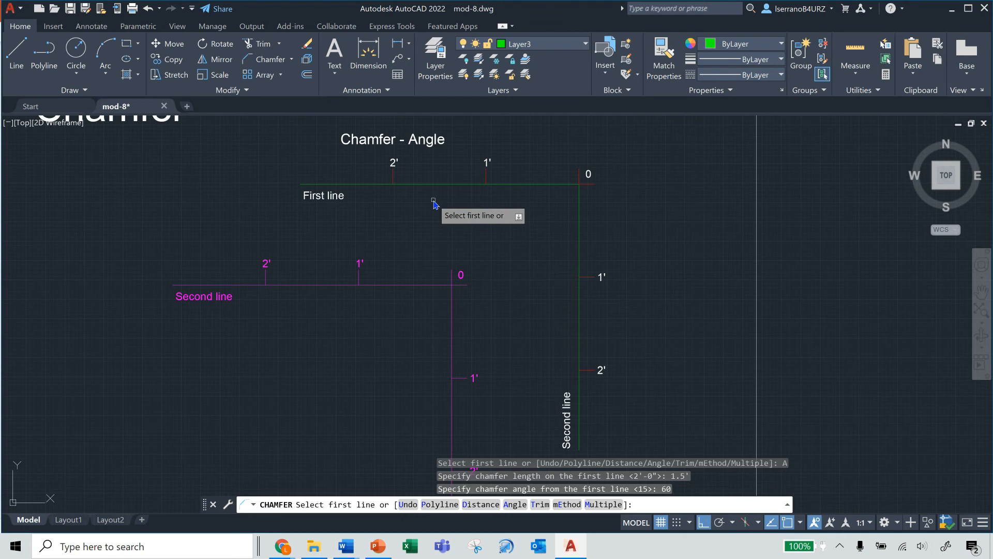
{"action": "left_click", "coordinate": [375, 185]}
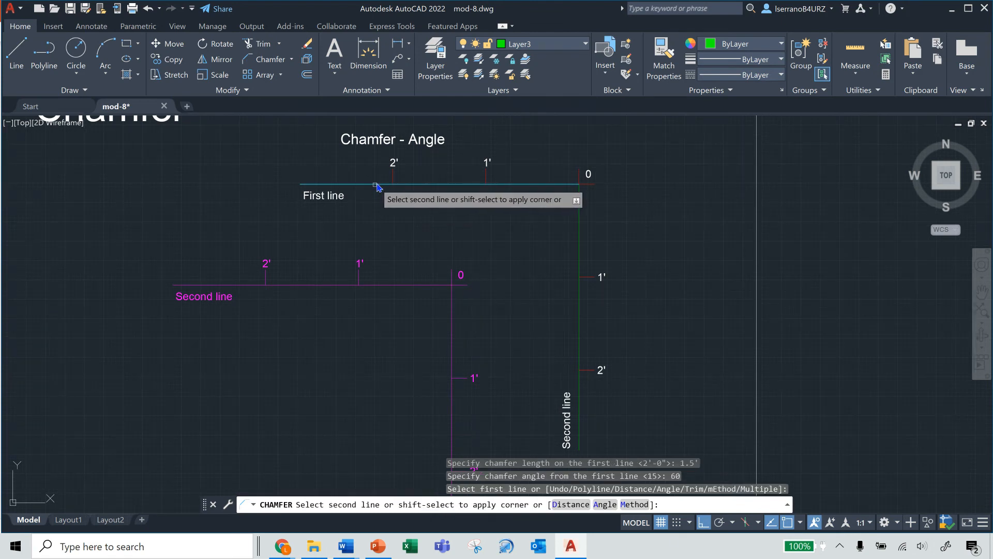
{"action": "left_click", "coordinate": [579, 332]}
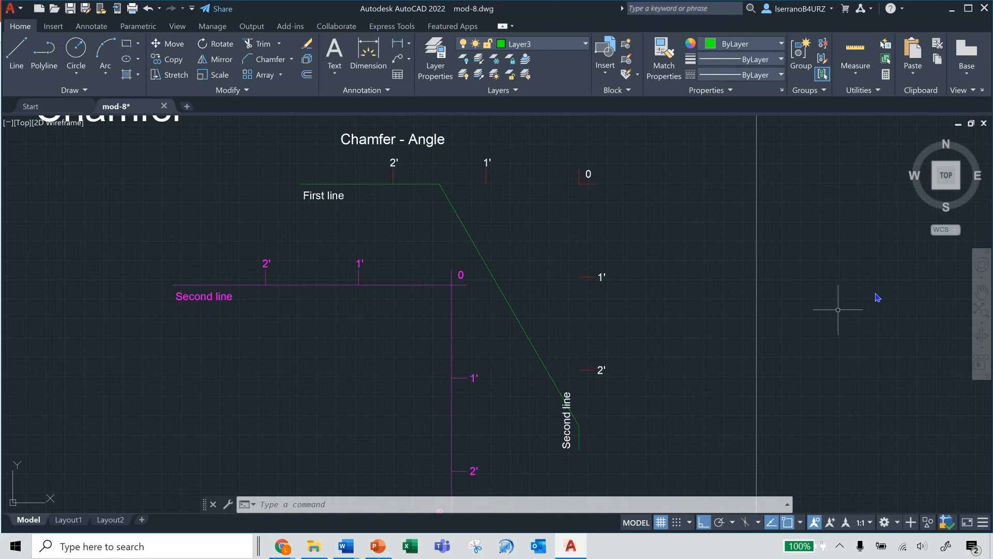
Step: Chamfer the magenta corner by Angle with length 1'-6" and angle 60, picking the vertical line first and the horizontal line second
{"action": "left_click", "coordinate": [981, 292]}
{"action": "mouse_move", "coordinate": [657, 317]}
{"action": "left_mouse_down"}
{"action": "mouse_move", "coordinate": [667, 286]}
{"action": "mouse_move", "coordinate": [676, 297]}
{"action": "mouse_move", "coordinate": [694, 274]}
{"action": "left_mouse_up"}
{"action": "scroll", "coordinate": [676, 297], "scroll_direction": "down", "scroll_amount": 2}
{"action": "scroll", "coordinate": [678, 306], "scroll_direction": "up", "scroll_amount": 2}
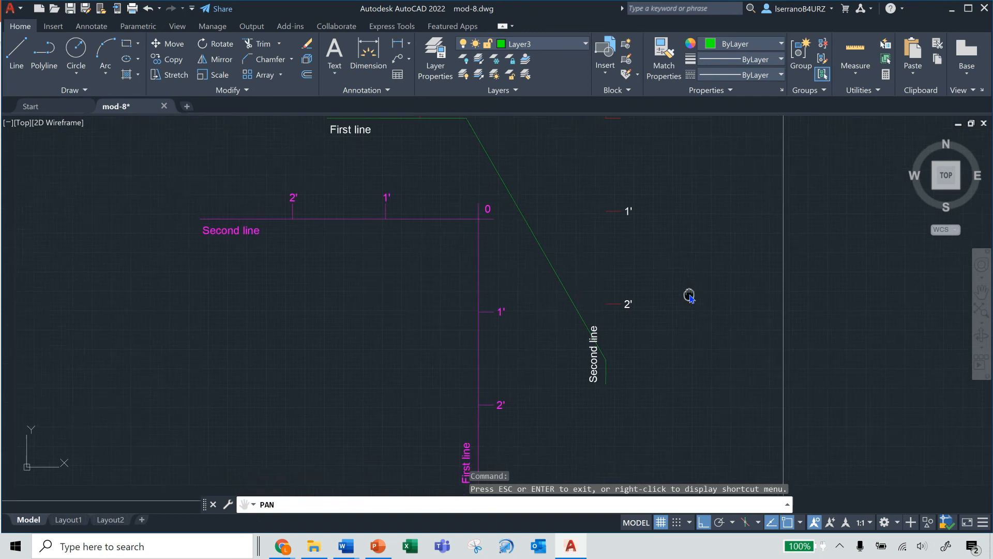
{"action": "key", "text": "Escape"}
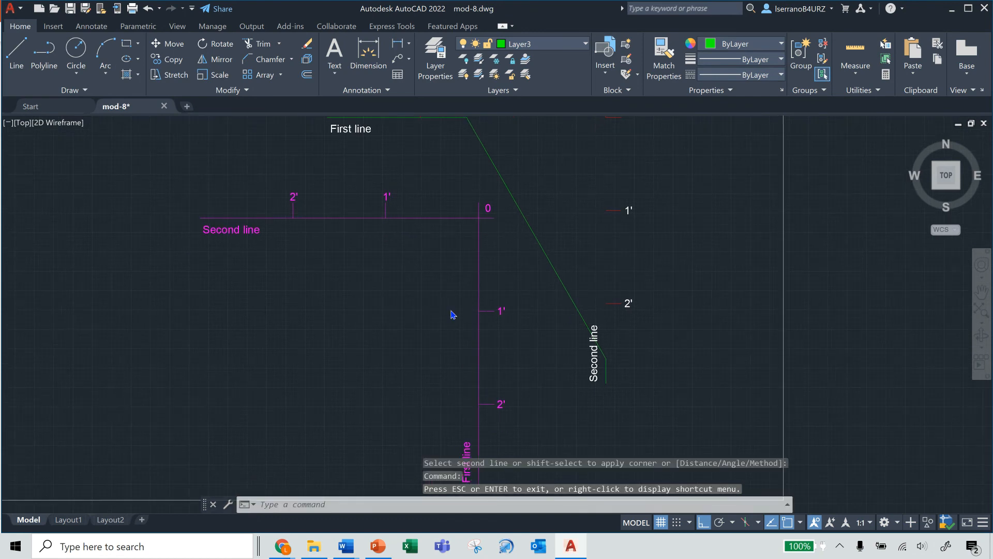
{"action": "scroll", "coordinate": [451, 314], "scroll_direction": "down", "scroll_amount": 2}
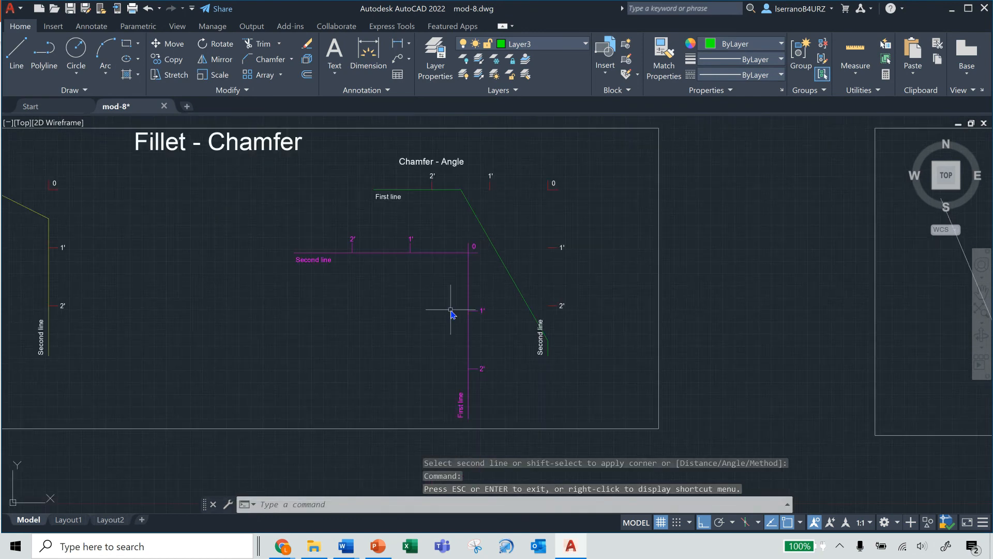
{"action": "left_click", "coordinate": [270, 60]}
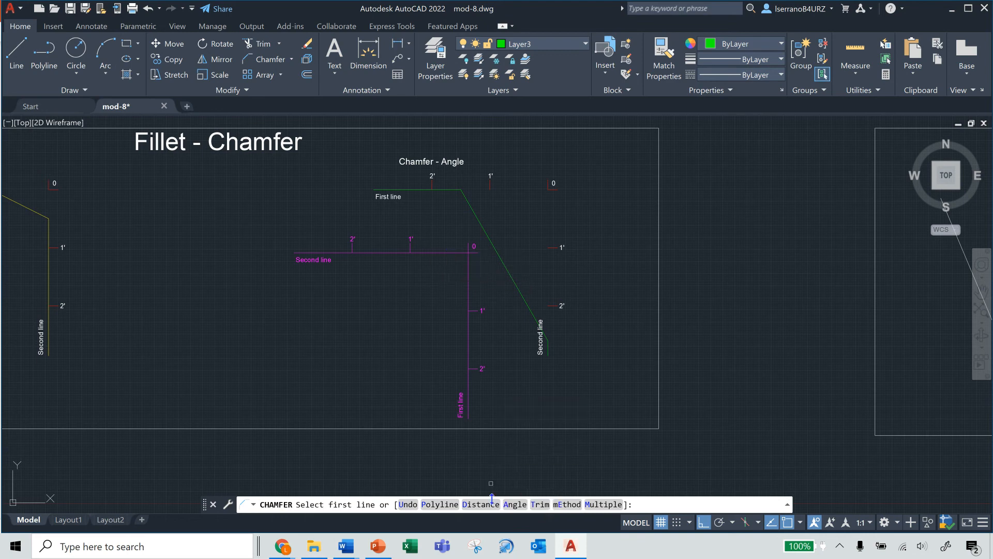
{"action": "left_click", "coordinate": [514, 504]}
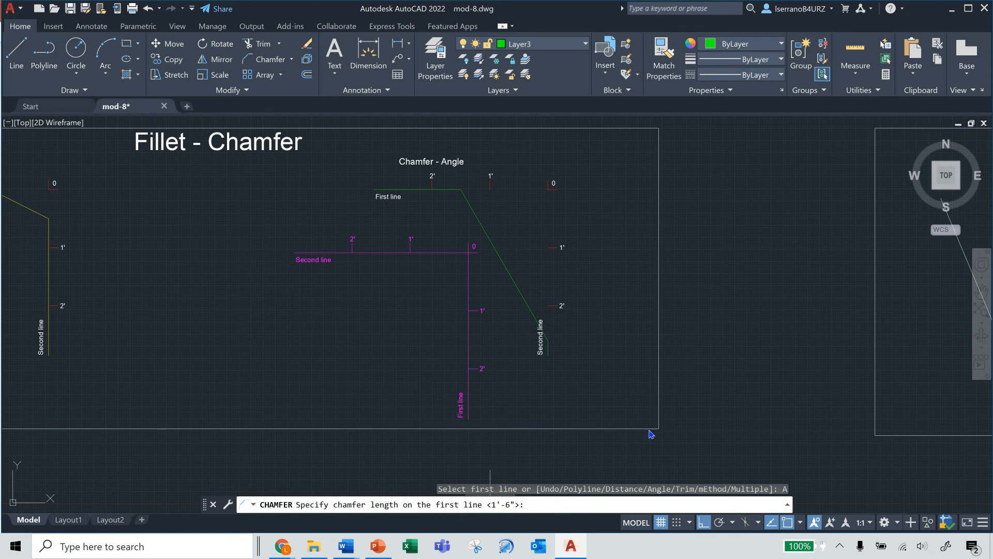
{"action": "key", "text": "Return"}
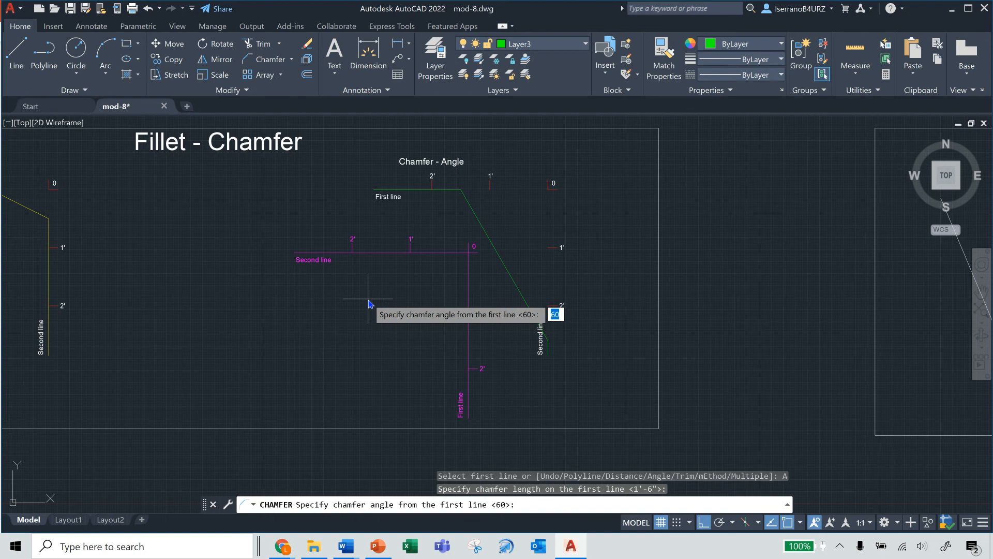
{"action": "key", "text": "Return"}
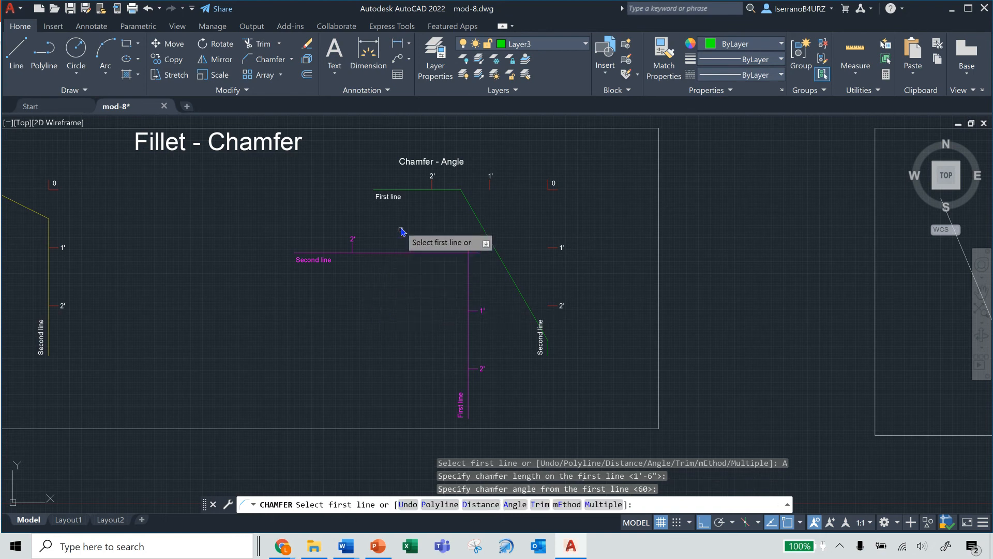
{"action": "scroll", "coordinate": [390, 257], "scroll_direction": "up", "scroll_amount": 2}
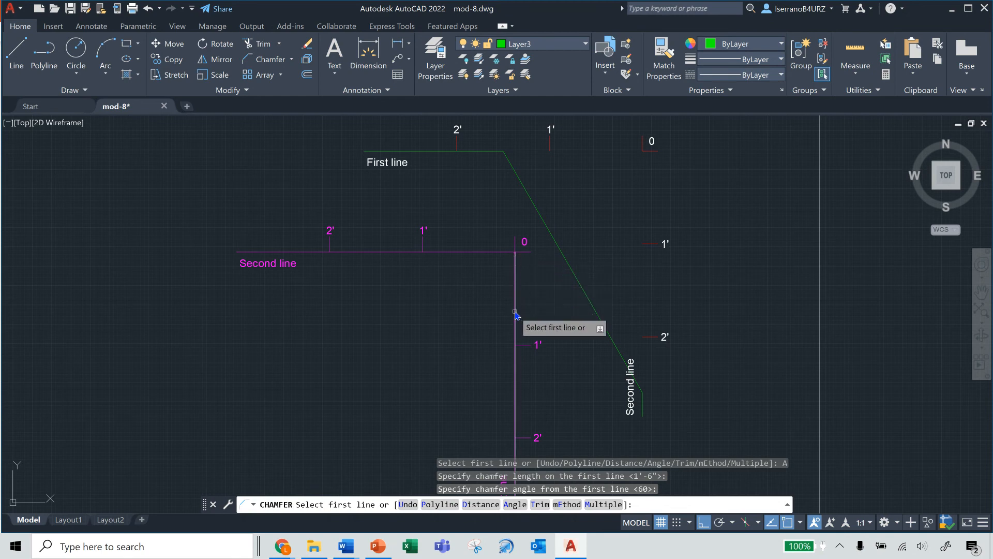
{"action": "left_click", "coordinate": [983, 294]}
{"action": "left_click_drag", "start_coordinate": [754, 342], "coordinate": [724, 284]}
{"action": "right_click", "coordinate": [548, 342]}
{"action": "left_click", "coordinate": [557, 347]}
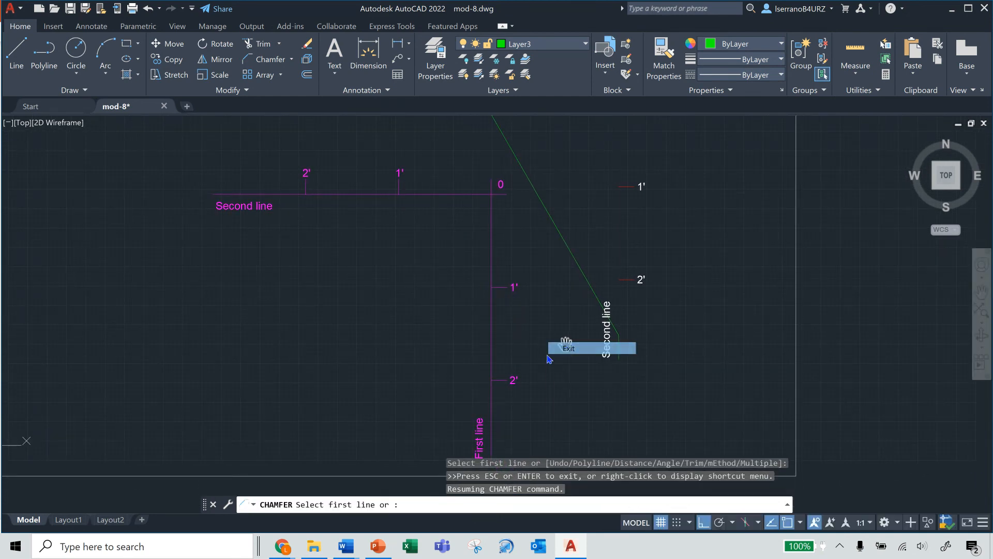
{"action": "left_click", "coordinate": [490, 248]}
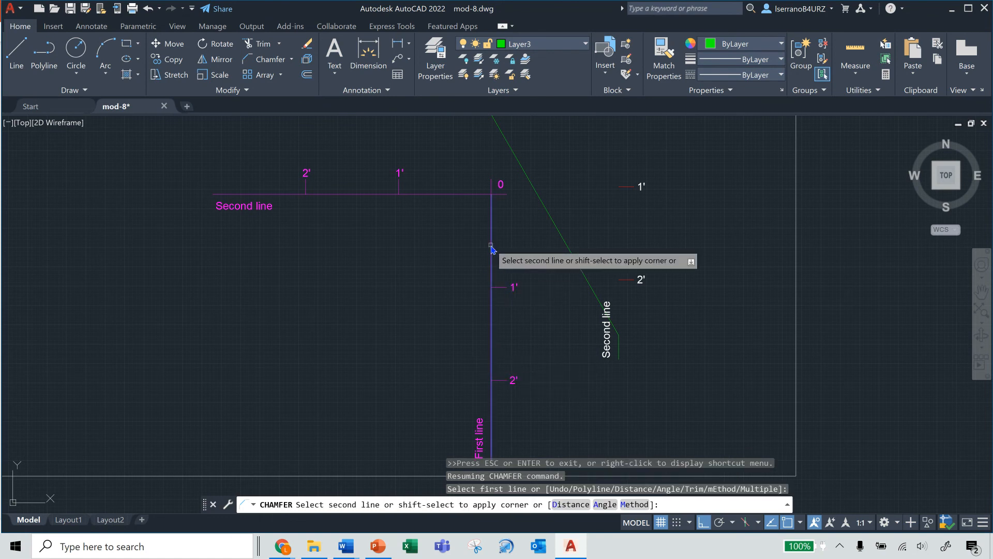
{"action": "left_click", "coordinate": [335, 195]}
{"action": "scroll", "coordinate": [453, 269], "scroll_direction": "down", "scroll_amount": 2}
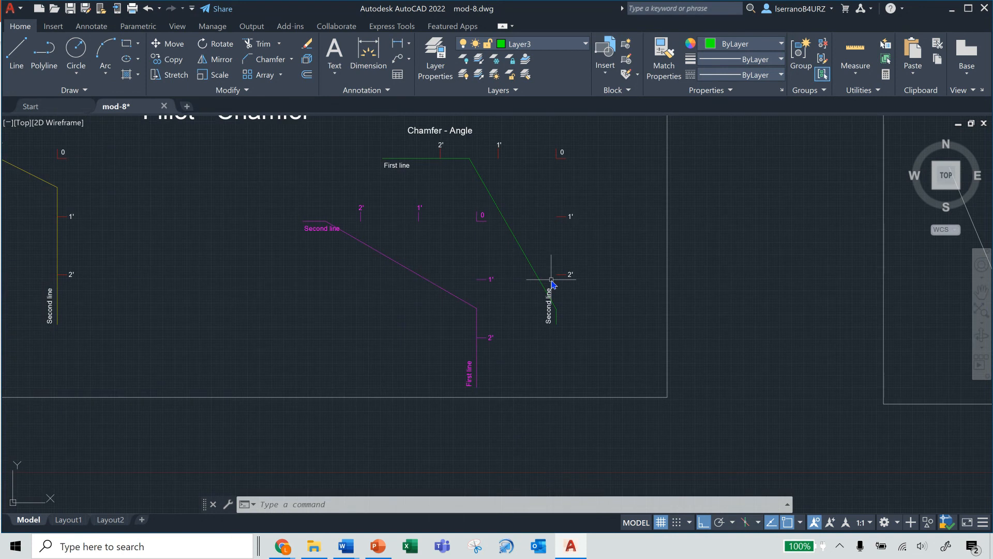
{"action": "scroll", "coordinate": [551, 282], "scroll_direction": "up", "scroll_amount": 2}
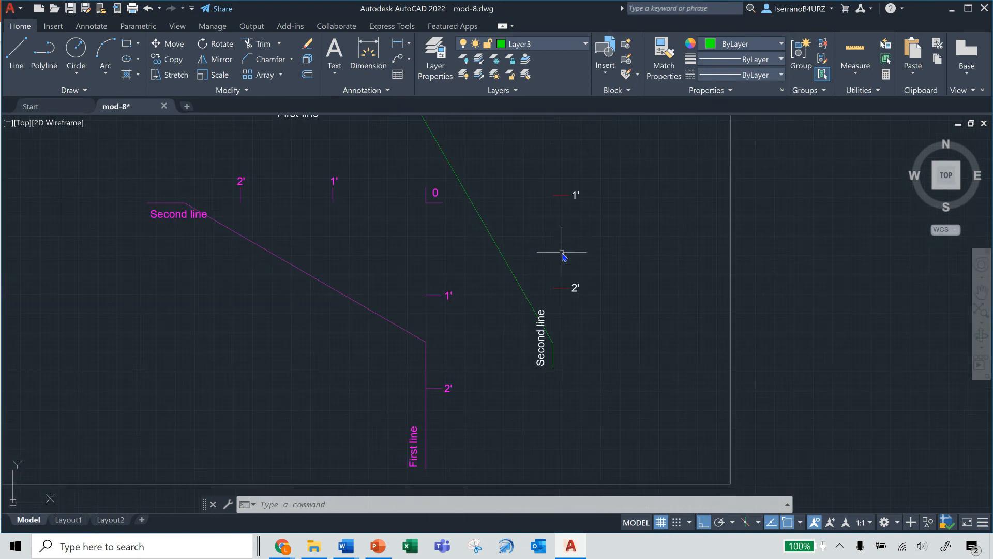
Step: Add an angular dimension between the green Chamfer - Angle horizontal line and its chamfer line, placing the arc outside the upper corner
{"action": "left_click", "coordinate": [982, 292]}
{"action": "left_click_drag", "start_coordinate": [585, 252], "coordinate": [610, 304]}
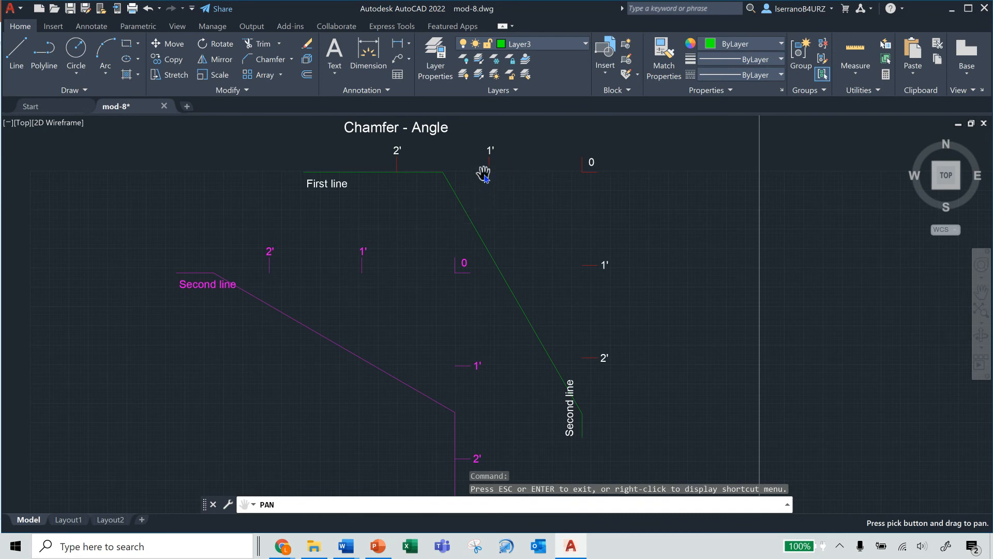
{"action": "key", "text": "Escape"}
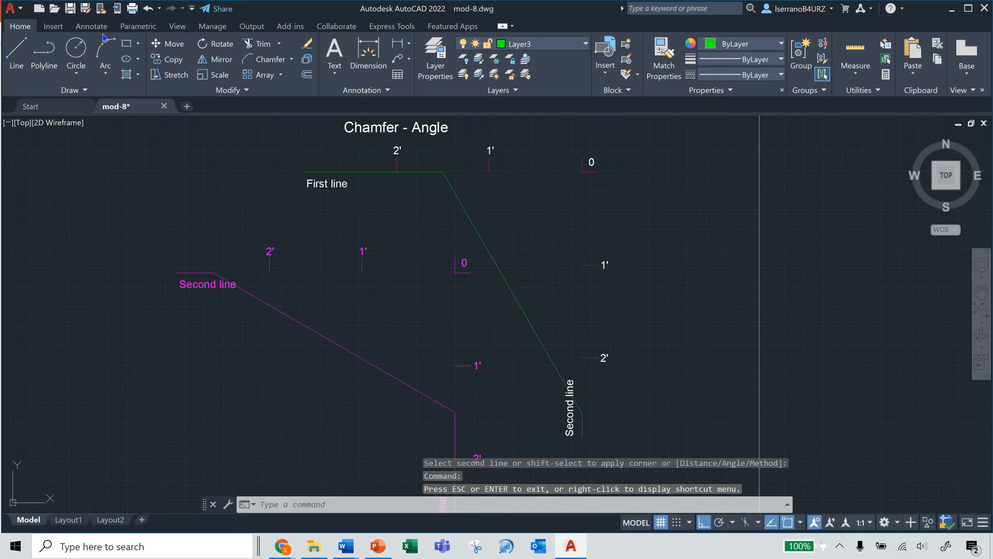
{"action": "left_click", "coordinate": [104, 30]}
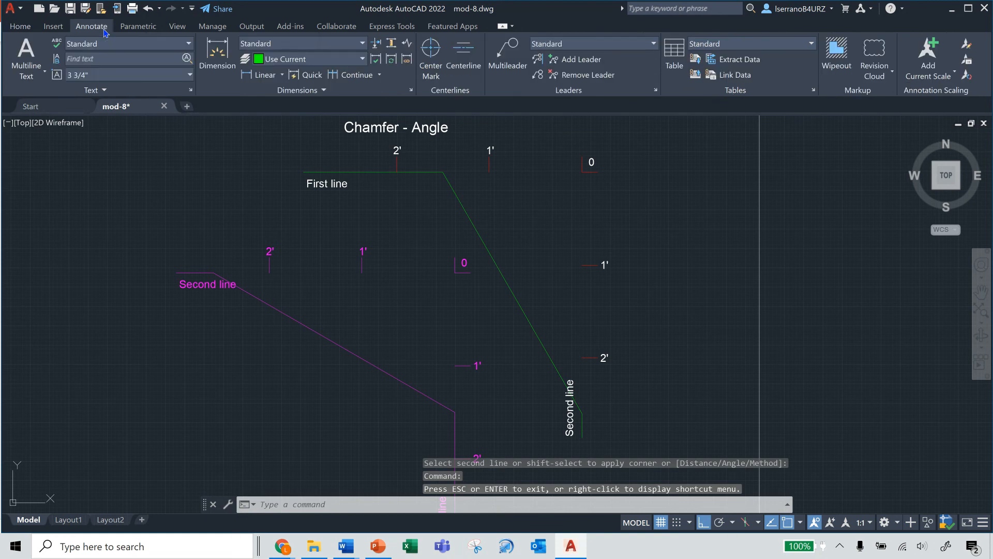
{"action": "left_click", "coordinate": [281, 76]}
{"action": "left_click", "coordinate": [254, 146]}
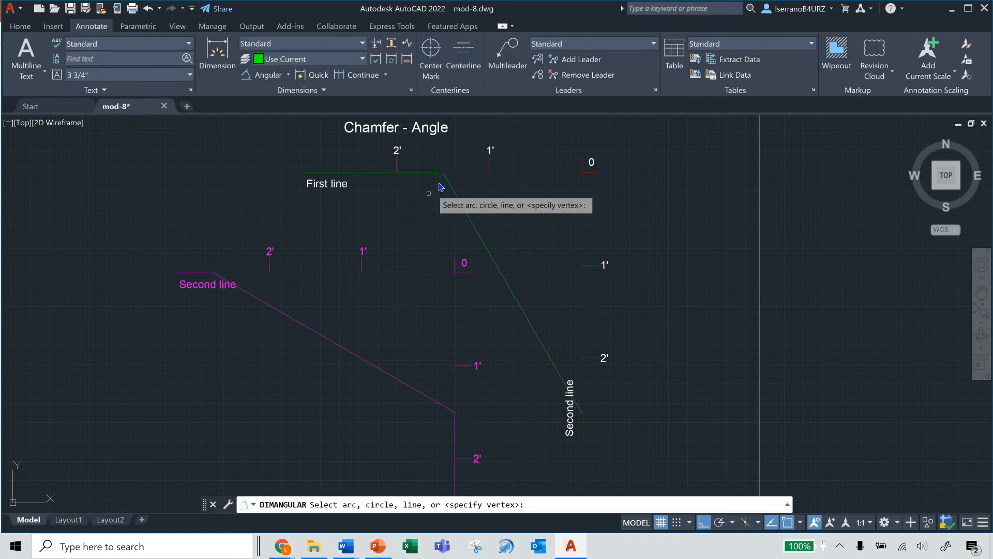
{"action": "left_click", "coordinate": [437, 172]}
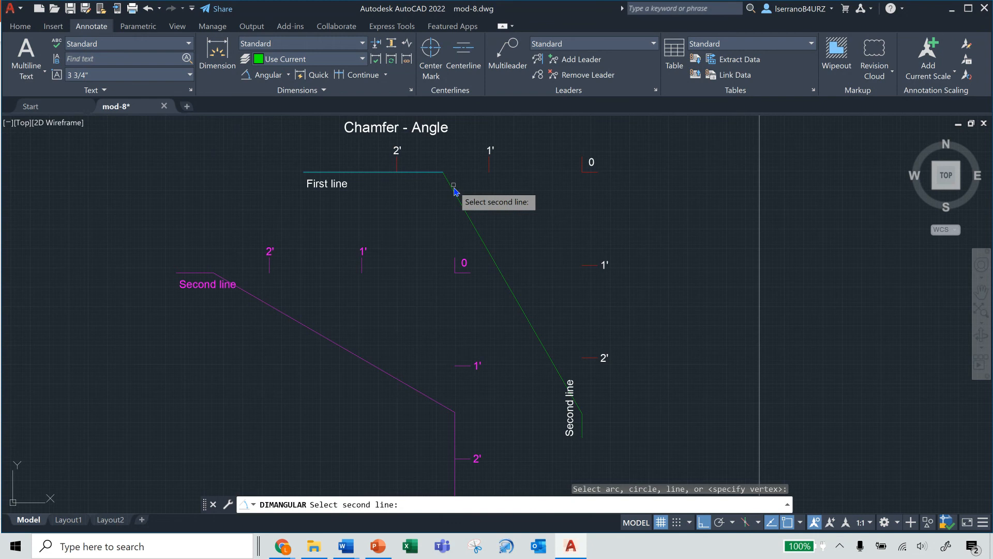
{"action": "left_click", "coordinate": [454, 190]}
{"action": "left_click", "coordinate": [492, 200]}
{"action": "scroll", "coordinate": [515, 224], "scroll_direction": "up", "scroll_amount": 2}
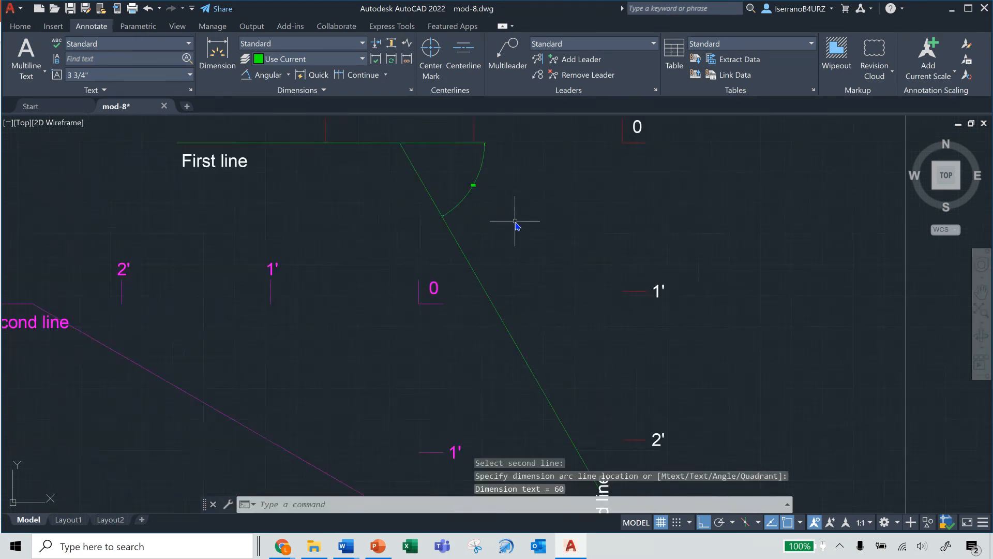
{"action": "scroll", "coordinate": [515, 224], "scroll_direction": "up", "scroll_amount": 1}
{"action": "scroll", "coordinate": [442, 181], "scroll_direction": "down", "scroll_amount": 4}
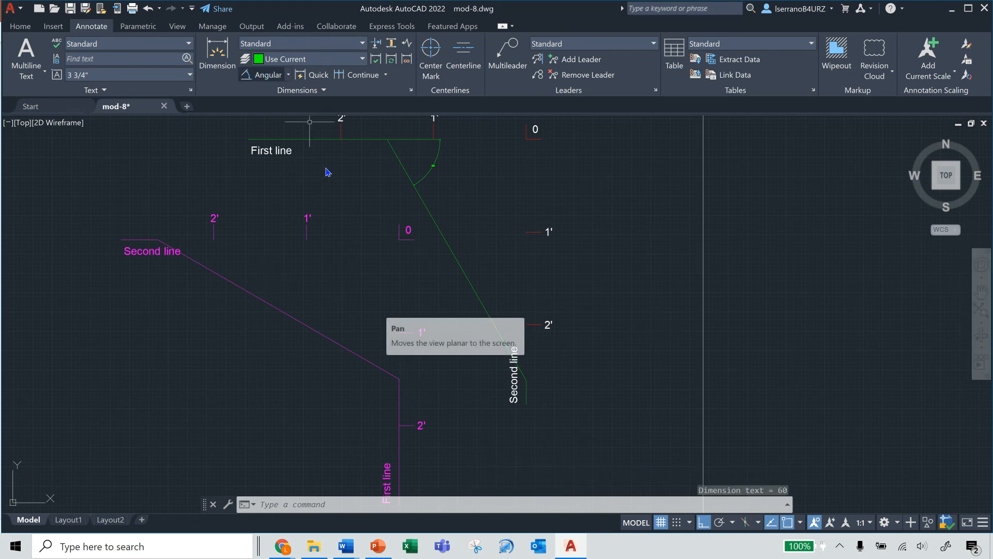
Step: Add an angular dimension between the green Chamfer - Angle vertical line and the chamfer line, placing the arc above their corner
{"action": "left_click", "coordinate": [268, 76]}
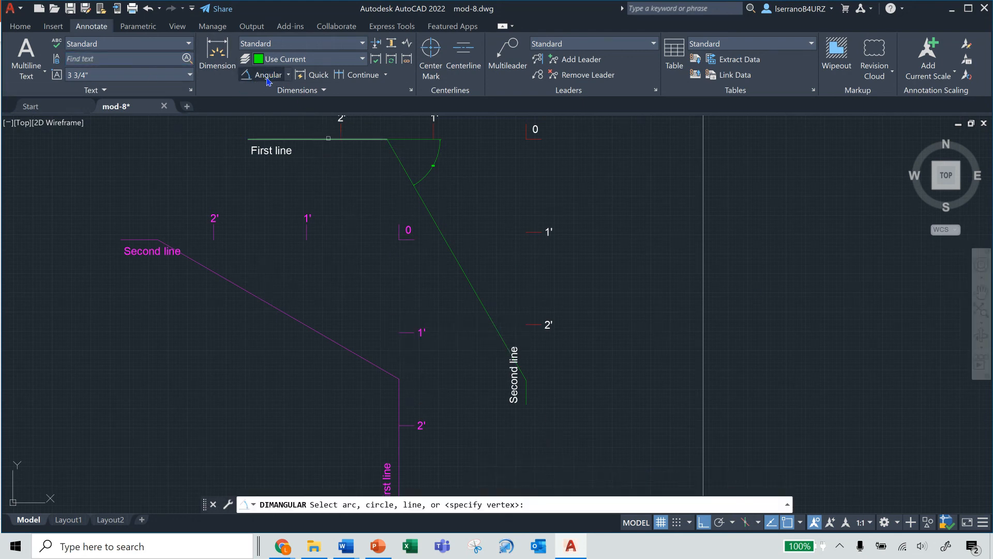
{"action": "left_click", "coordinate": [526, 396]}
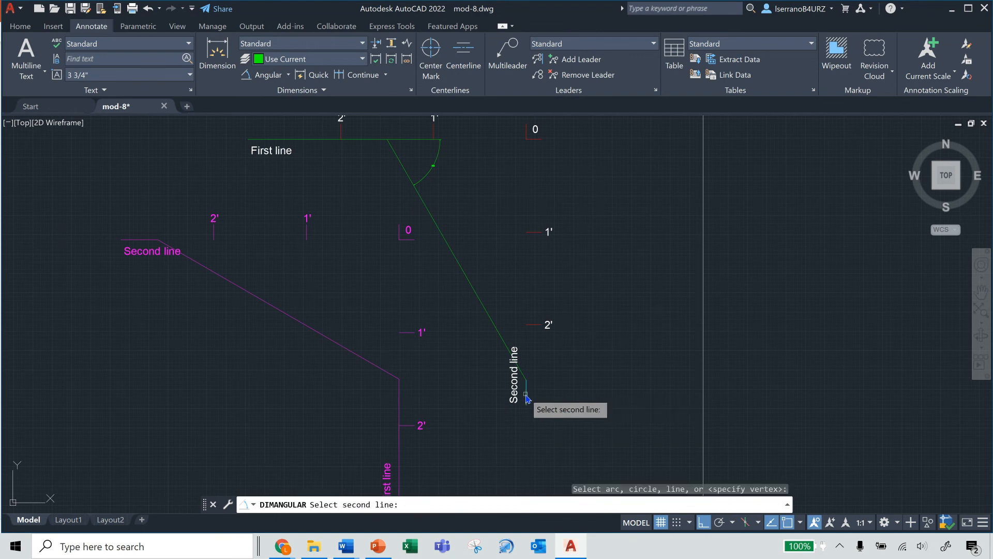
{"action": "left_click", "coordinate": [526, 395]}
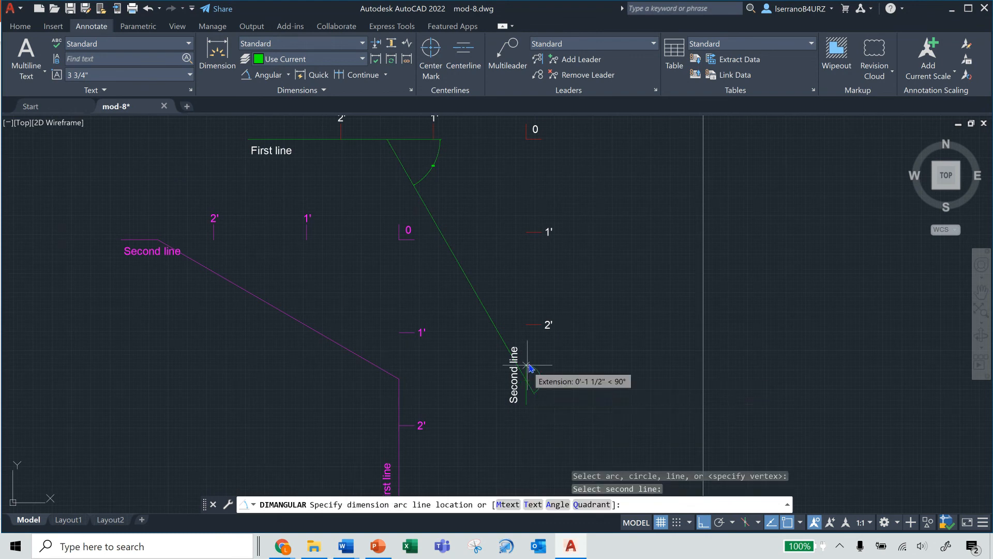
{"action": "left_click", "coordinate": [505, 313]}
{"action": "scroll", "coordinate": [505, 314], "scroll_direction": "up", "scroll_amount": 2}
{"action": "scroll", "coordinate": [505, 312], "scroll_direction": "up", "scroll_amount": 1}
{"action": "scroll", "coordinate": [538, 326], "scroll_direction": "down", "scroll_amount": 4}
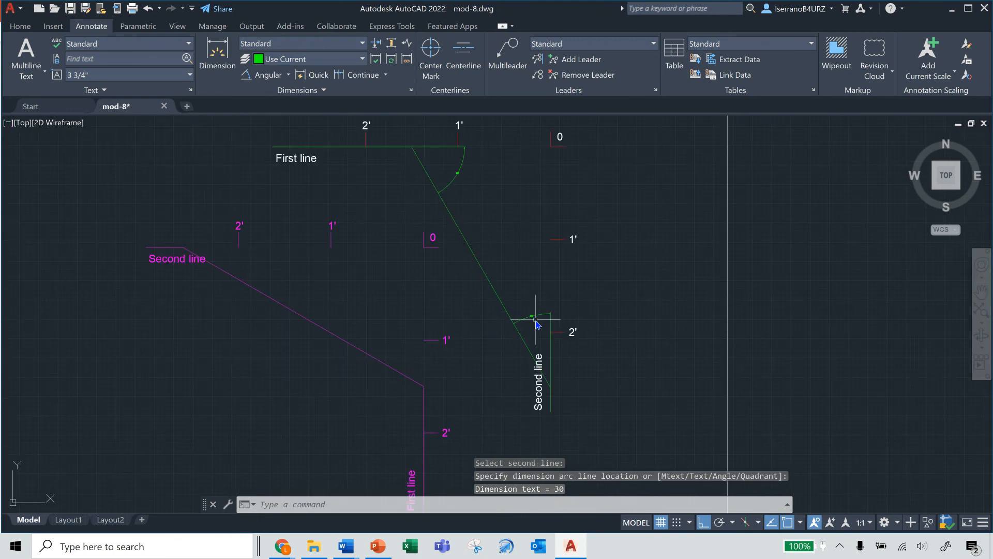
{"action": "key", "text": "Escape"}
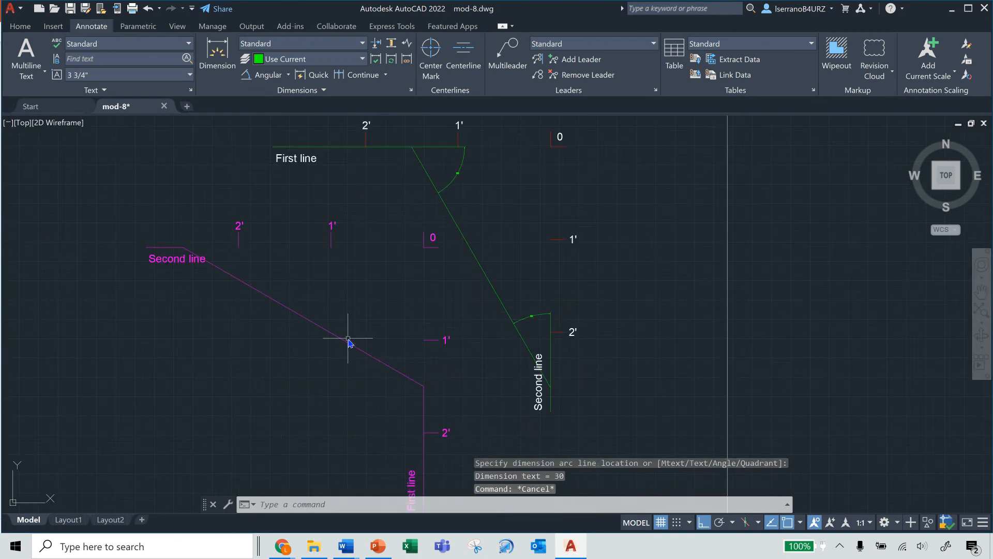
Step: Add an angular dimension between the magenta vertical line and its chamfer line, placing the arc above their corner
{"action": "left_click", "coordinate": [262, 75]}
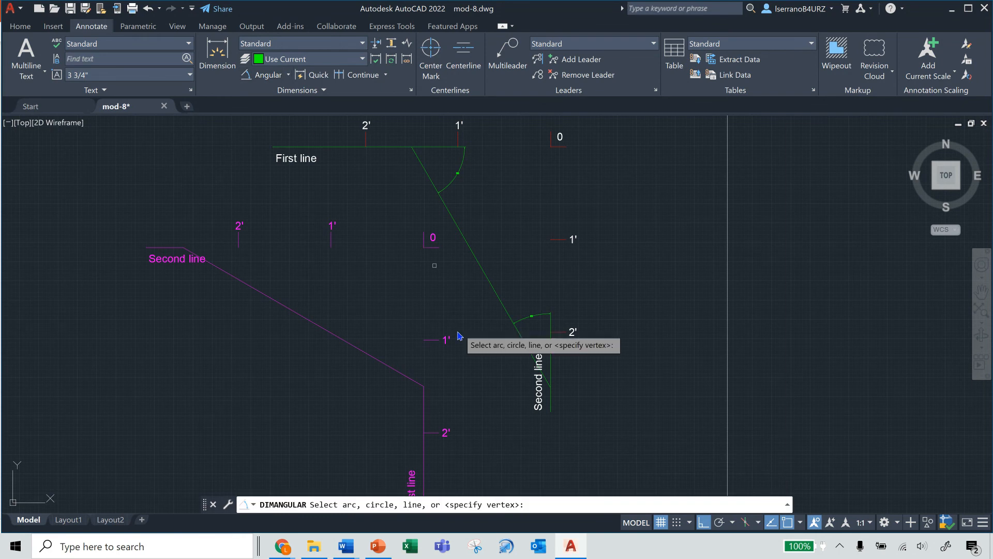
{"action": "left_click", "coordinate": [422, 406]}
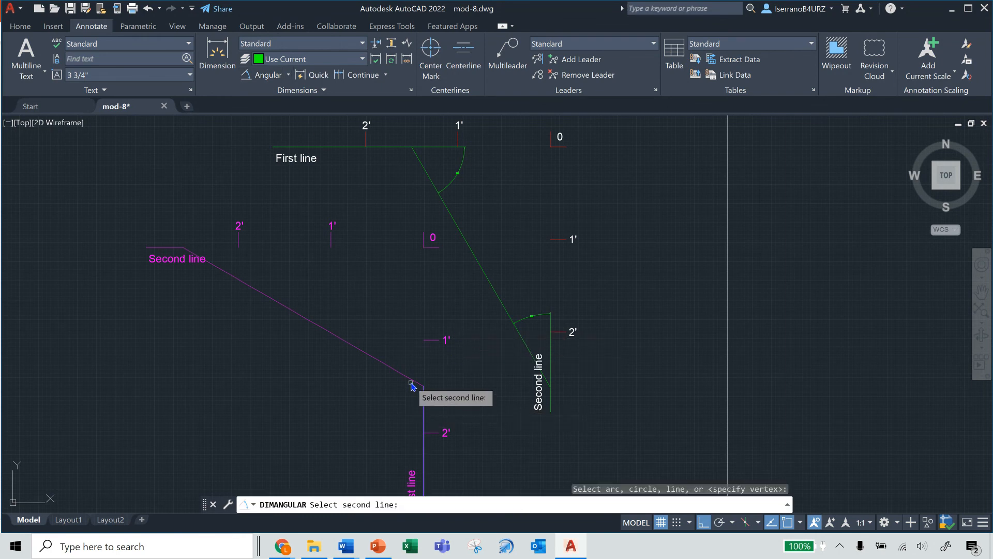
{"action": "left_click", "coordinate": [413, 378]}
{"action": "left_click", "coordinate": [404, 339]}
{"action": "scroll", "coordinate": [405, 339], "scroll_direction": "up", "scroll_amount": 5}
{"action": "scroll", "coordinate": [399, 364], "scroll_direction": "down", "scroll_amount": 3}
{"action": "scroll", "coordinate": [399, 363], "scroll_direction": "down", "scroll_amount": 3}
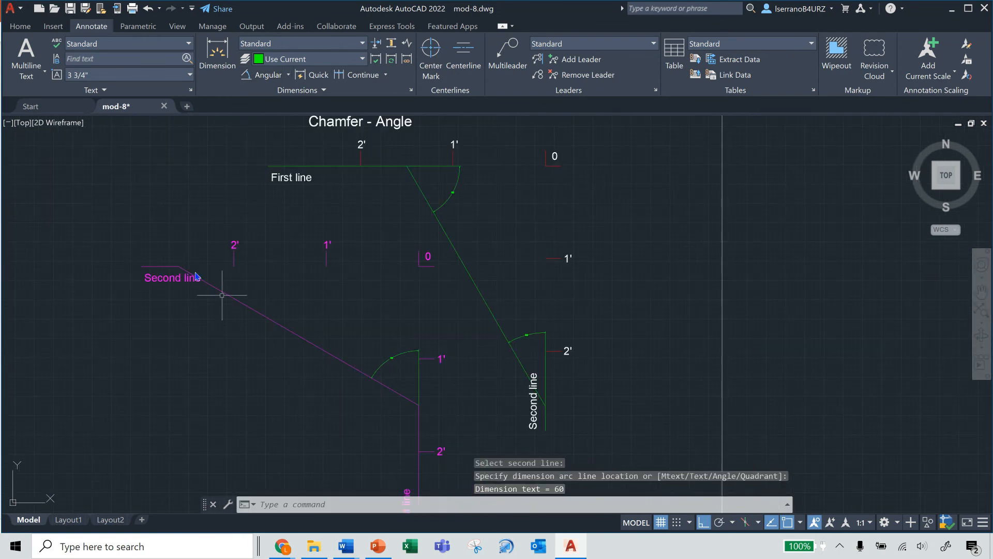
Step: Add an angular dimension between the magenta horizontal line and its chamfer line, placing the arc beyond the 2' mark
{"action": "left_click", "coordinate": [261, 75]}
{"action": "left_click", "coordinate": [164, 267]}
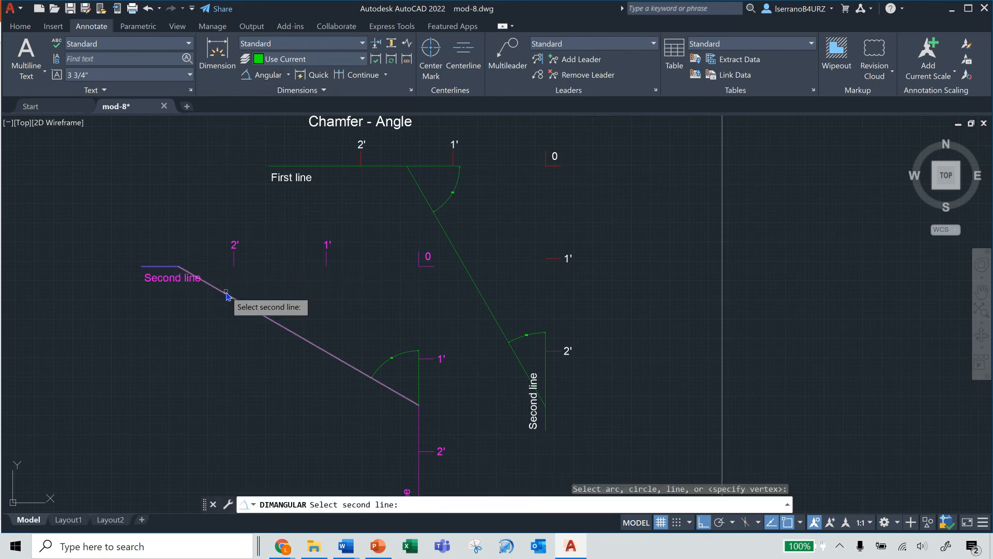
{"action": "left_click", "coordinate": [226, 296]}
{"action": "left_click", "coordinate": [253, 287]}
{"action": "scroll", "coordinate": [252, 288], "scroll_direction": "up", "scroll_amount": 5}
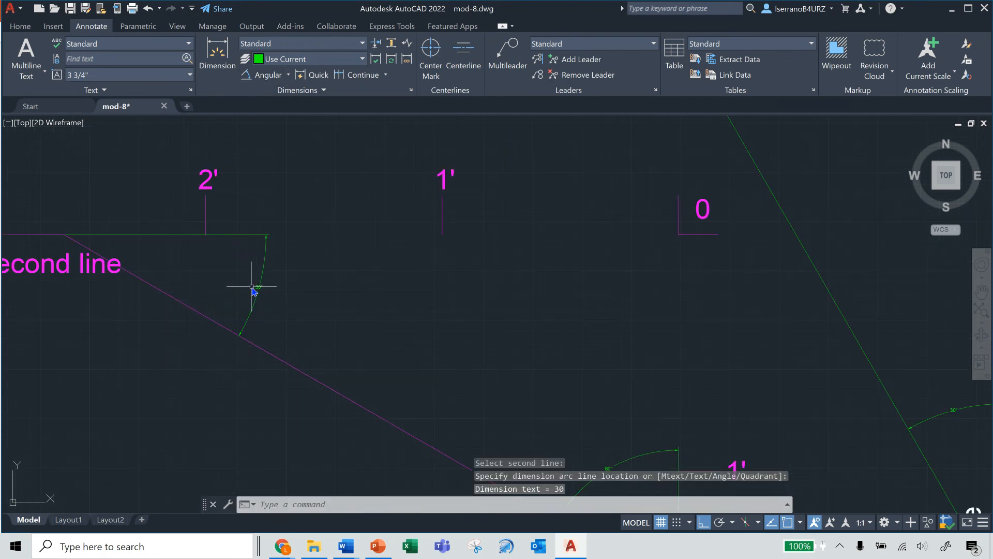
{"action": "scroll", "coordinate": [393, 303], "scroll_direction": "down", "scroll_amount": 5}
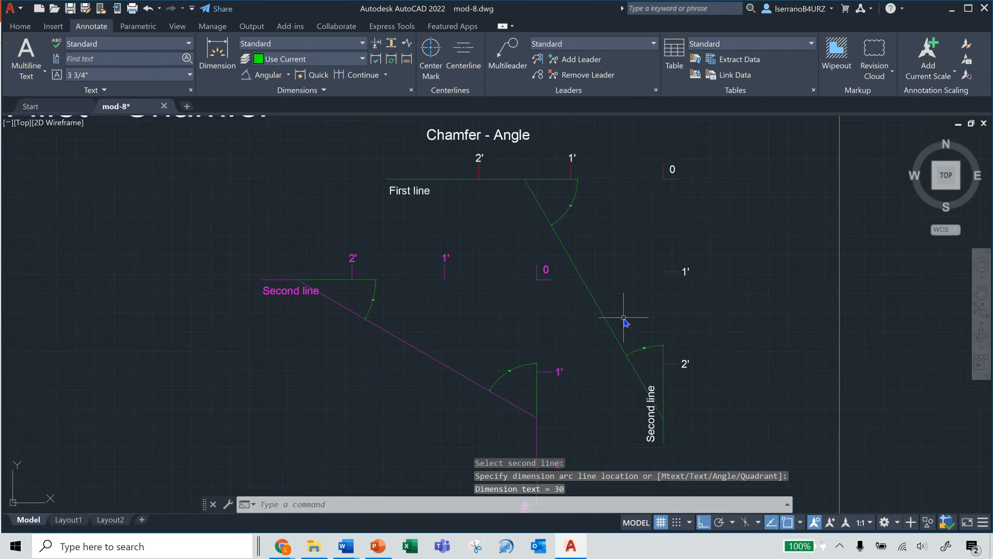
{"action": "key", "text": "Escape"}
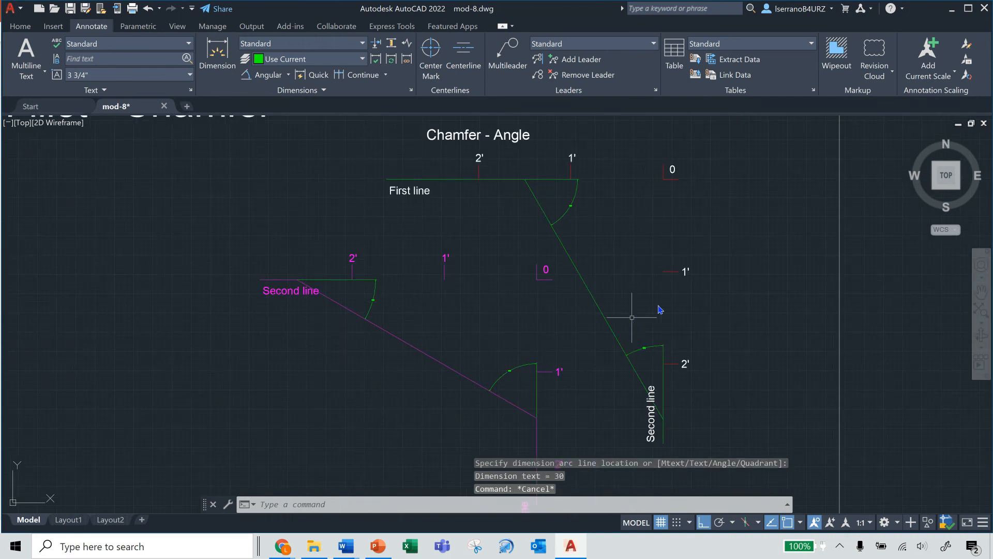
Step: In the Fillet - Blend Curves frame, blend the leftmost slanted line's lower end to the second slanted line's upper end
{"action": "left_click", "coordinate": [982, 292]}
{"action": "scroll", "coordinate": [701, 325], "scroll_direction": "down", "scroll_amount": 2}
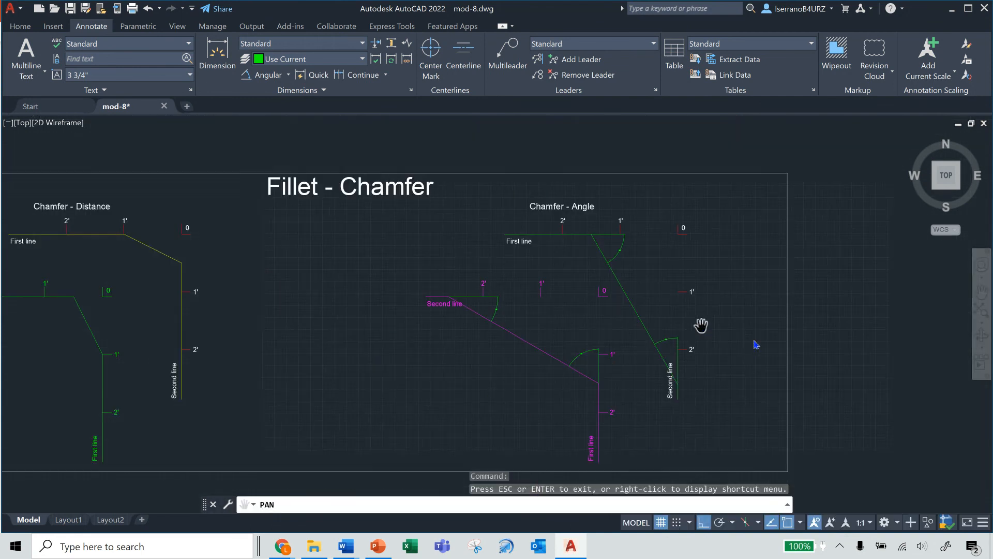
{"action": "mouse_move", "coordinate": [673, 322]}
{"action": "left_mouse_down"}
{"action": "mouse_move", "coordinate": [767, 303]}
{"action": "mouse_move", "coordinate": [246, 302]}
{"action": "left_mouse_up"}
{"action": "left_click_drag", "start_coordinate": [638, 331], "coordinate": [347, 321]}
{"action": "left_click_drag", "start_coordinate": [421, 300], "coordinate": [368, 306]}
{"action": "scroll", "coordinate": [377, 309], "scroll_direction": "up", "scroll_amount": 2}
{"action": "scroll", "coordinate": [411, 305], "scroll_direction": "down", "scroll_amount": 2}
{"action": "left_click_drag", "start_coordinate": [499, 309], "coordinate": [406, 324]}
{"action": "right_click", "coordinate": [406, 324]}
{"action": "left_click", "coordinate": [443, 336]}
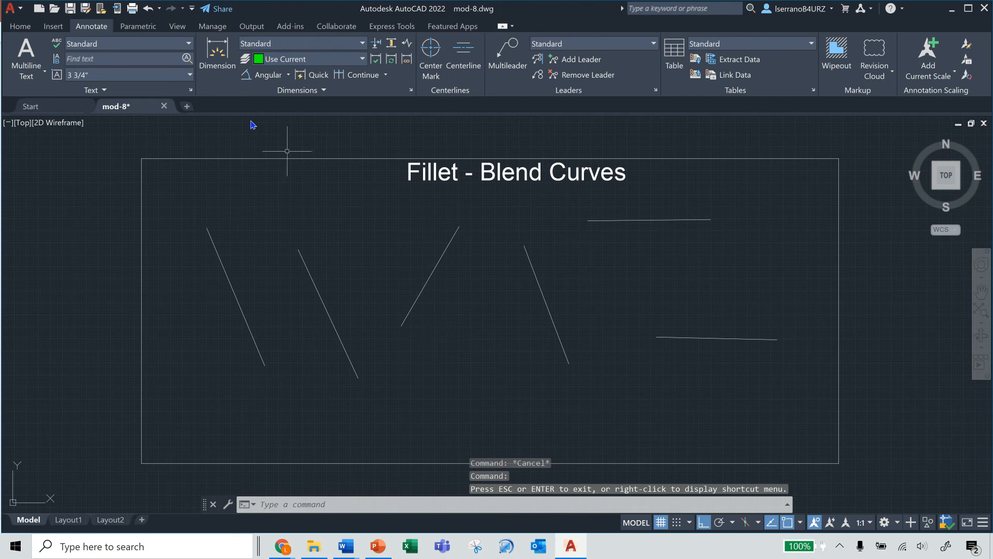
{"action": "left_click", "coordinate": [53, 27]}
{"action": "left_click", "coordinate": [27, 31]}
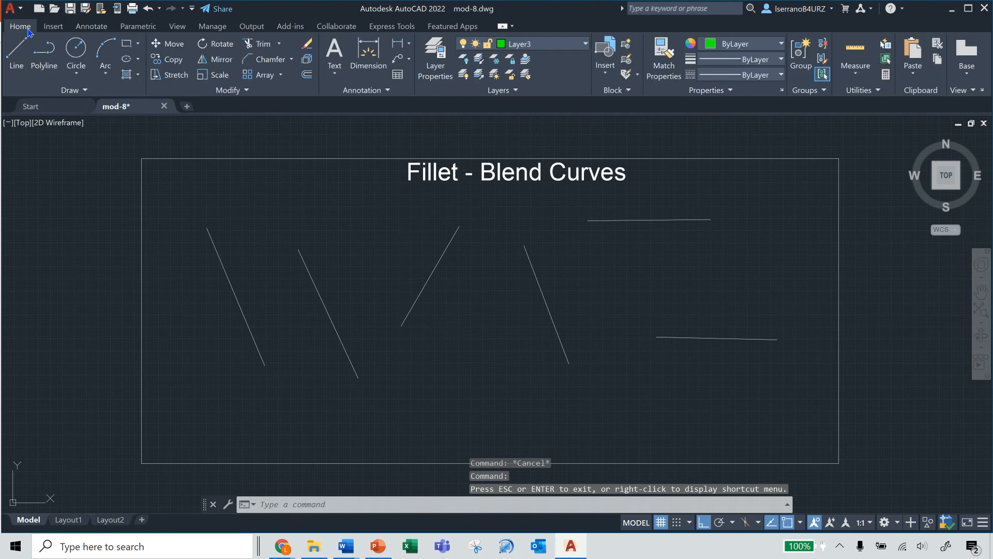
{"action": "left_click", "coordinate": [293, 64]}
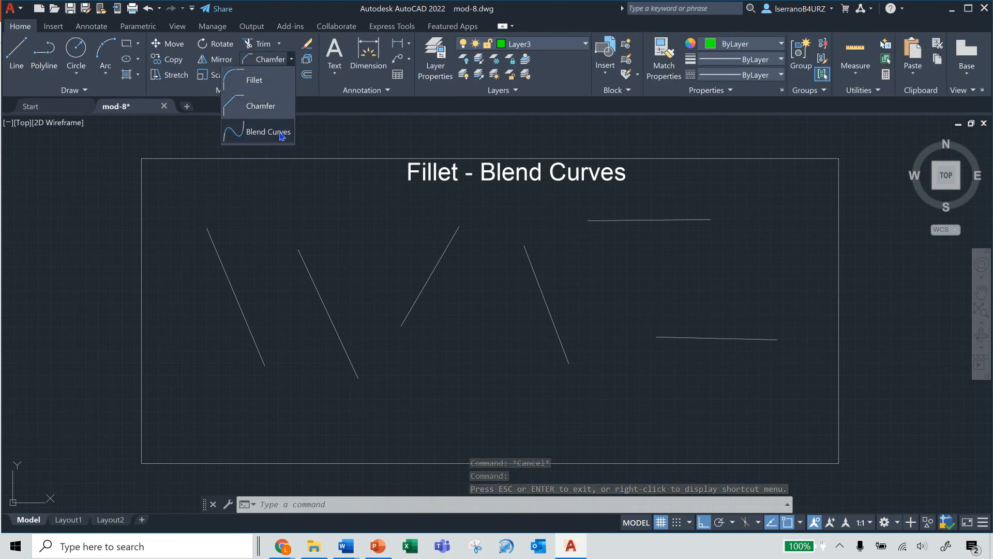
{"action": "left_click", "coordinate": [262, 131]}
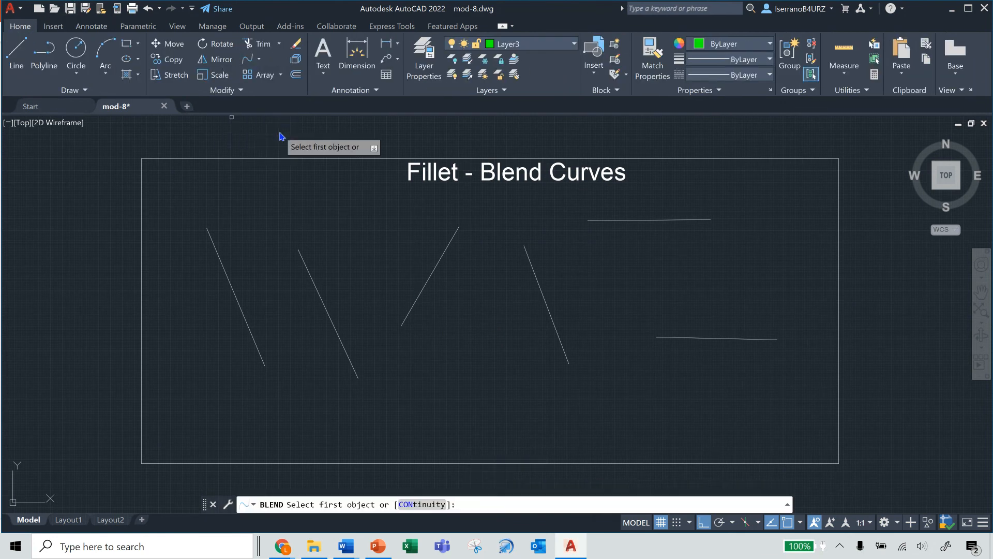
{"action": "left_click", "coordinate": [260, 355]}
{"action": "left_click", "coordinate": [308, 272]}
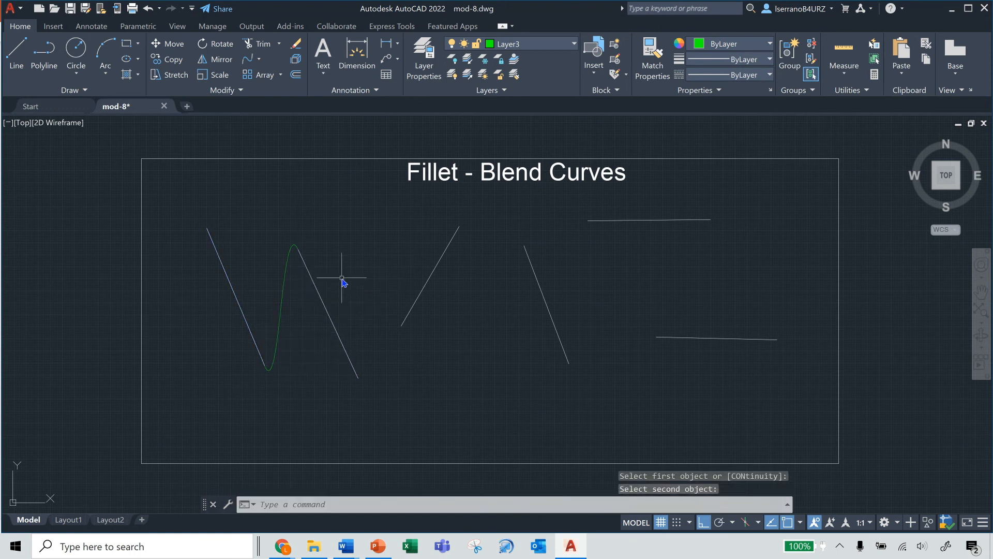
Step: Blend the lower ends of the third and fourth slanted lines with a curve
{"action": "left_click", "coordinate": [247, 60]}
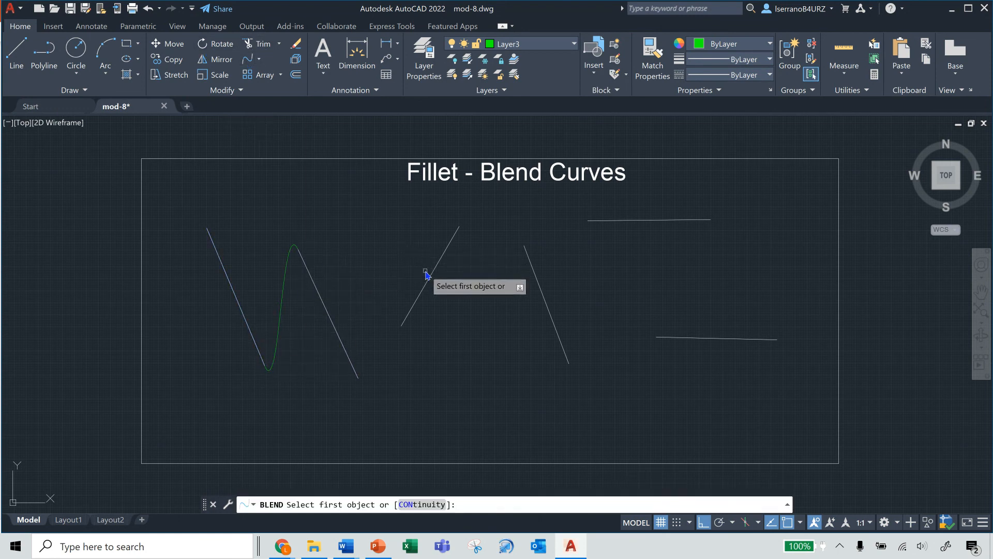
{"action": "left_click", "coordinate": [410, 318]}
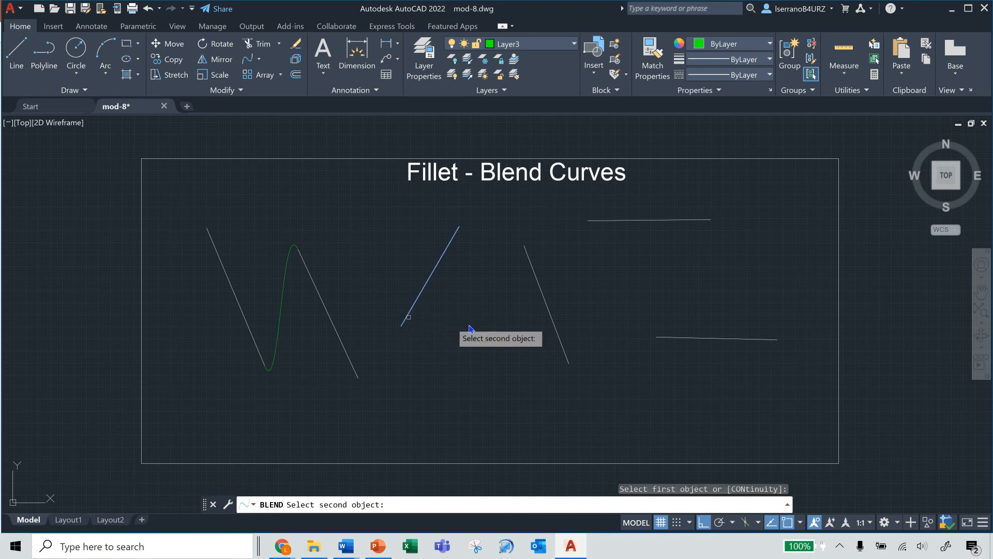
{"action": "left_click", "coordinate": [559, 345]}
Step: Blend the fourth slanted line's upper end to the left end of the upper horizontal line
{"action": "right_click", "coordinate": [480, 249]}
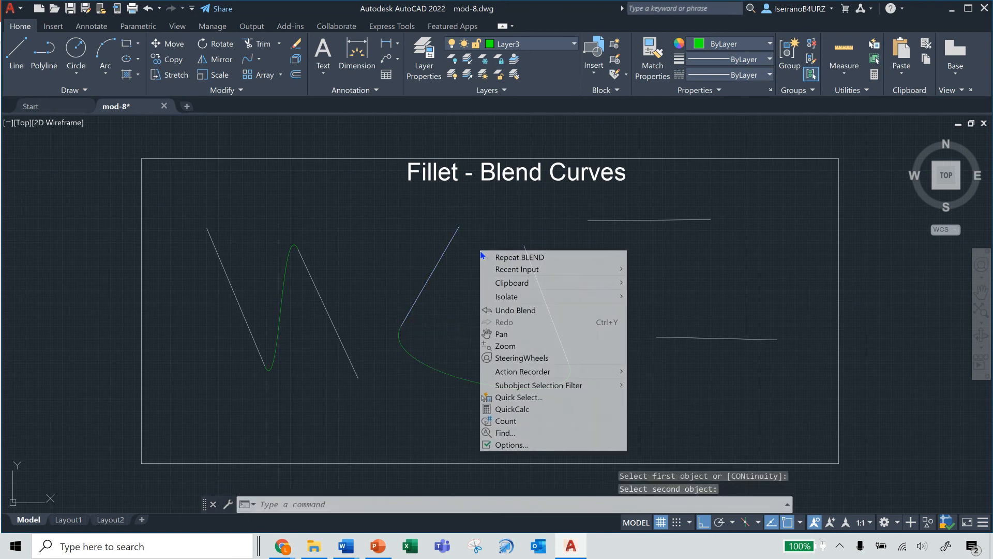
{"action": "left_click", "coordinate": [510, 259]}
{"action": "left_click", "coordinate": [534, 268]}
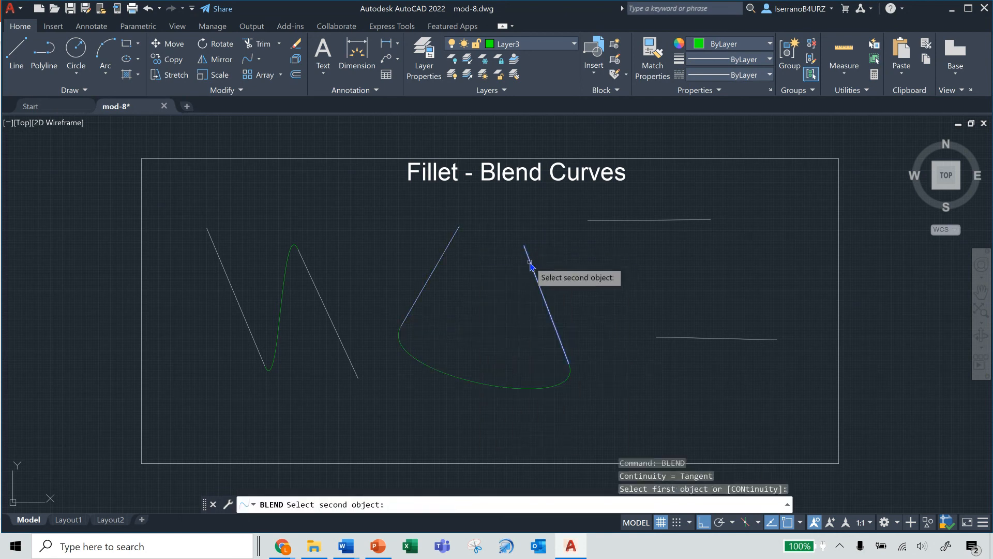
{"action": "left_click", "coordinate": [600, 222]}
Step: Blend the right end of the upper horizontal line to the left end of the lower horizontal line
{"action": "right_click", "coordinate": [632, 255]}
{"action": "left_click", "coordinate": [653, 262]}
{"action": "left_click", "coordinate": [696, 220]}
{"action": "left_click", "coordinate": [666, 338]}
{"action": "right_click", "coordinate": [700, 309]}
{"action": "left_click", "coordinate": [736, 316]}
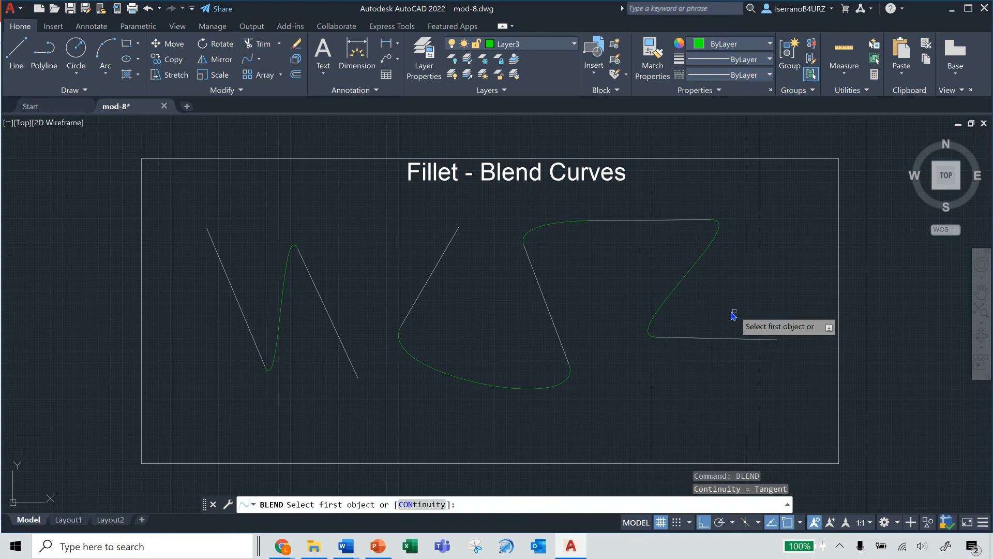
{"action": "key", "text": "Escape"}
Step: Reshape the blend curve between the two horizontal lines by stretching its upper control vertex to the right and its lower control vertex upward
{"action": "left_click", "coordinate": [685, 284]}
{"action": "left_click", "coordinate": [673, 278]}
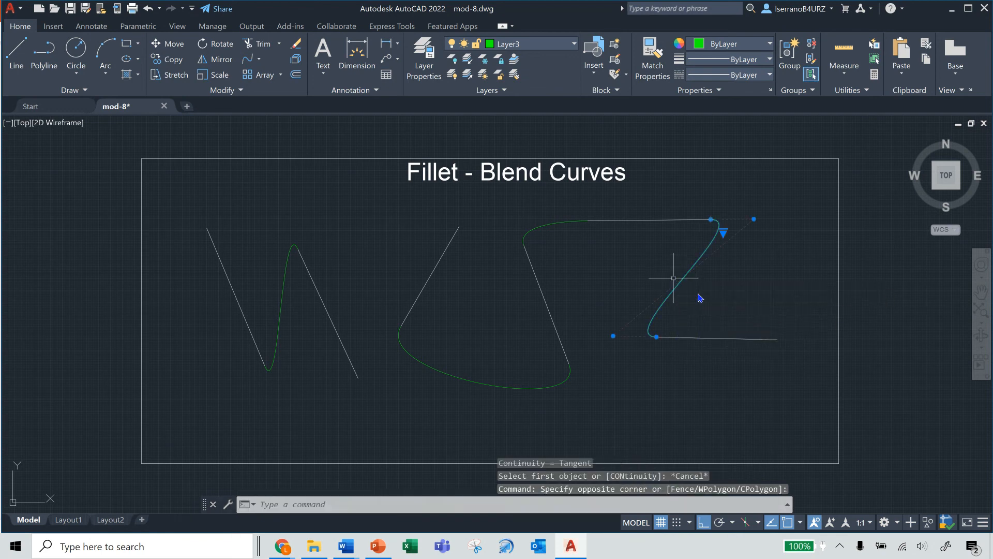
{"action": "left_click", "coordinate": [758, 220]}
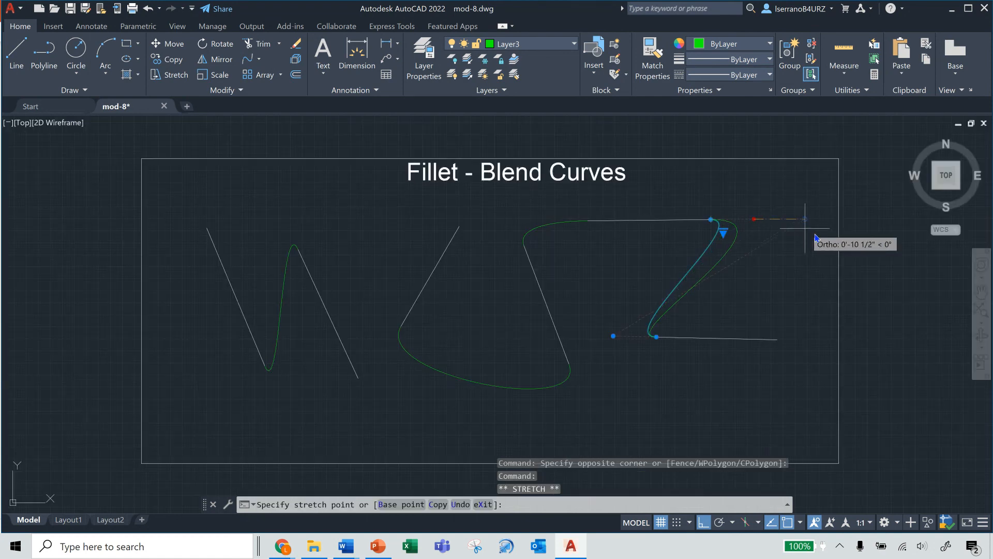
{"action": "left_click", "coordinate": [613, 272]}
{"action": "key", "text": "Escape"}
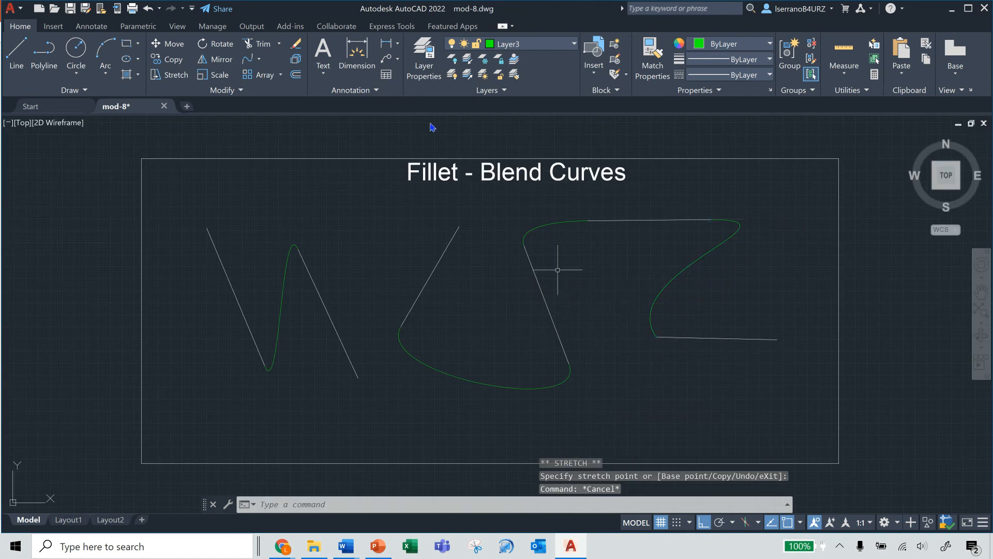
Step: Open the choice of Fillet, Chamfer and Blend Curves commands
{"action": "left_click", "coordinate": [259, 60]}
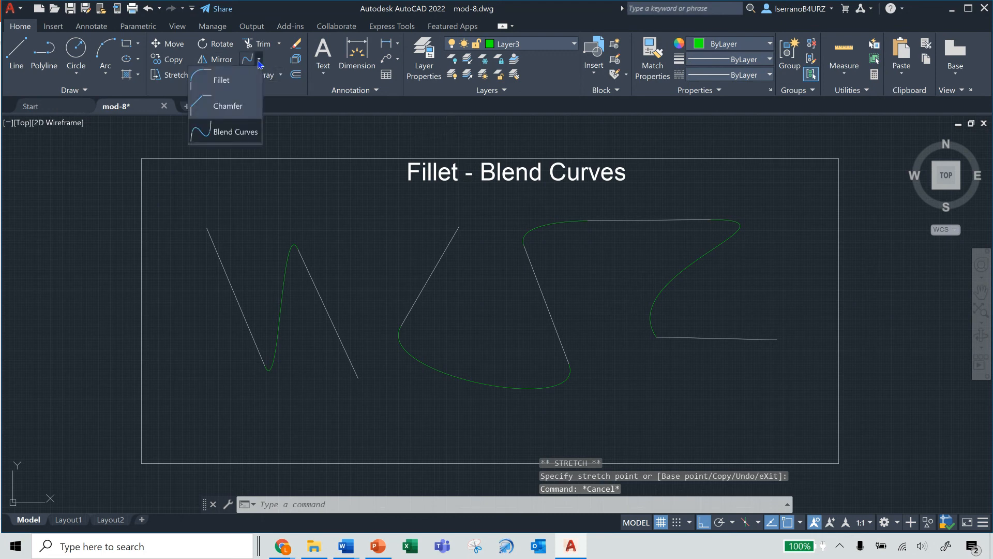